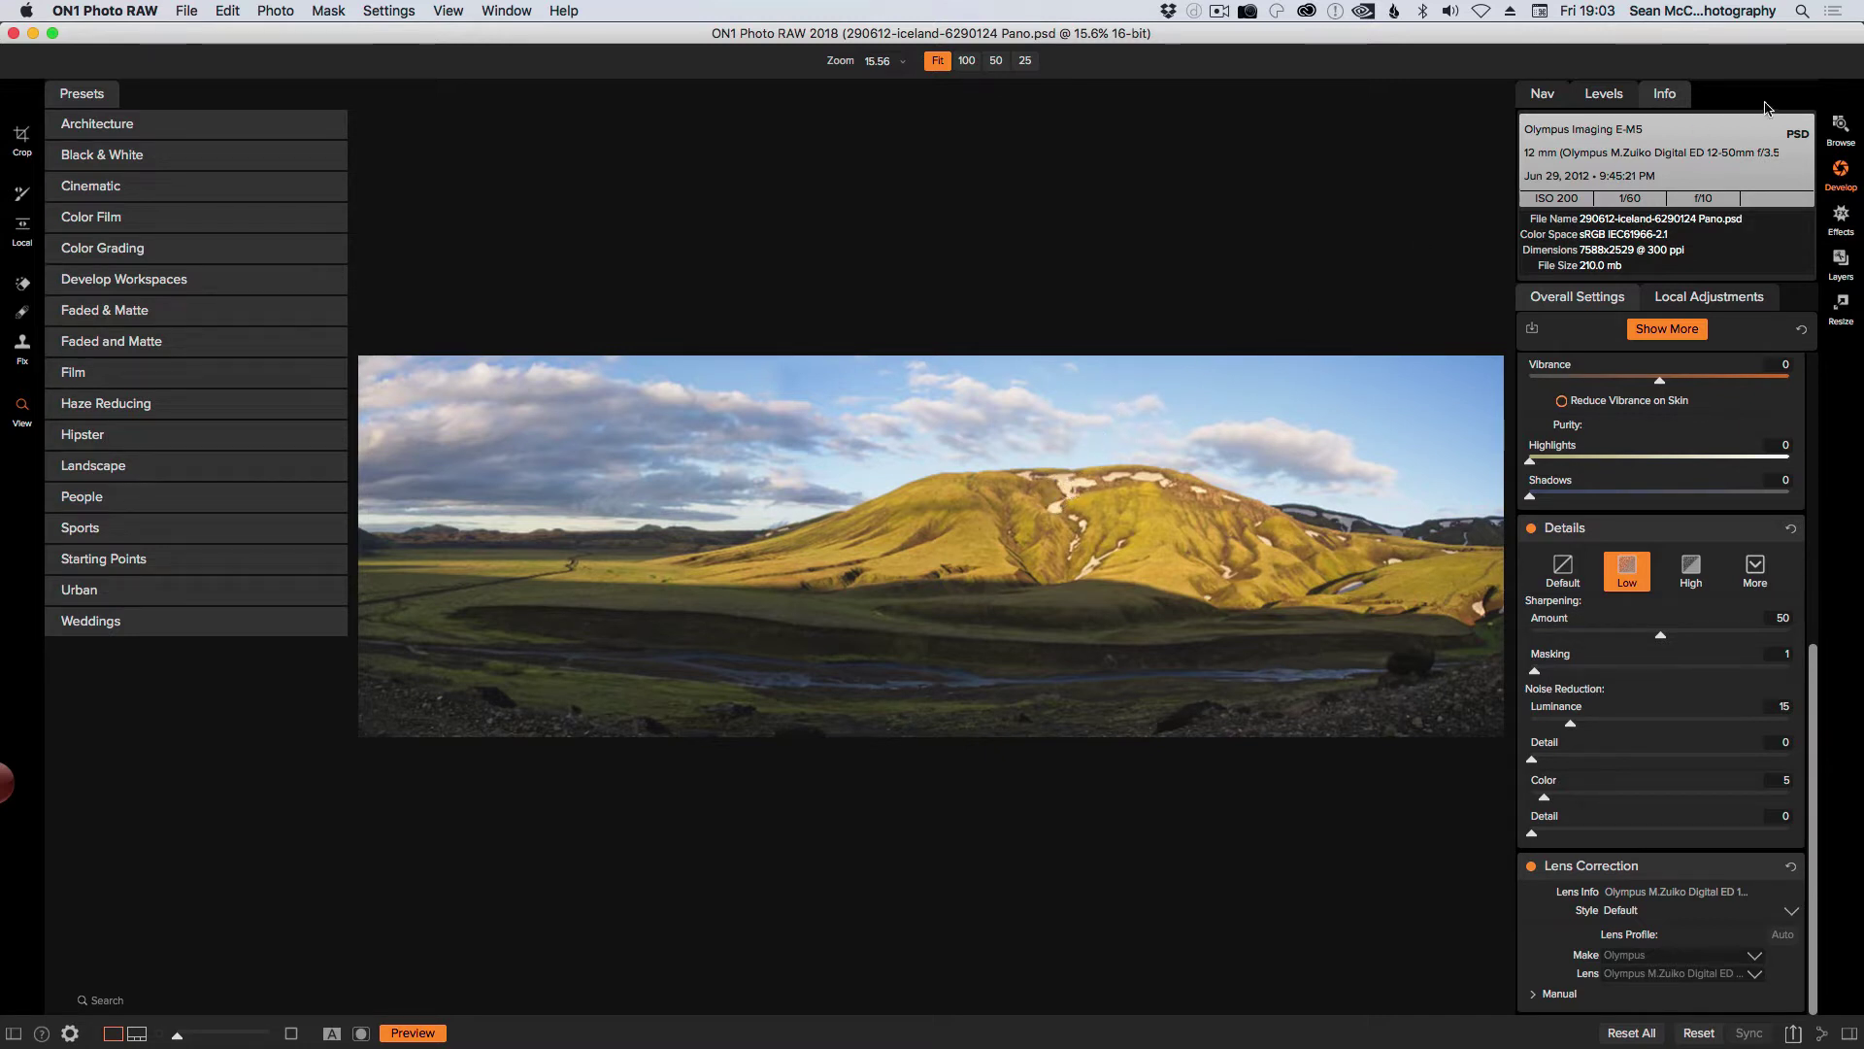
# - Start an HDR merge from the three bracketed Bow Fiddle Rock photos 9816 to 9818 in Browse
pyautogui.click(1827, 138)
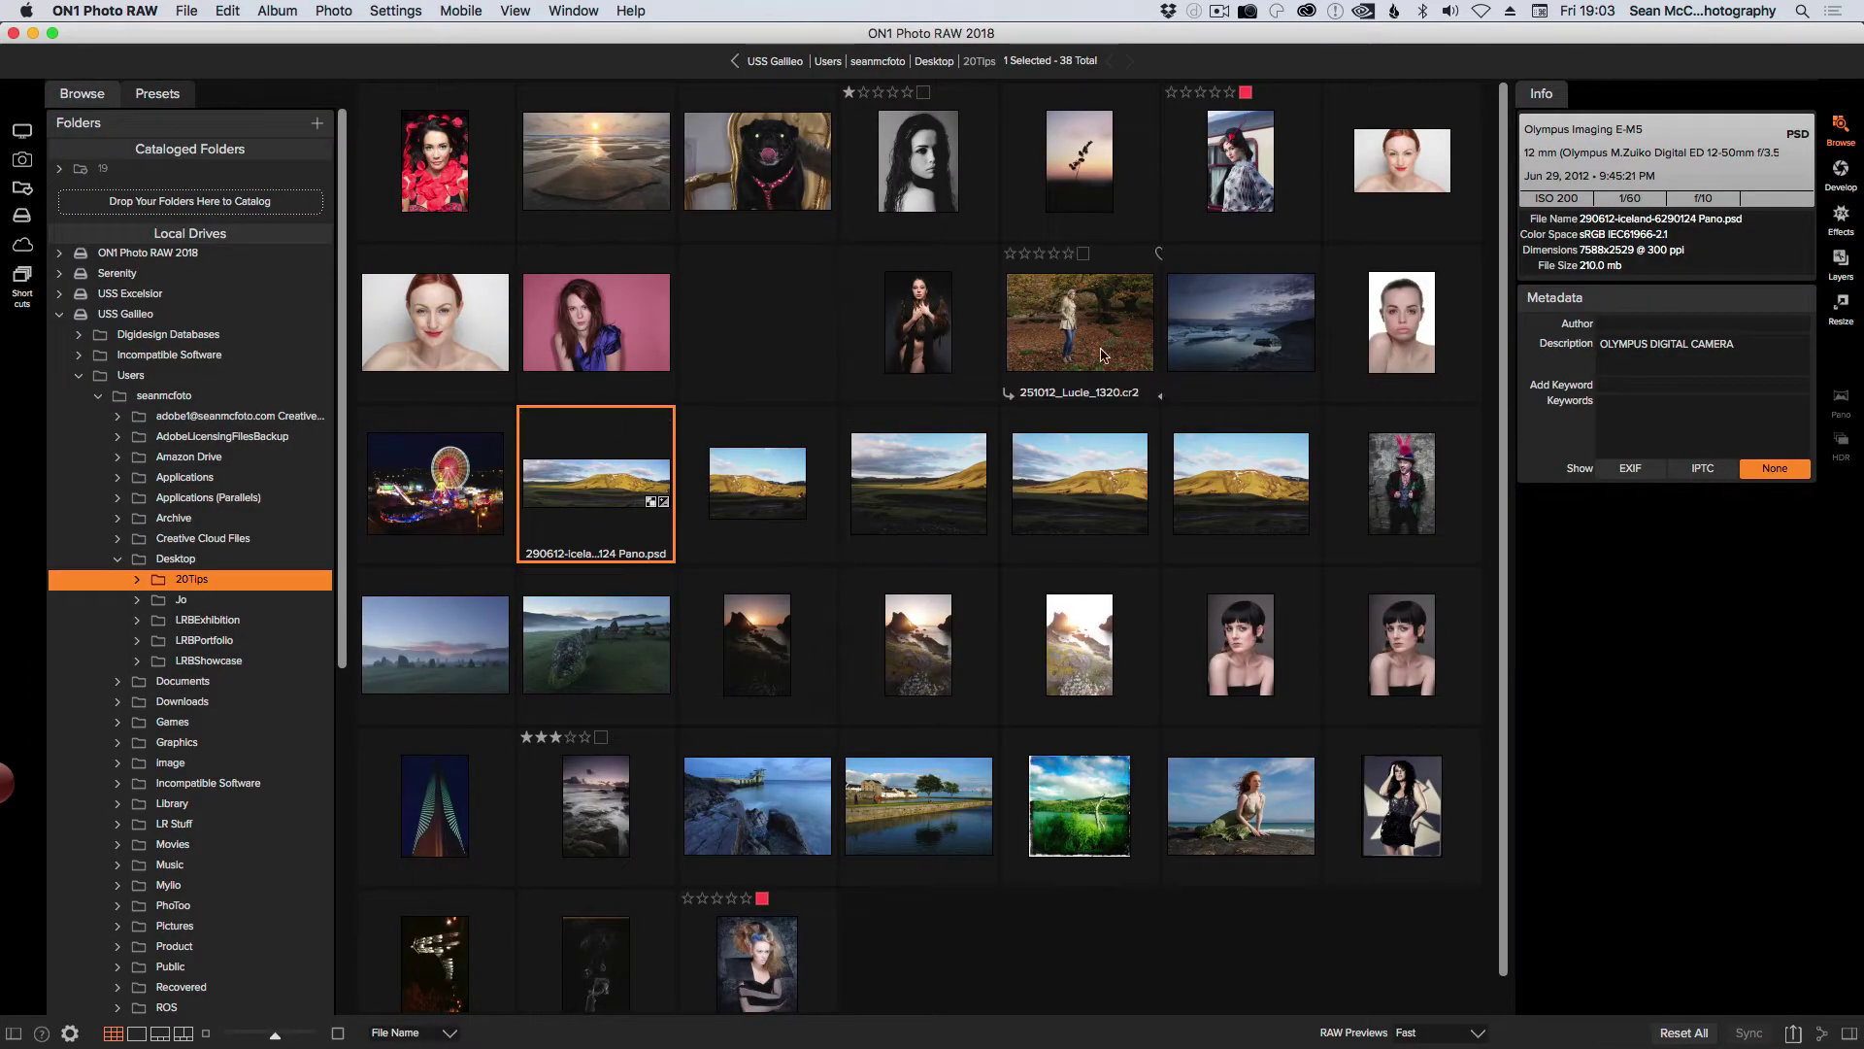
pyautogui.click(789, 677)
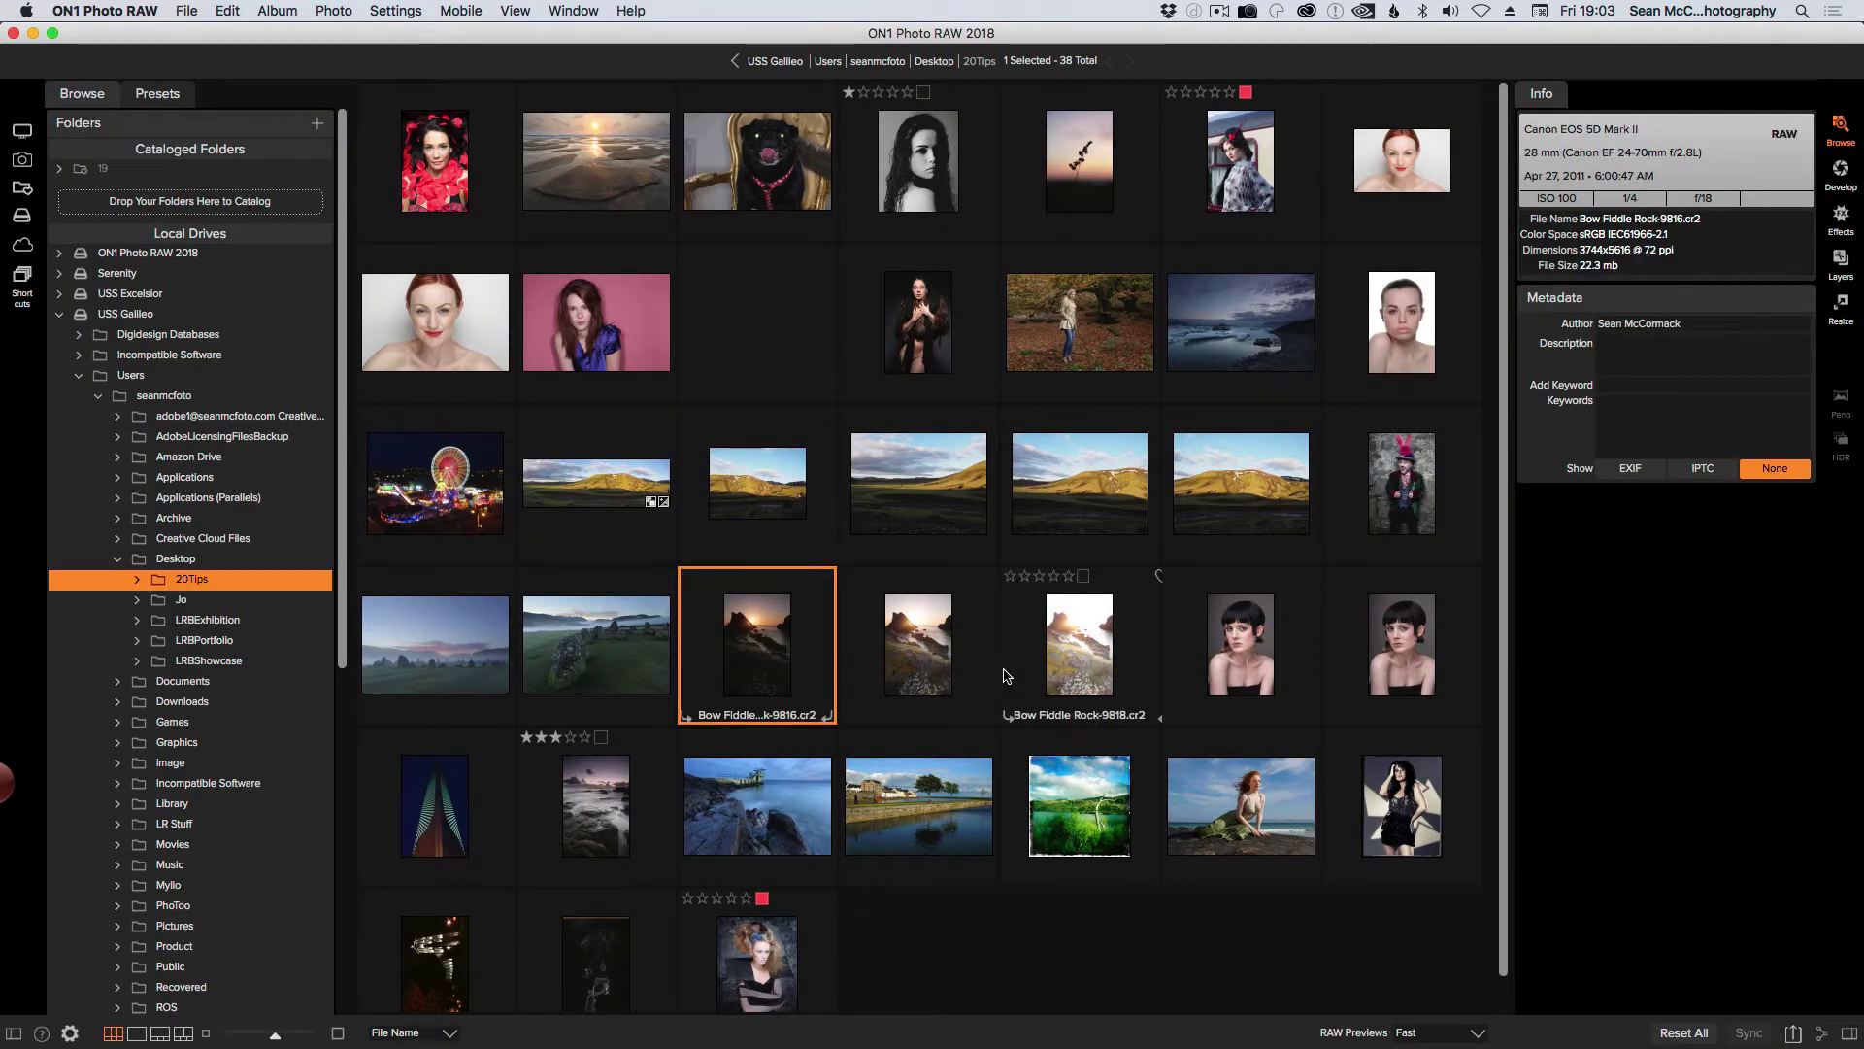
pyautogui.keyDown('shift'); pyautogui.click(1053, 678); pyautogui.keyUp('shift')
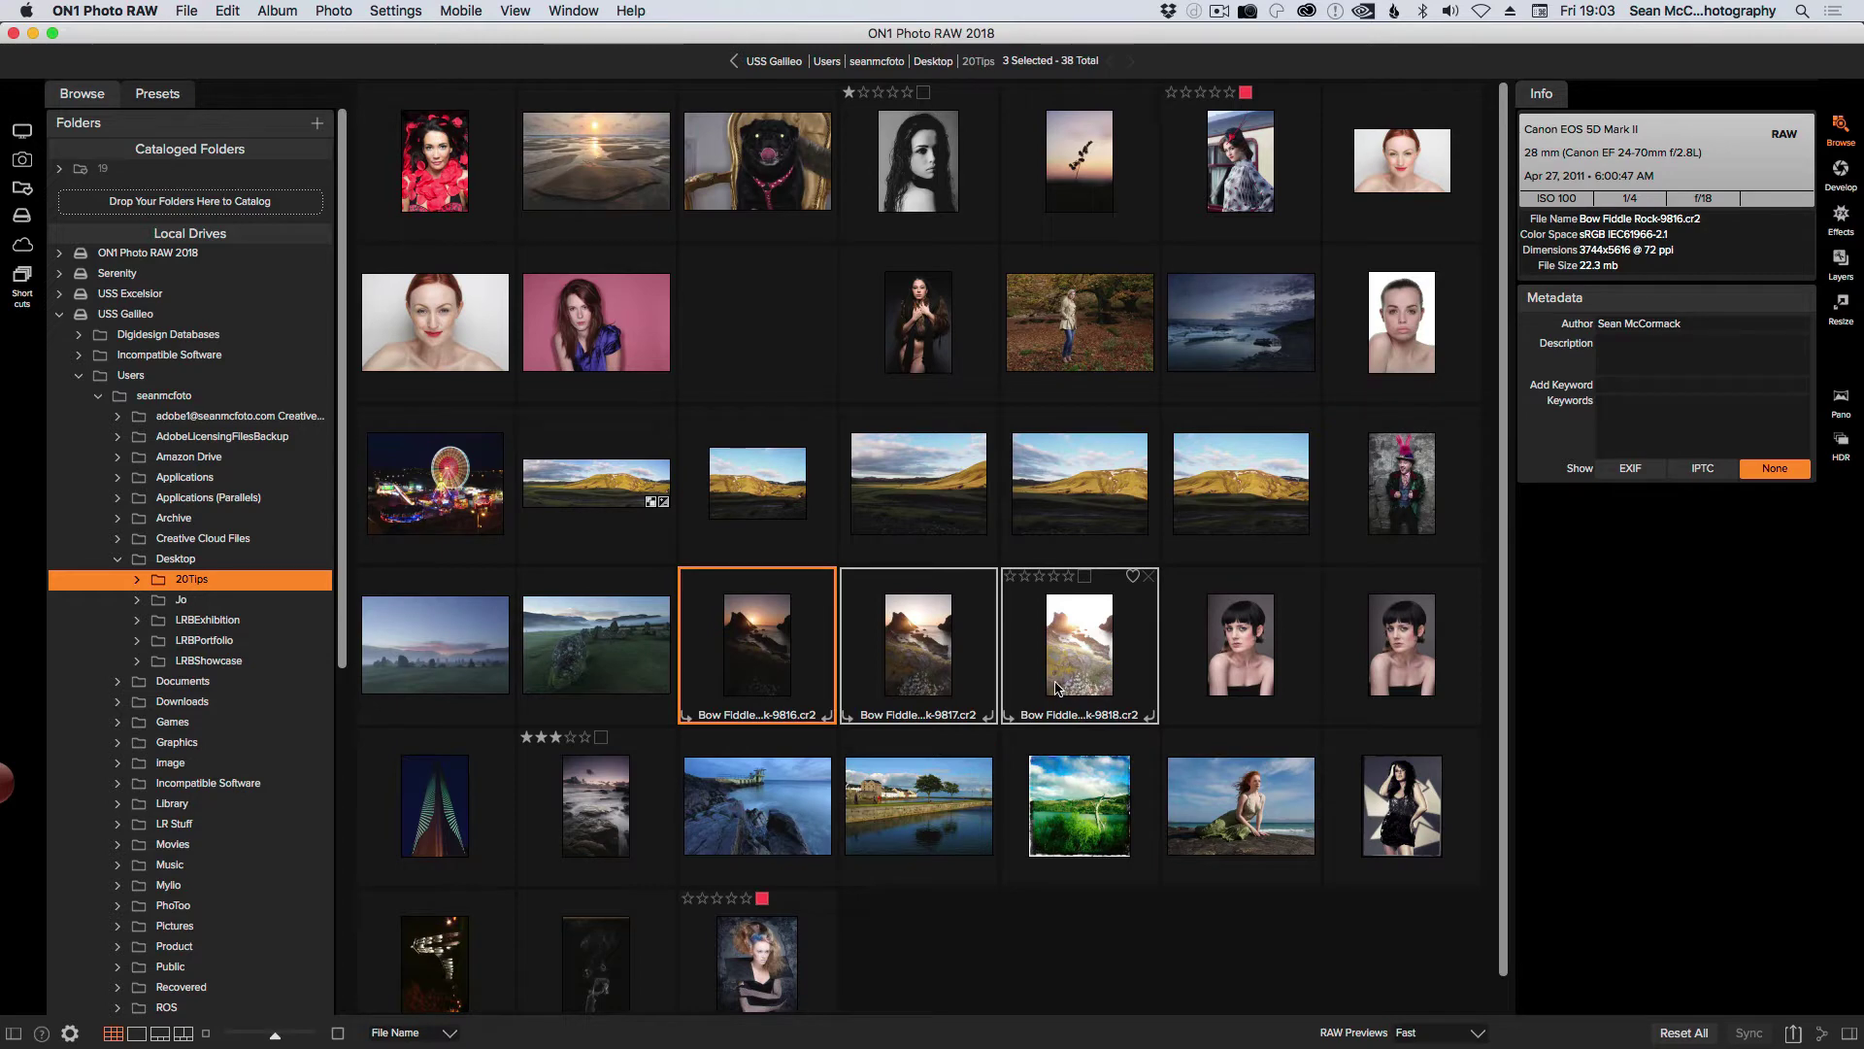
pyautogui.click(186, 11)
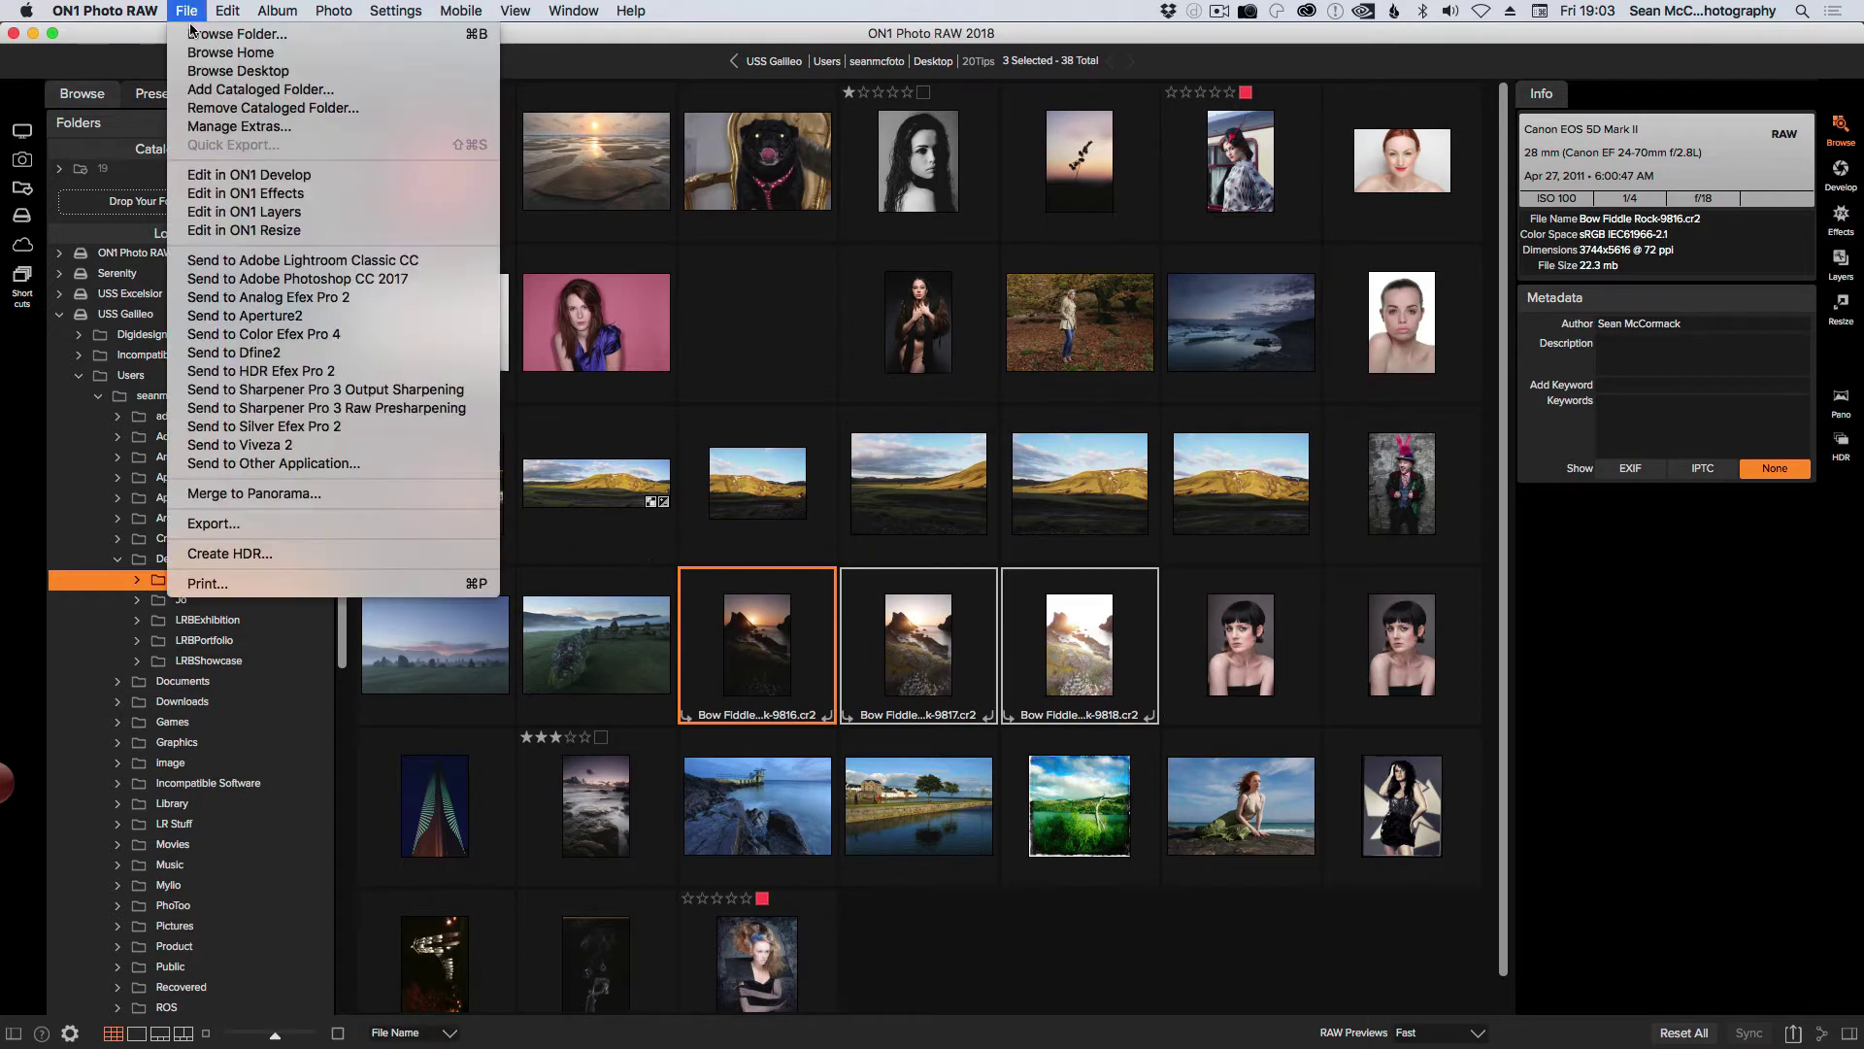
pyautogui.click(252, 556)
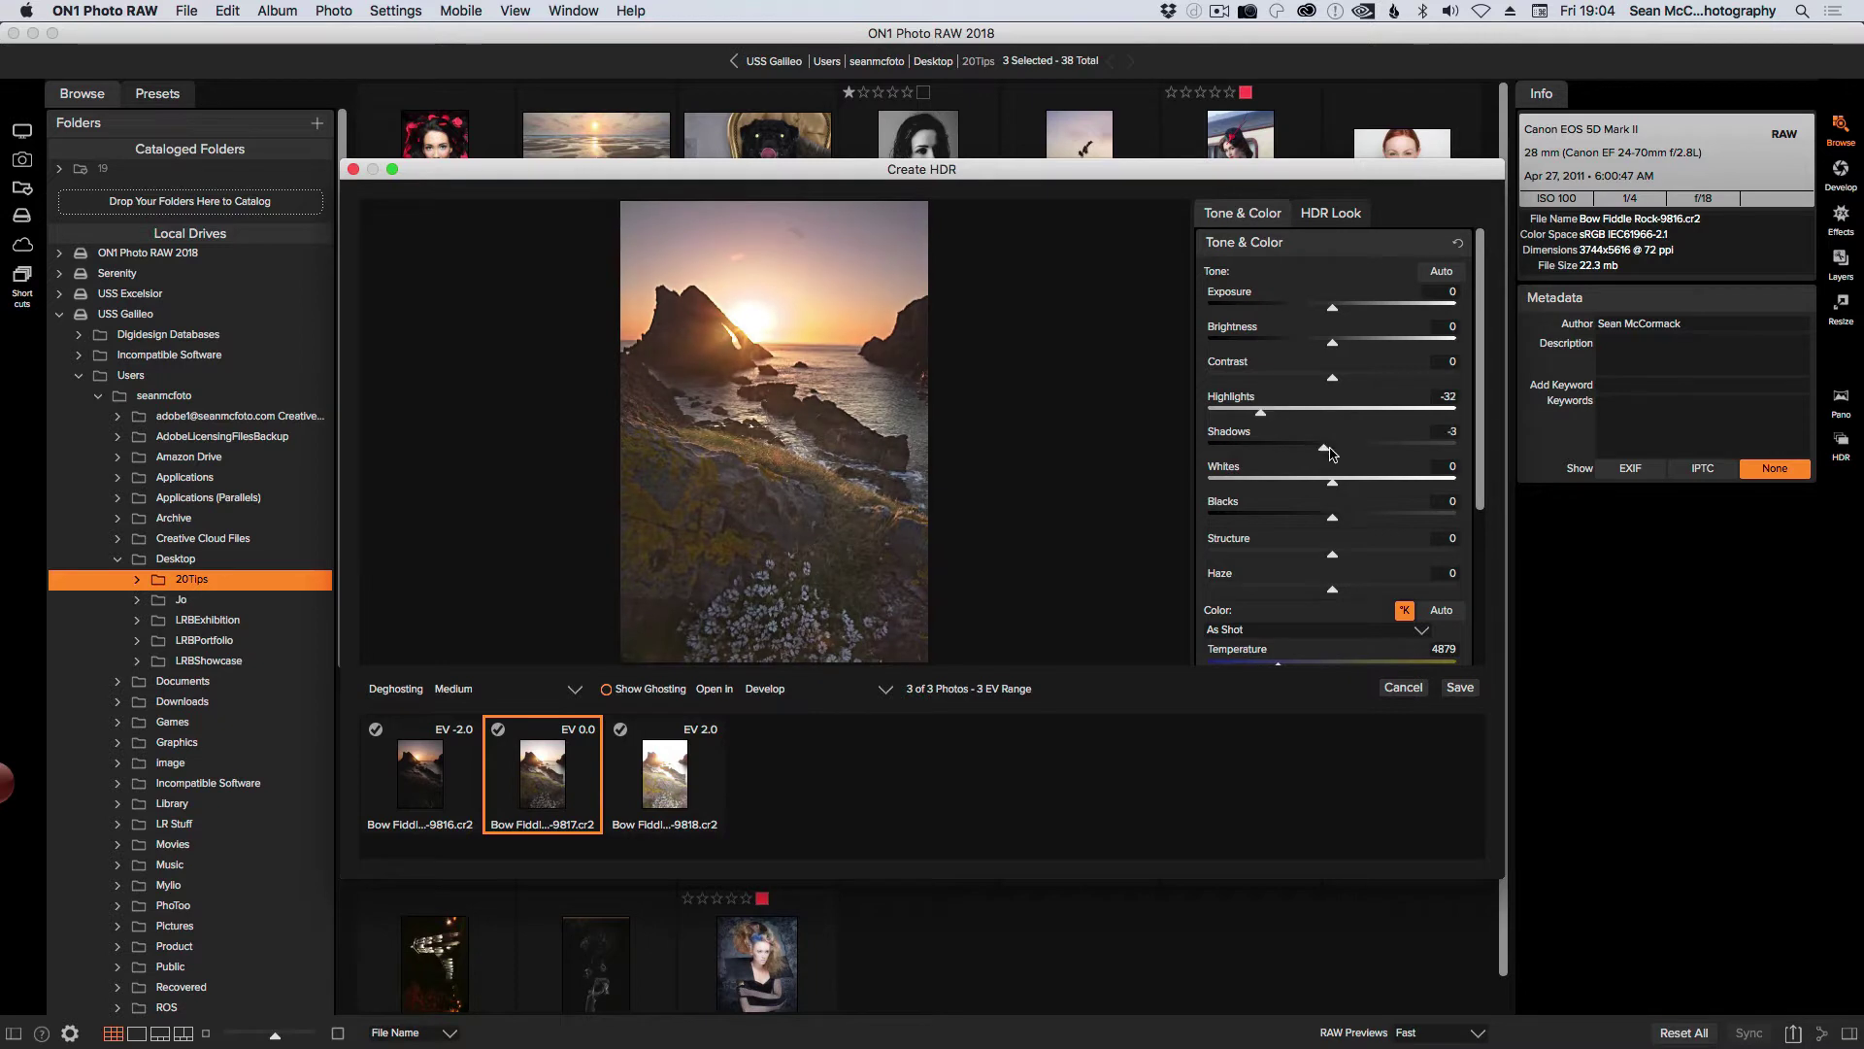
# - Adjust the HDR preview's tone to Shadows 14, Structure 11 and Haze -40
pyautogui.moveTo(1330, 453); pyautogui.dragTo(1376, 457)
pyautogui.moveTo(1332, 552); pyautogui.dragTo(1279, 592)
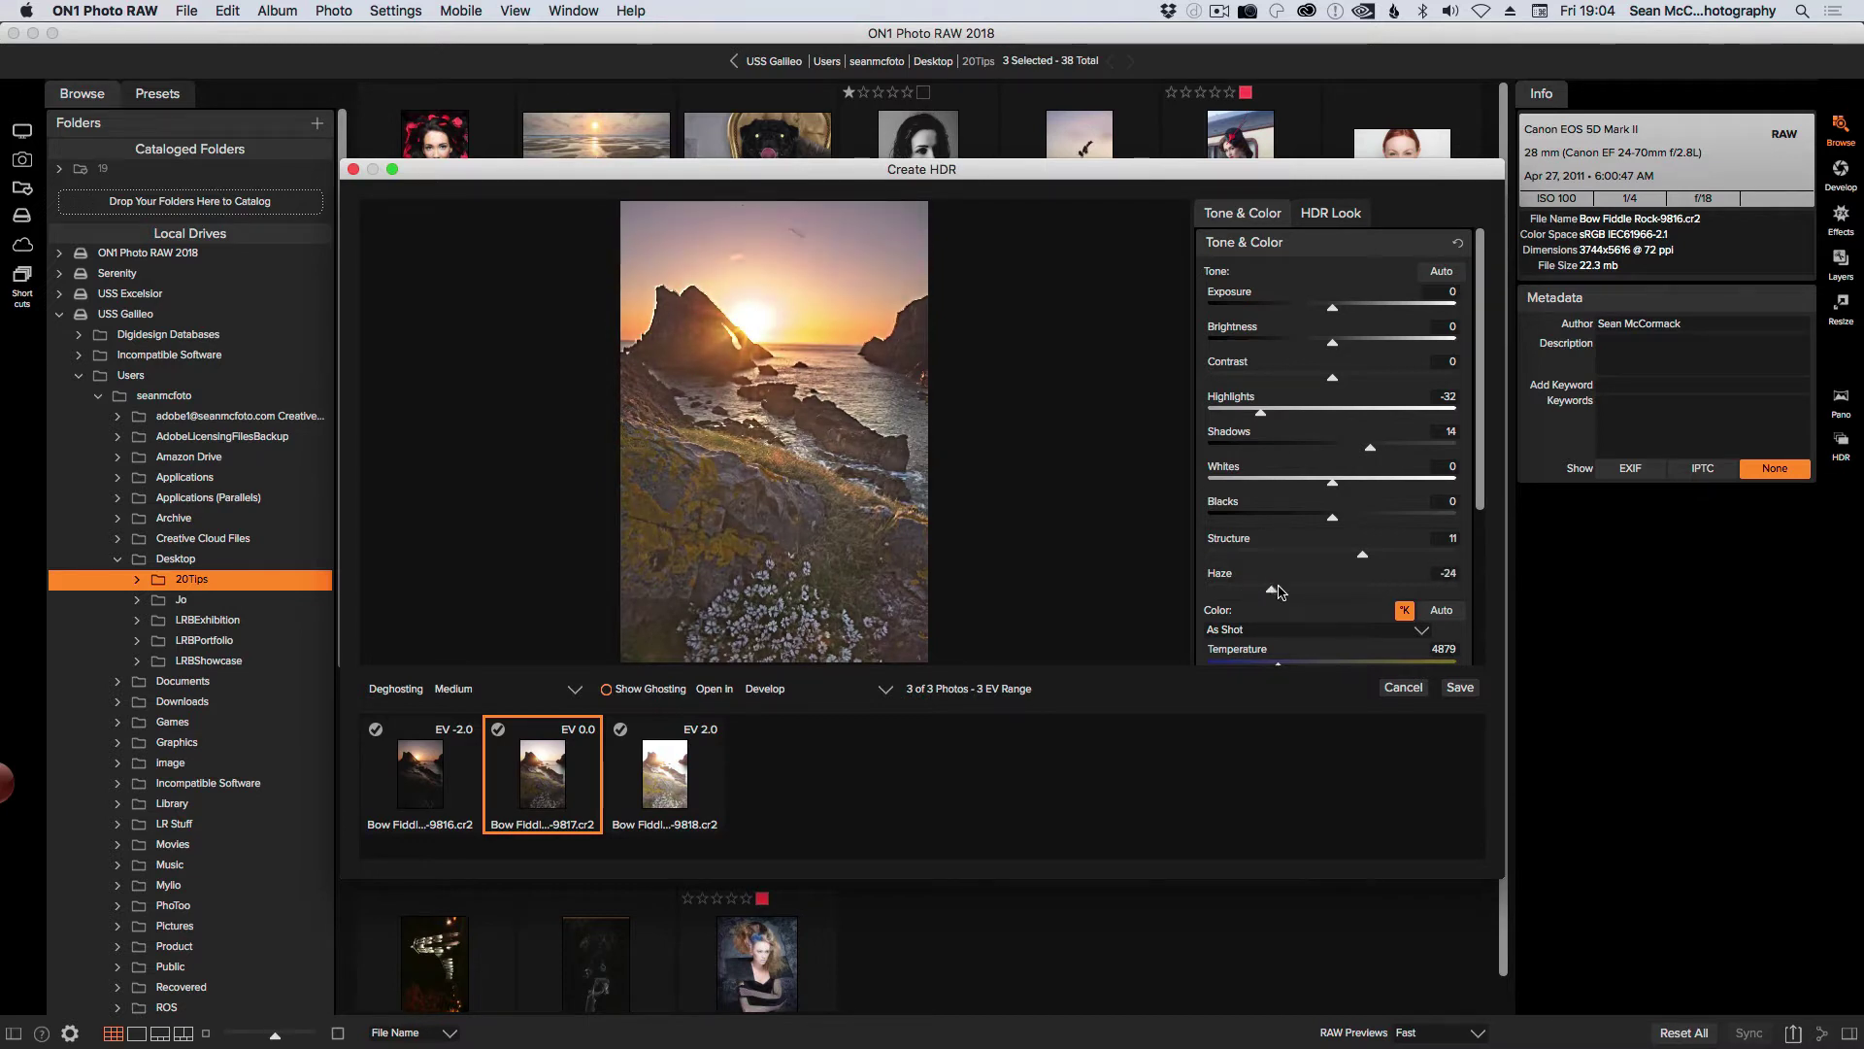
# - Try the Surreal look, apply the Natural HDR look with Clarity 25 and slightly less Detail, and save the merged HDR
pyautogui.click(1359, 210)
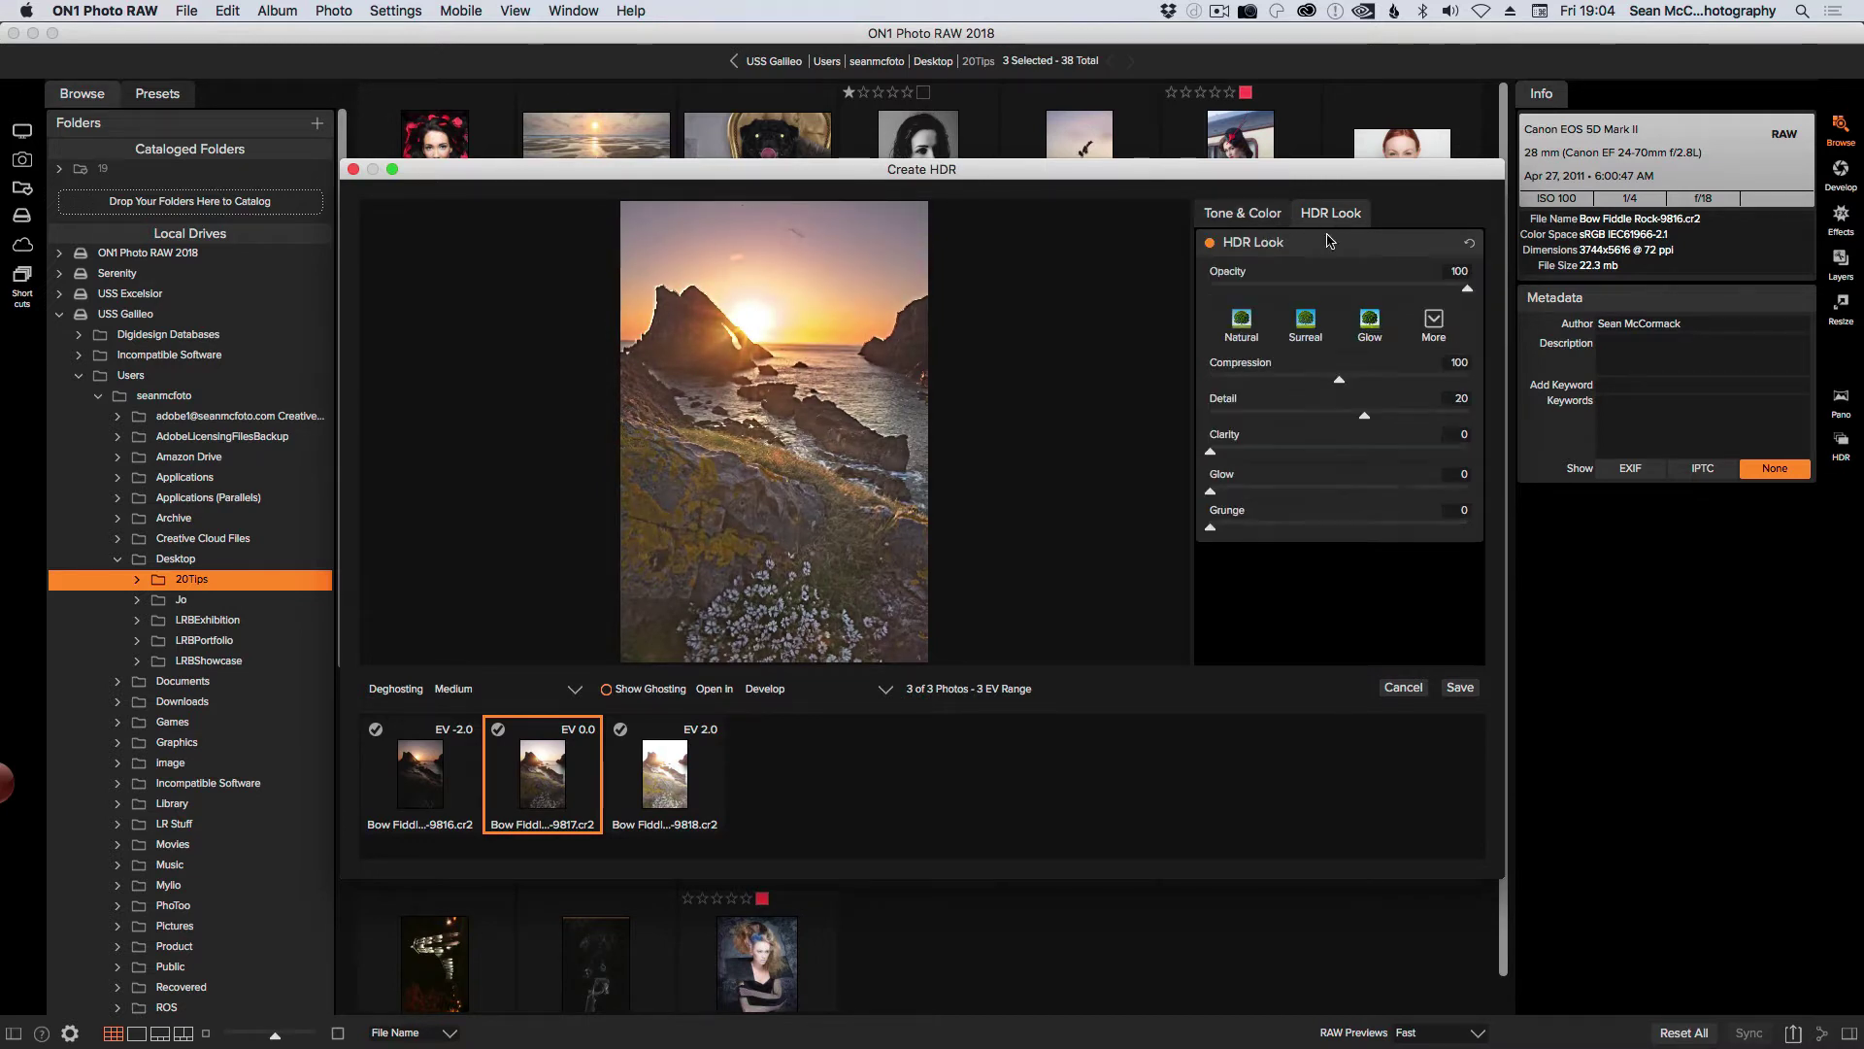
pyautogui.click(1303, 328)
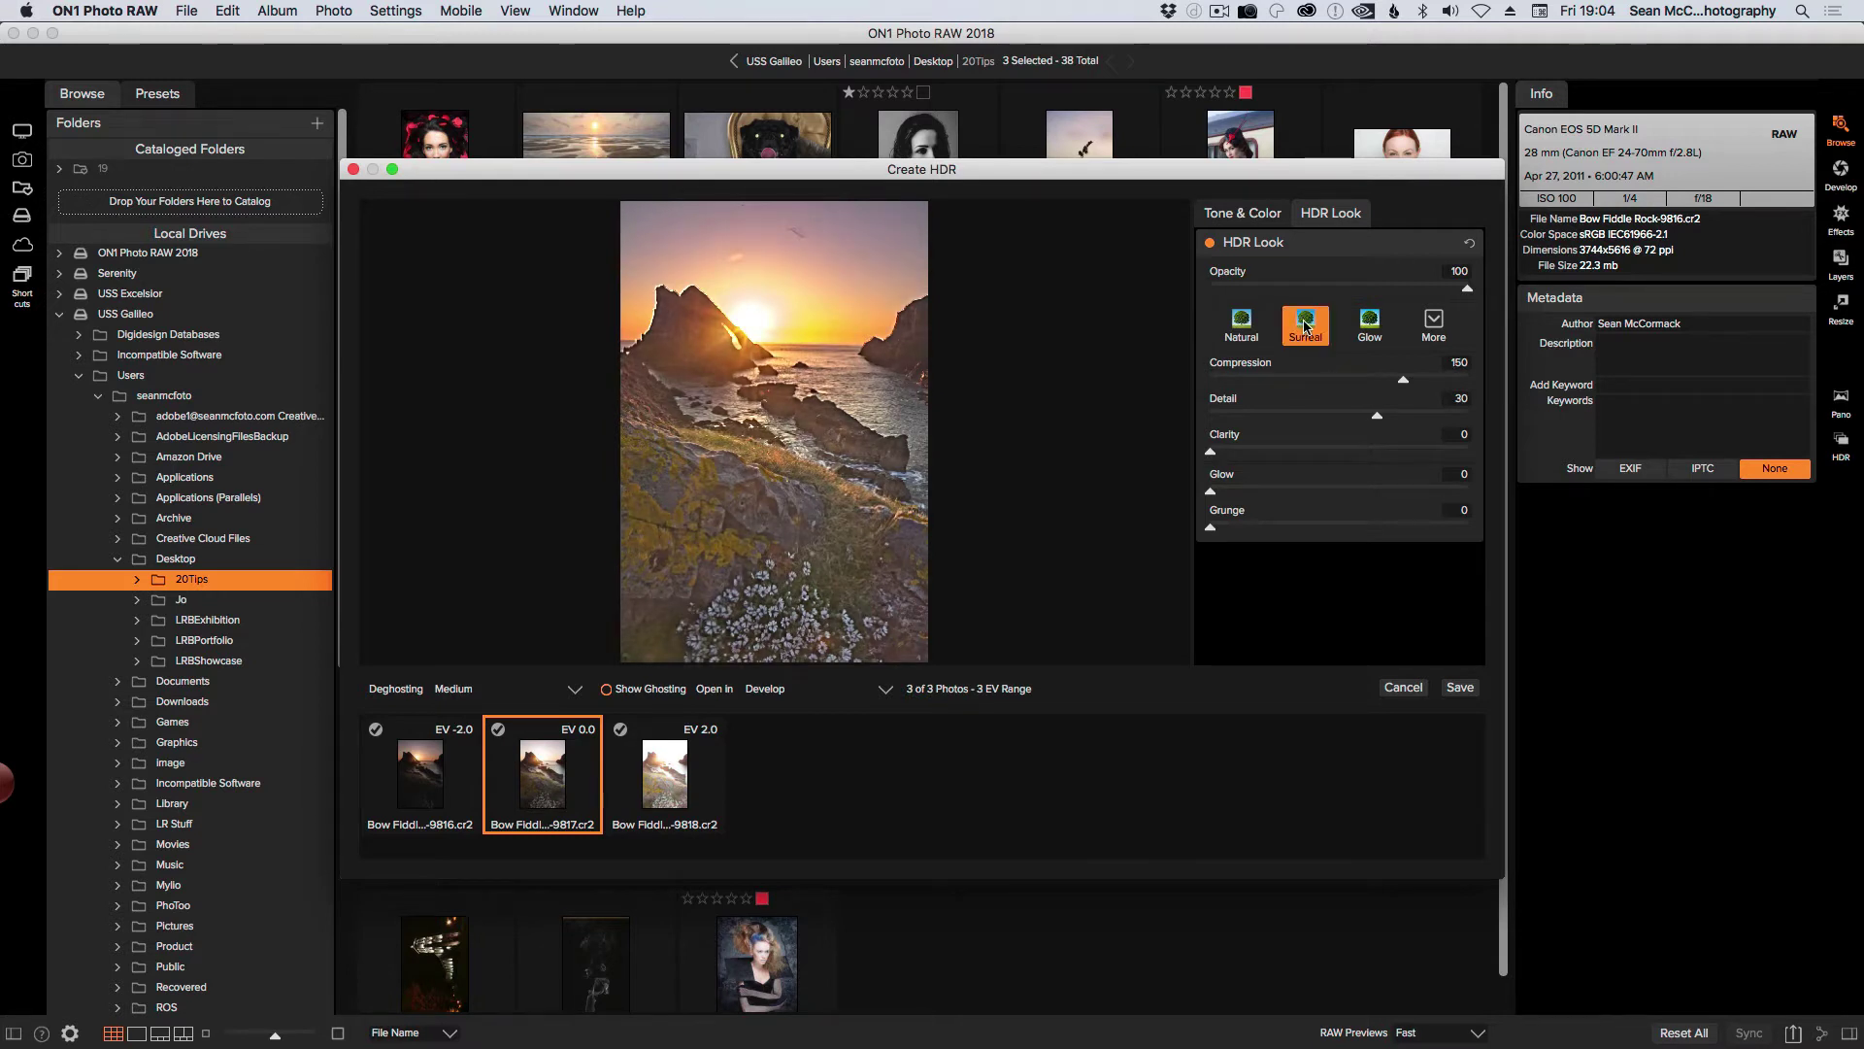
pyautogui.click(1247, 332)
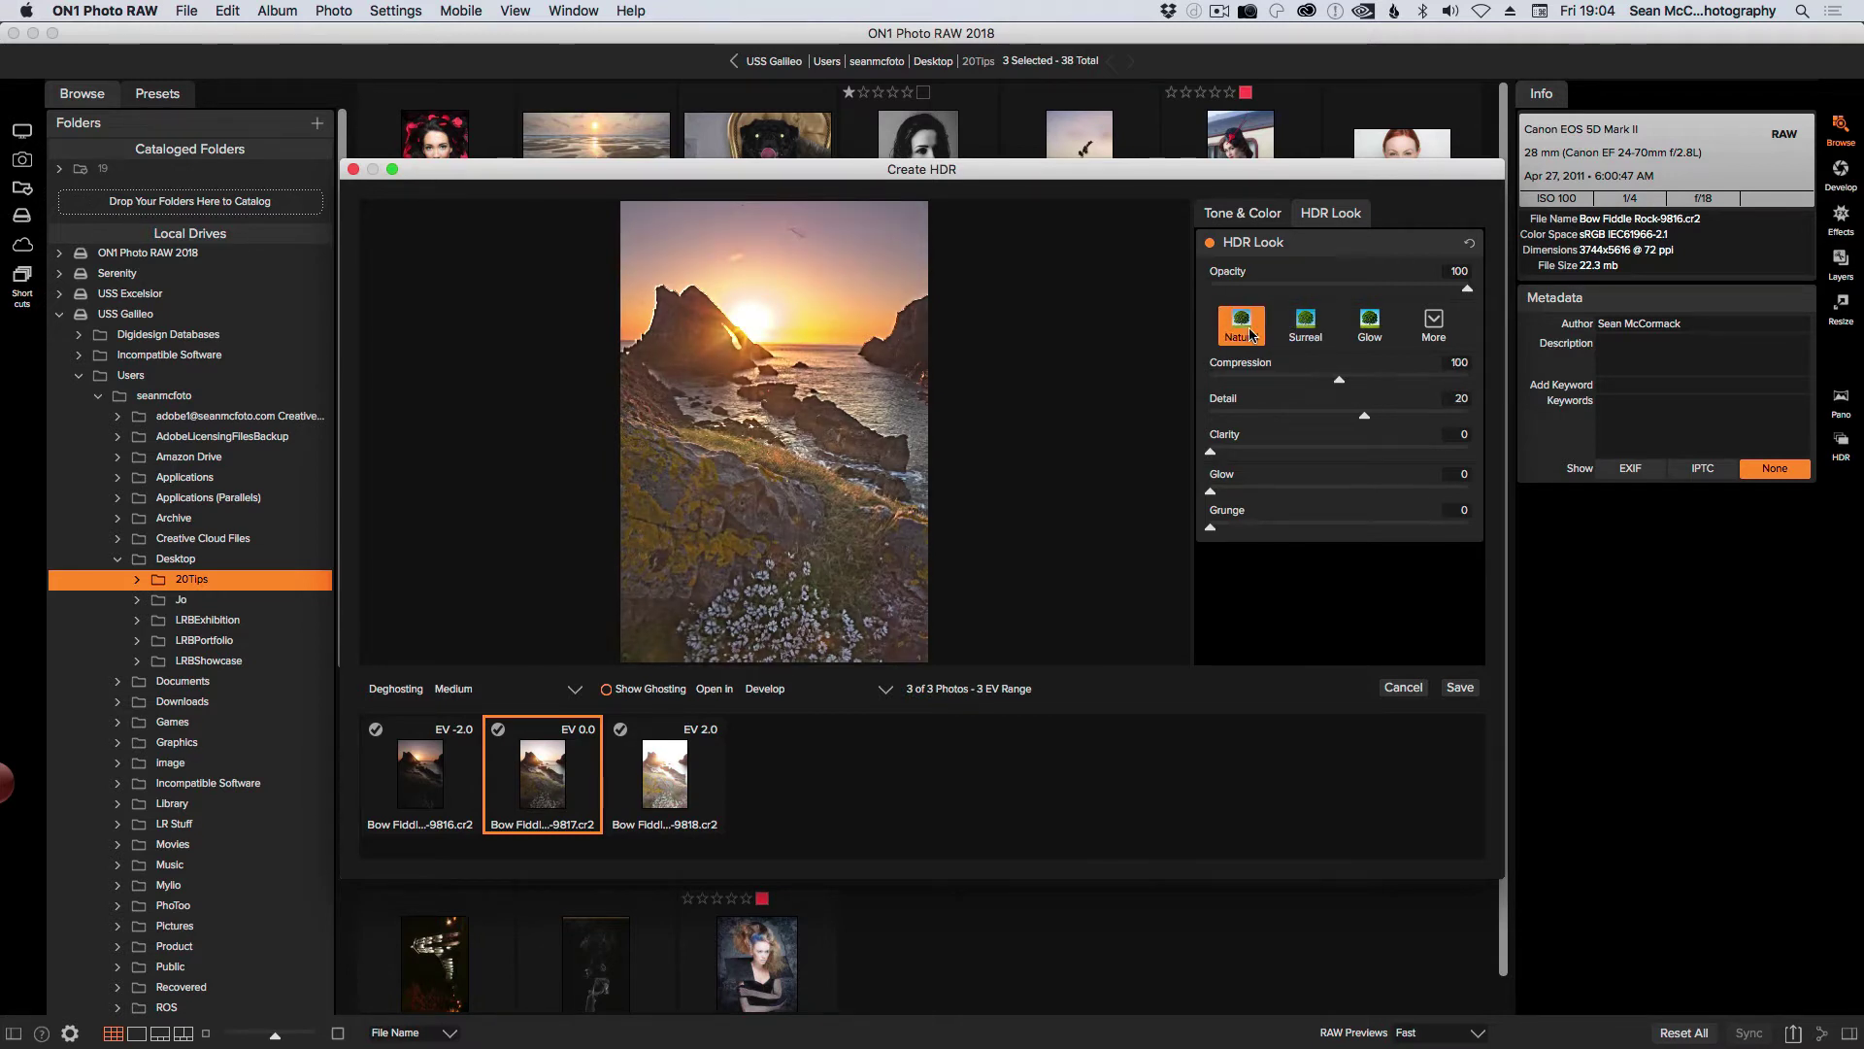
pyautogui.moveTo(1215, 455); pyautogui.dragTo(1275, 473)
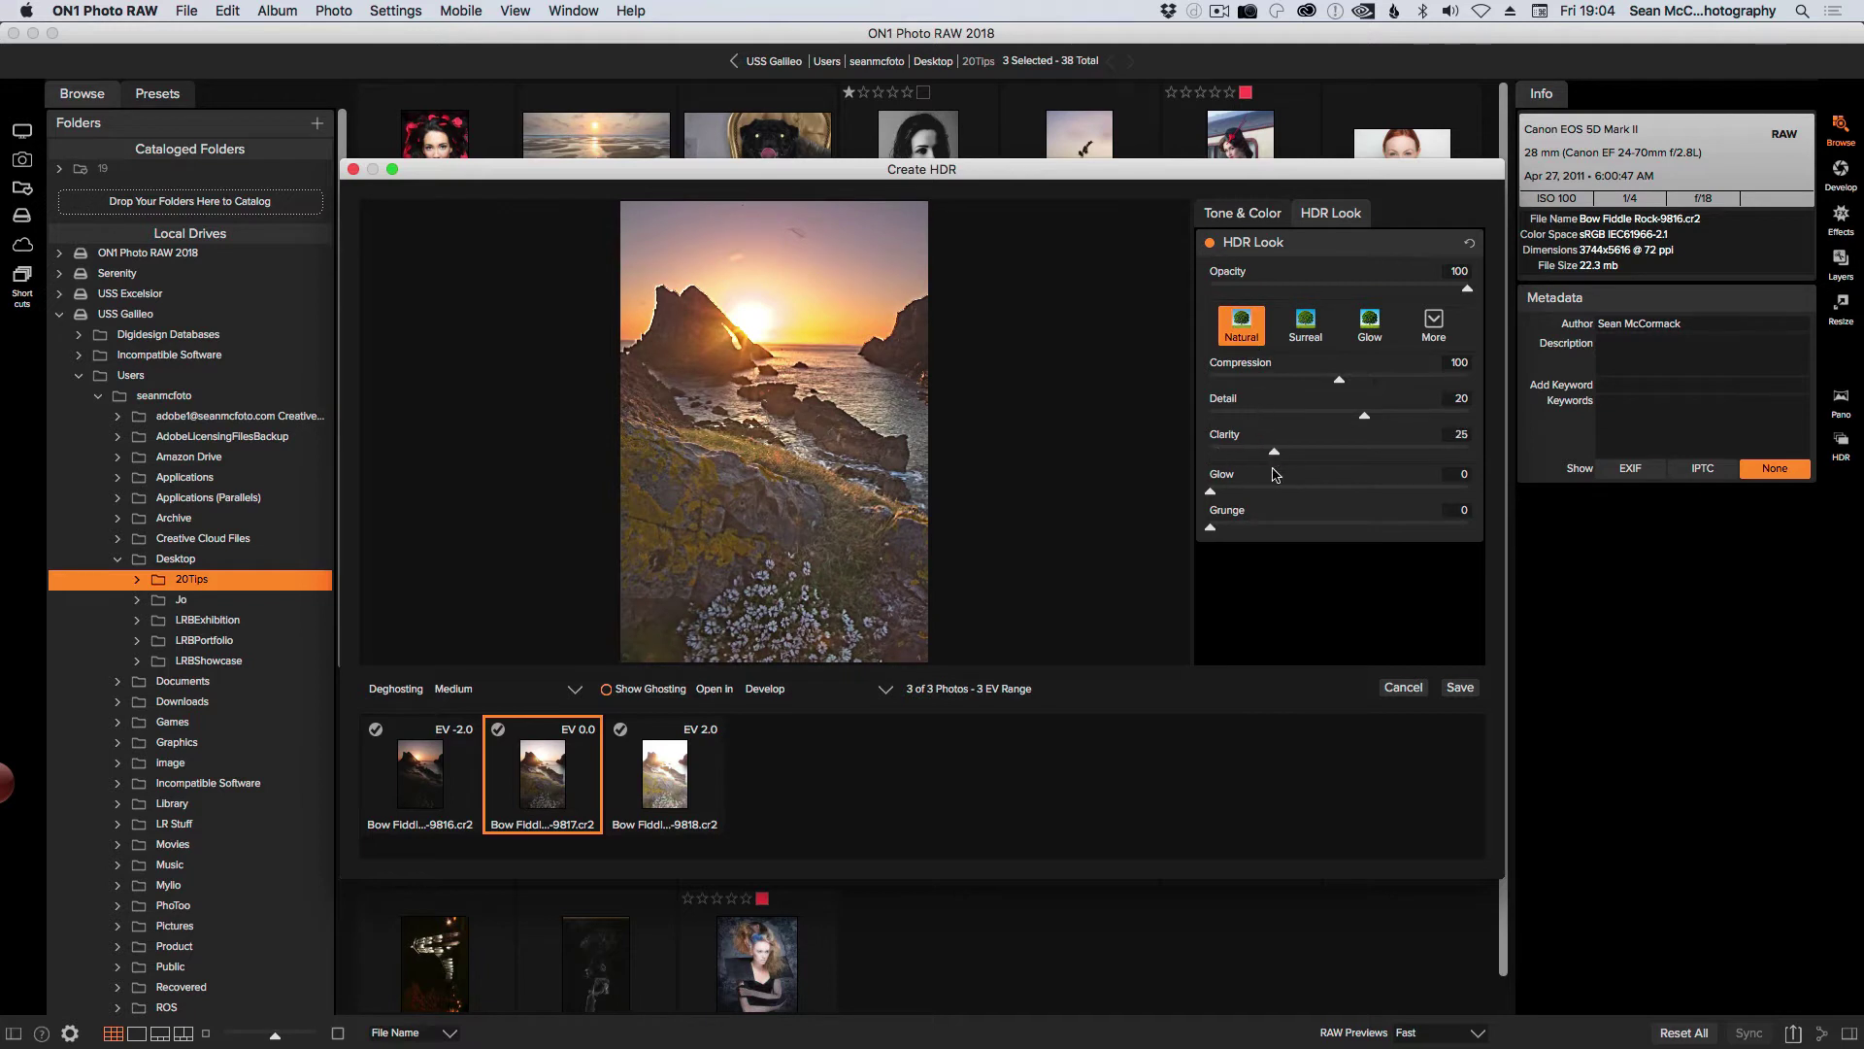
pyautogui.moveTo(1364, 418)
pyautogui.mouseDown()
pyautogui.moveTo(1311, 422)
pyautogui.moveTo(1346, 424)
pyautogui.mouseUp()
pyautogui.click(1406, 689)
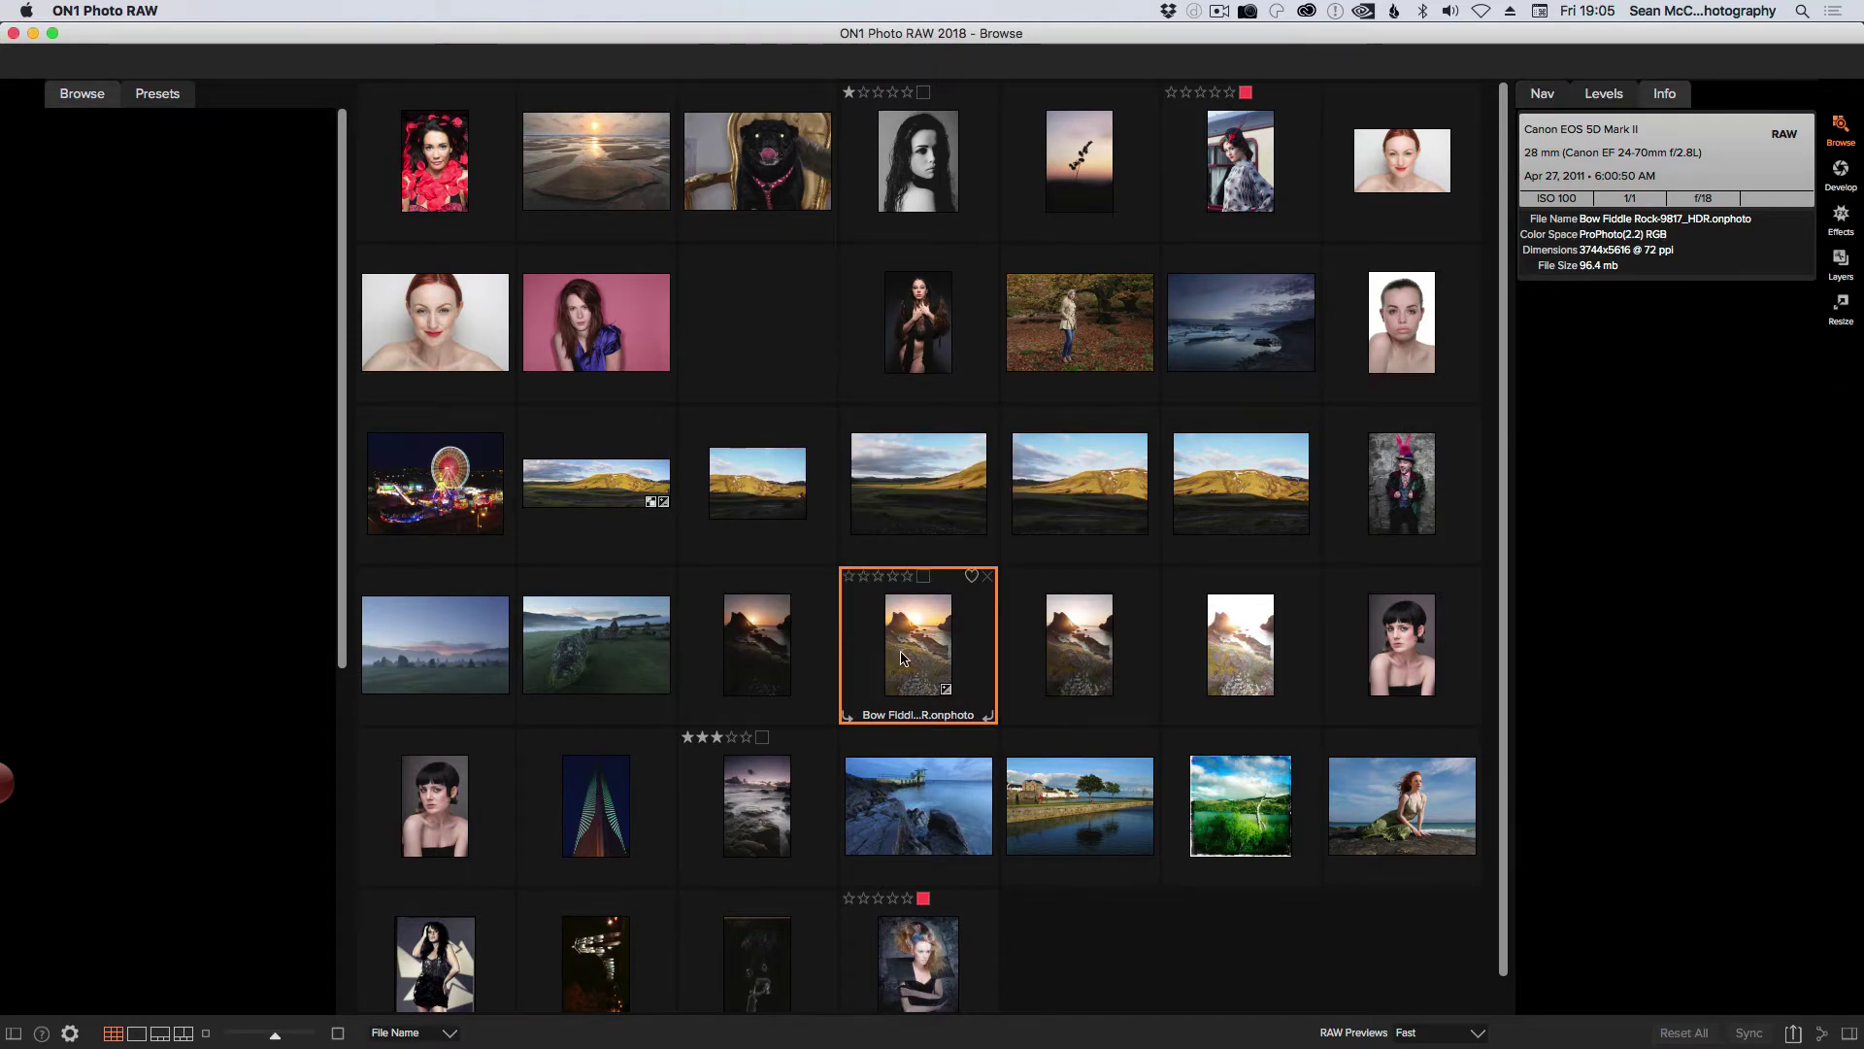
# - View the merged Bow Fiddle Rock HDR photo in Develop, and check the new-feature list on the ON1 Blog in Safari
pyautogui.doubleClick(902, 658)
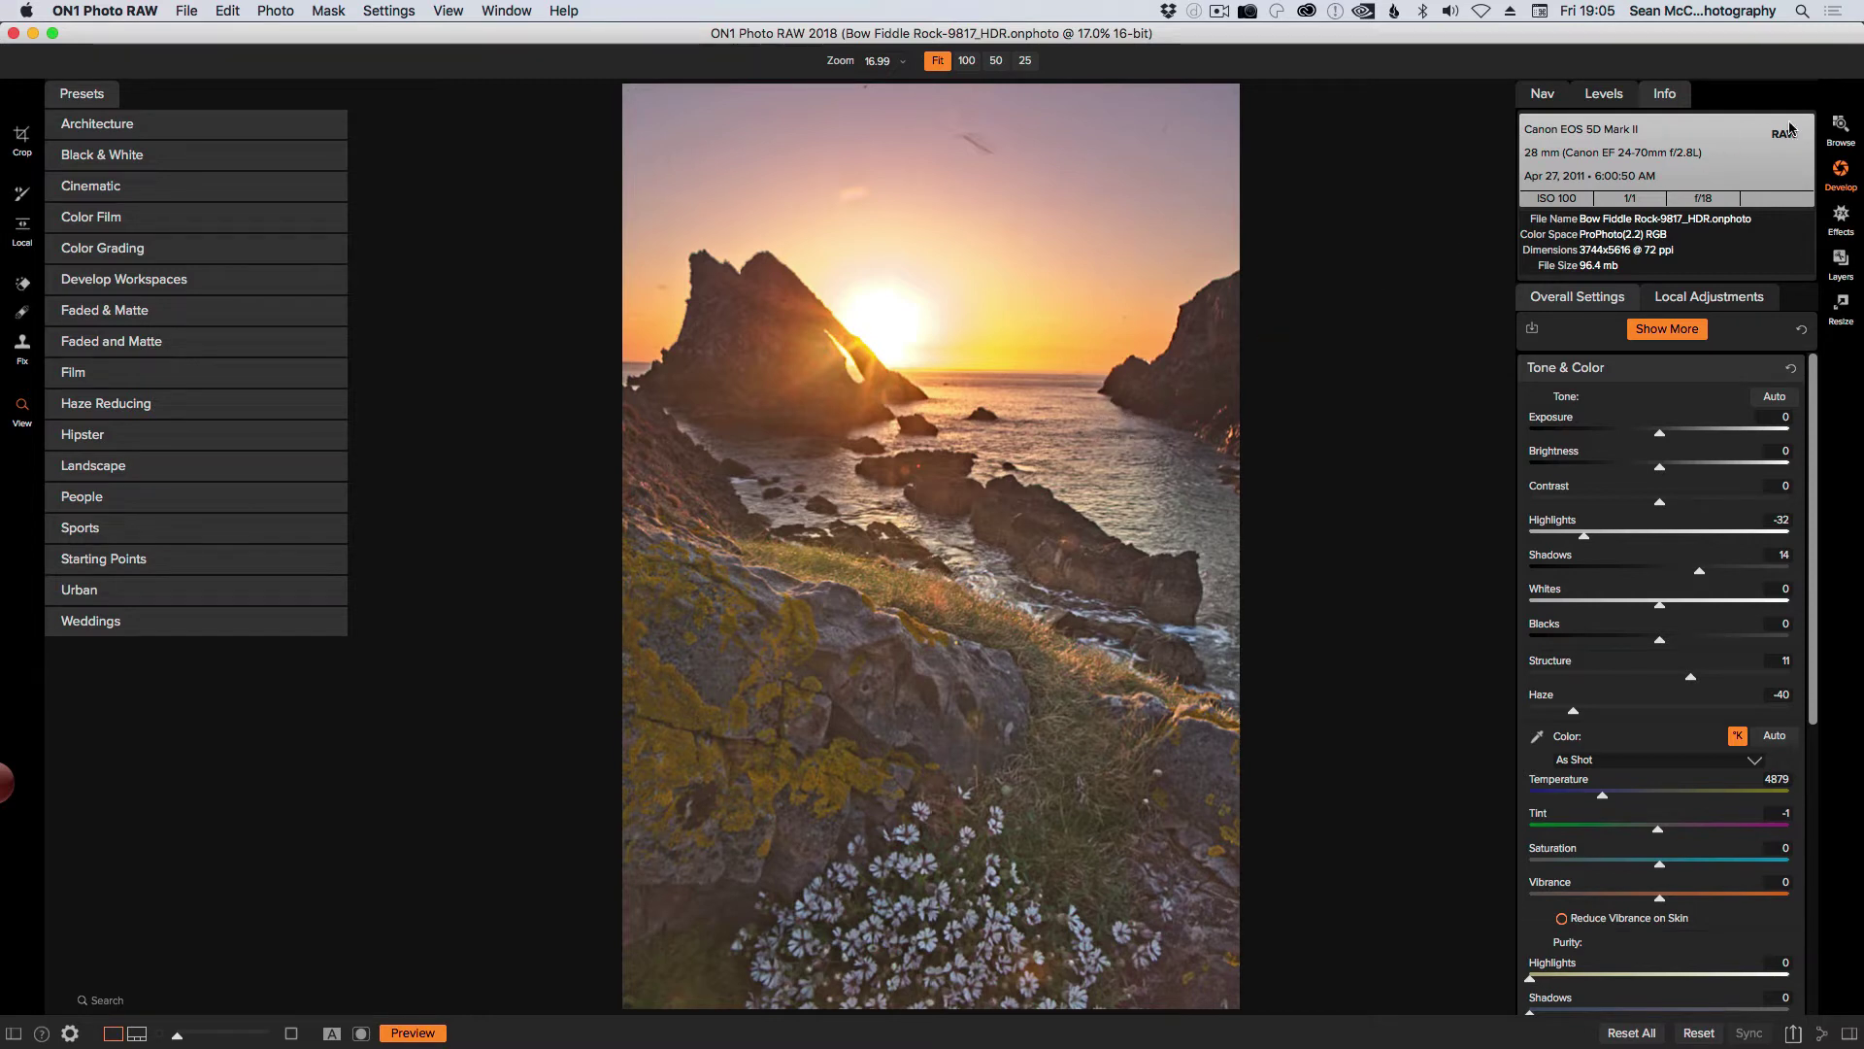
pyautogui.click(1840, 125)
pyautogui.press('super+Tab')
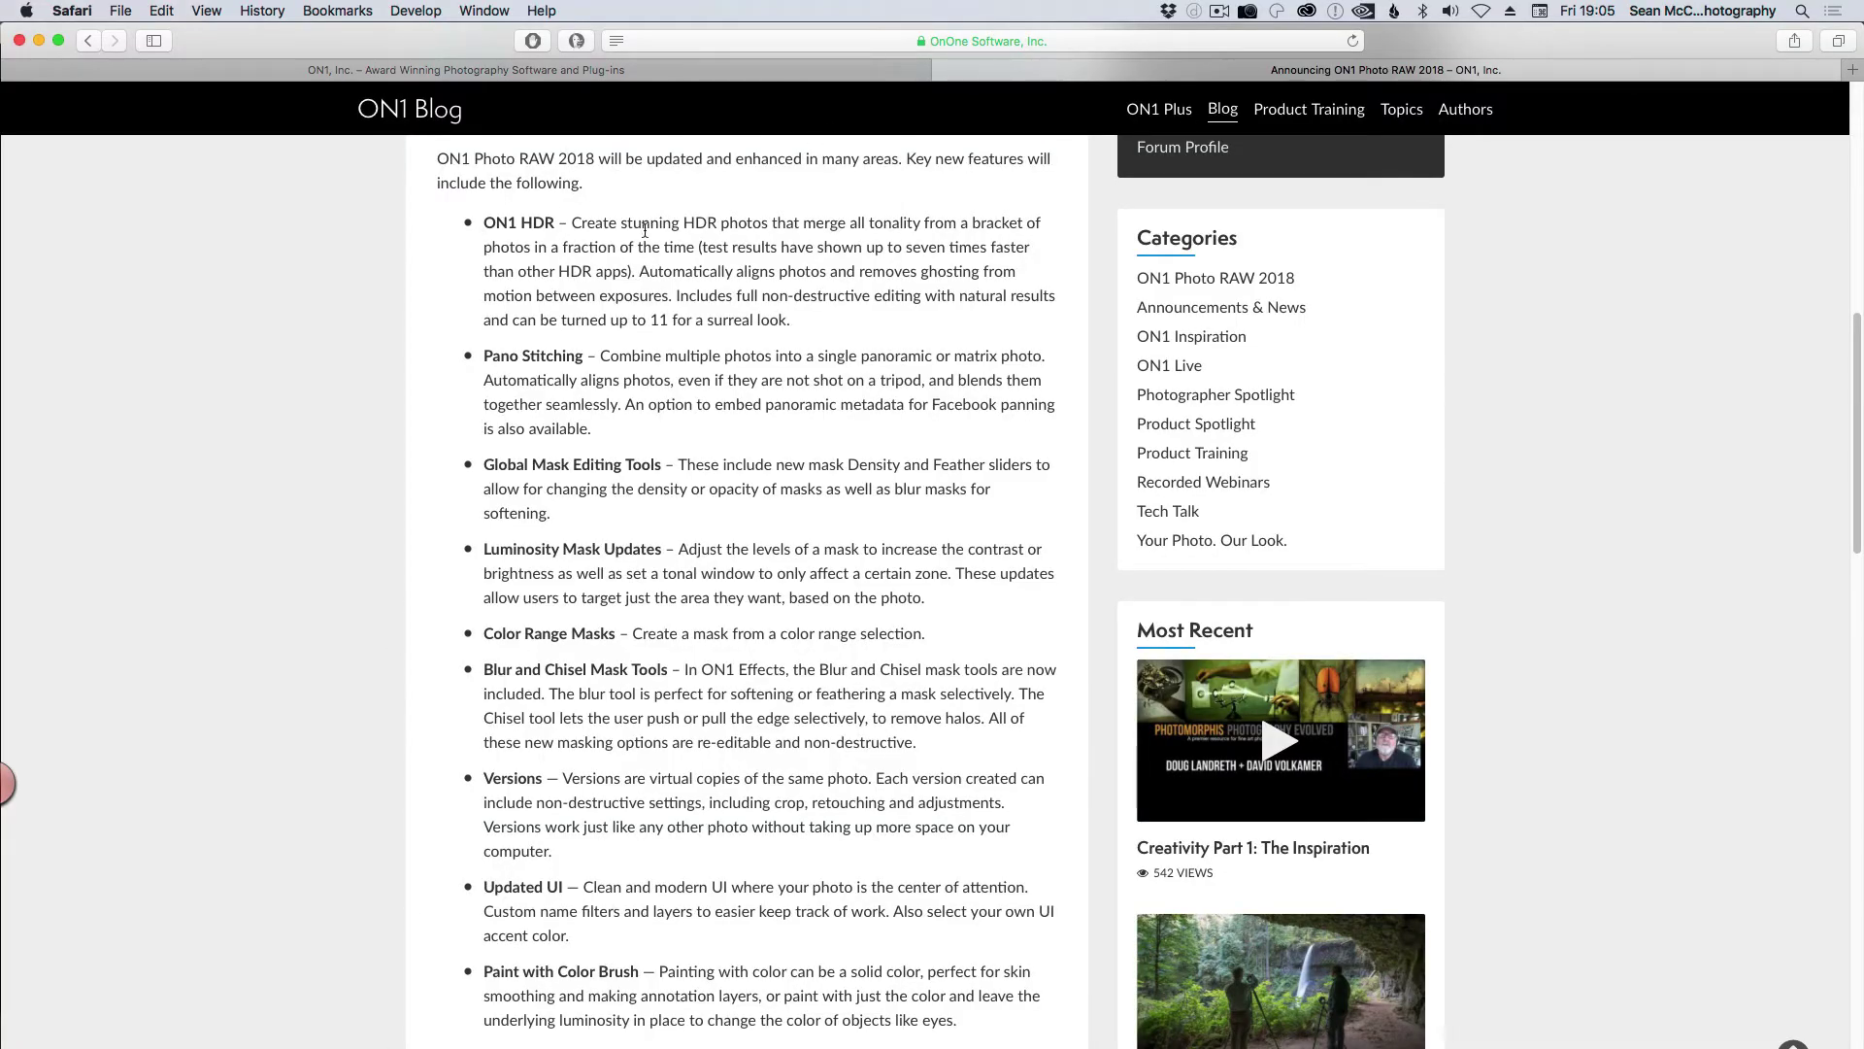
pyautogui.press('super+Tab')
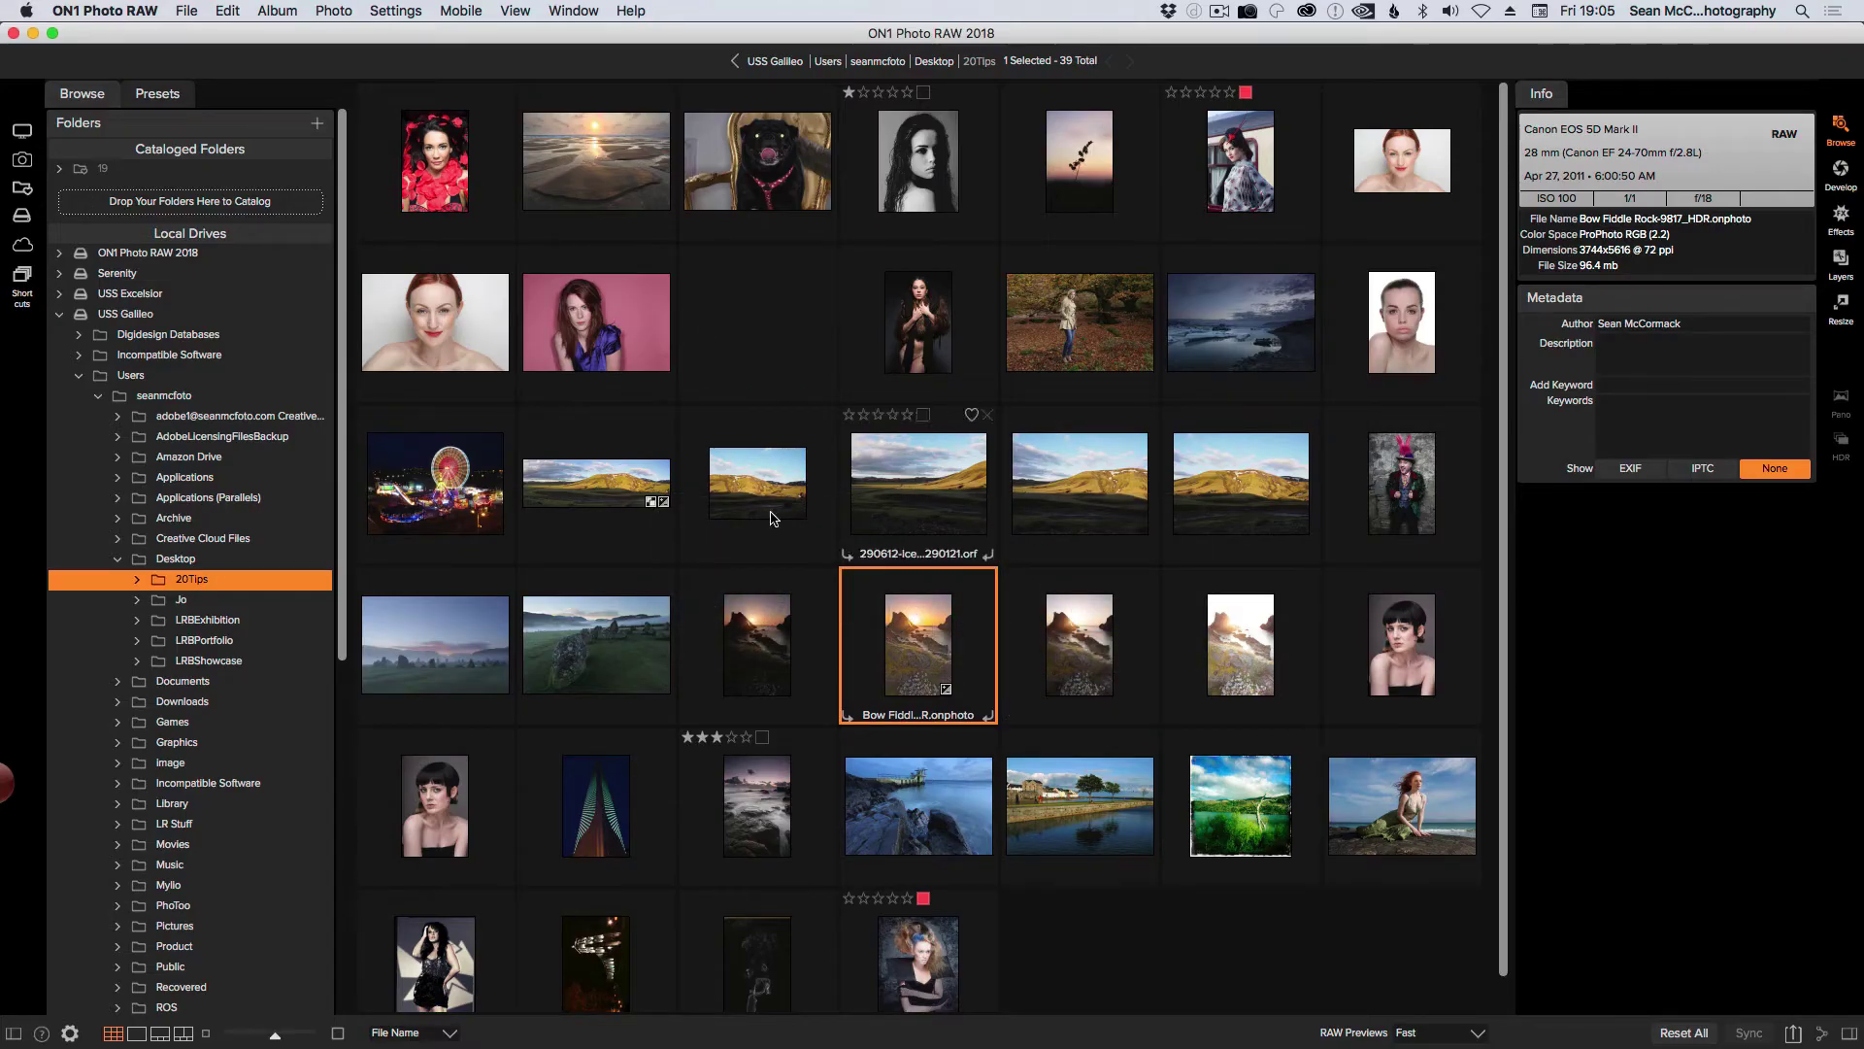
# - Open the 1167 portrait of the red-haired woman on a white background and create a version of it
pyautogui.doubleClick(433, 342)
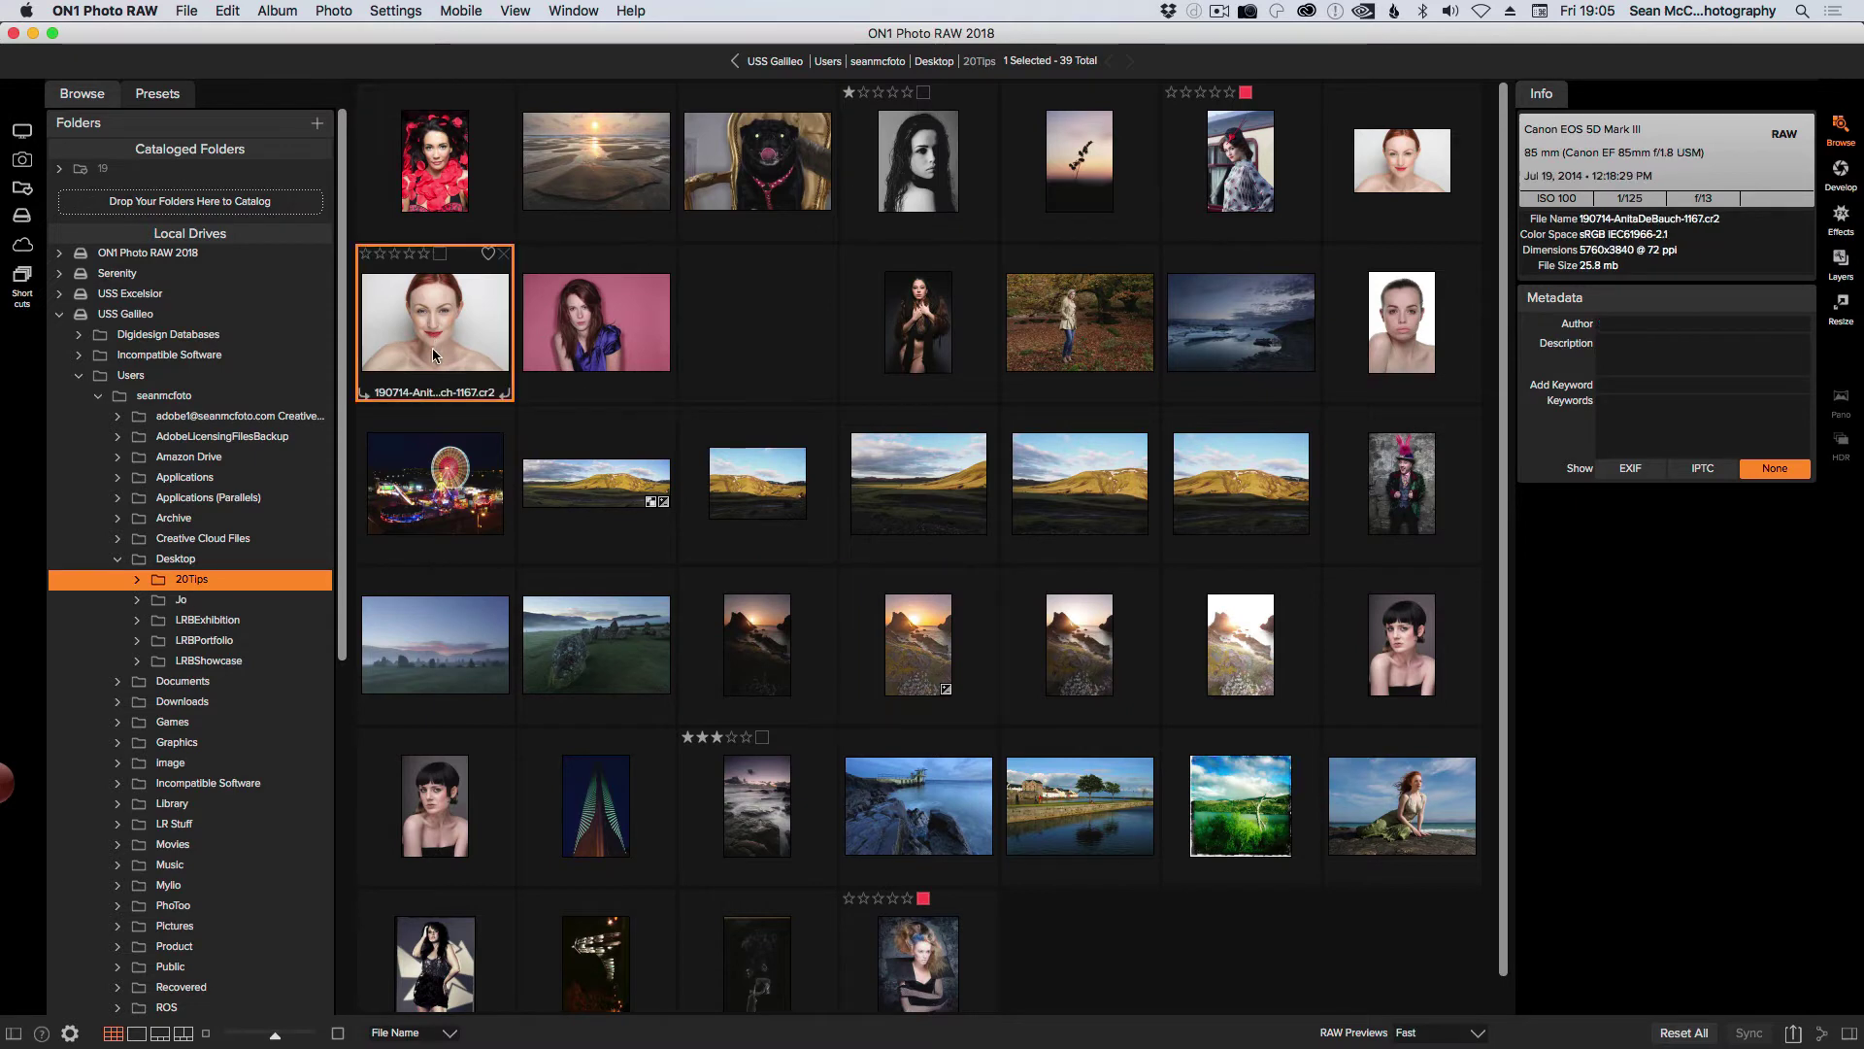
pyautogui.click(398, 13)
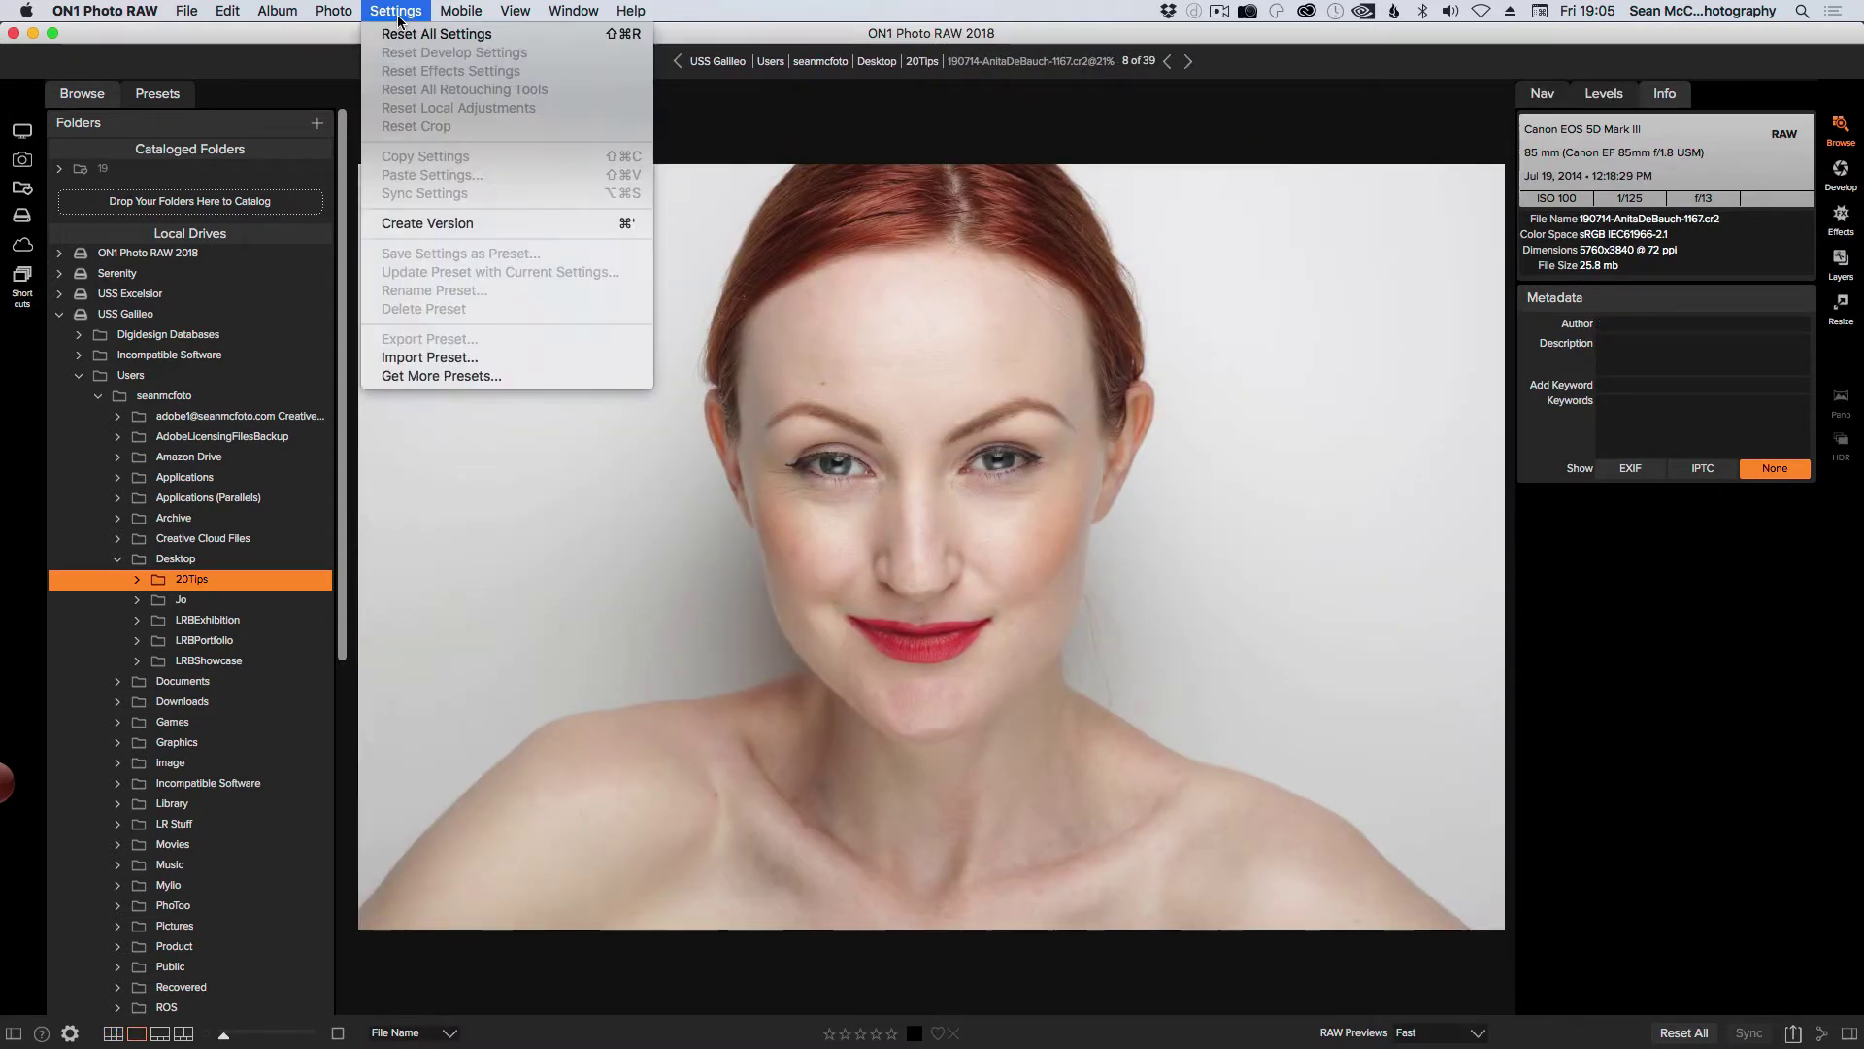
pyautogui.click(476, 221)
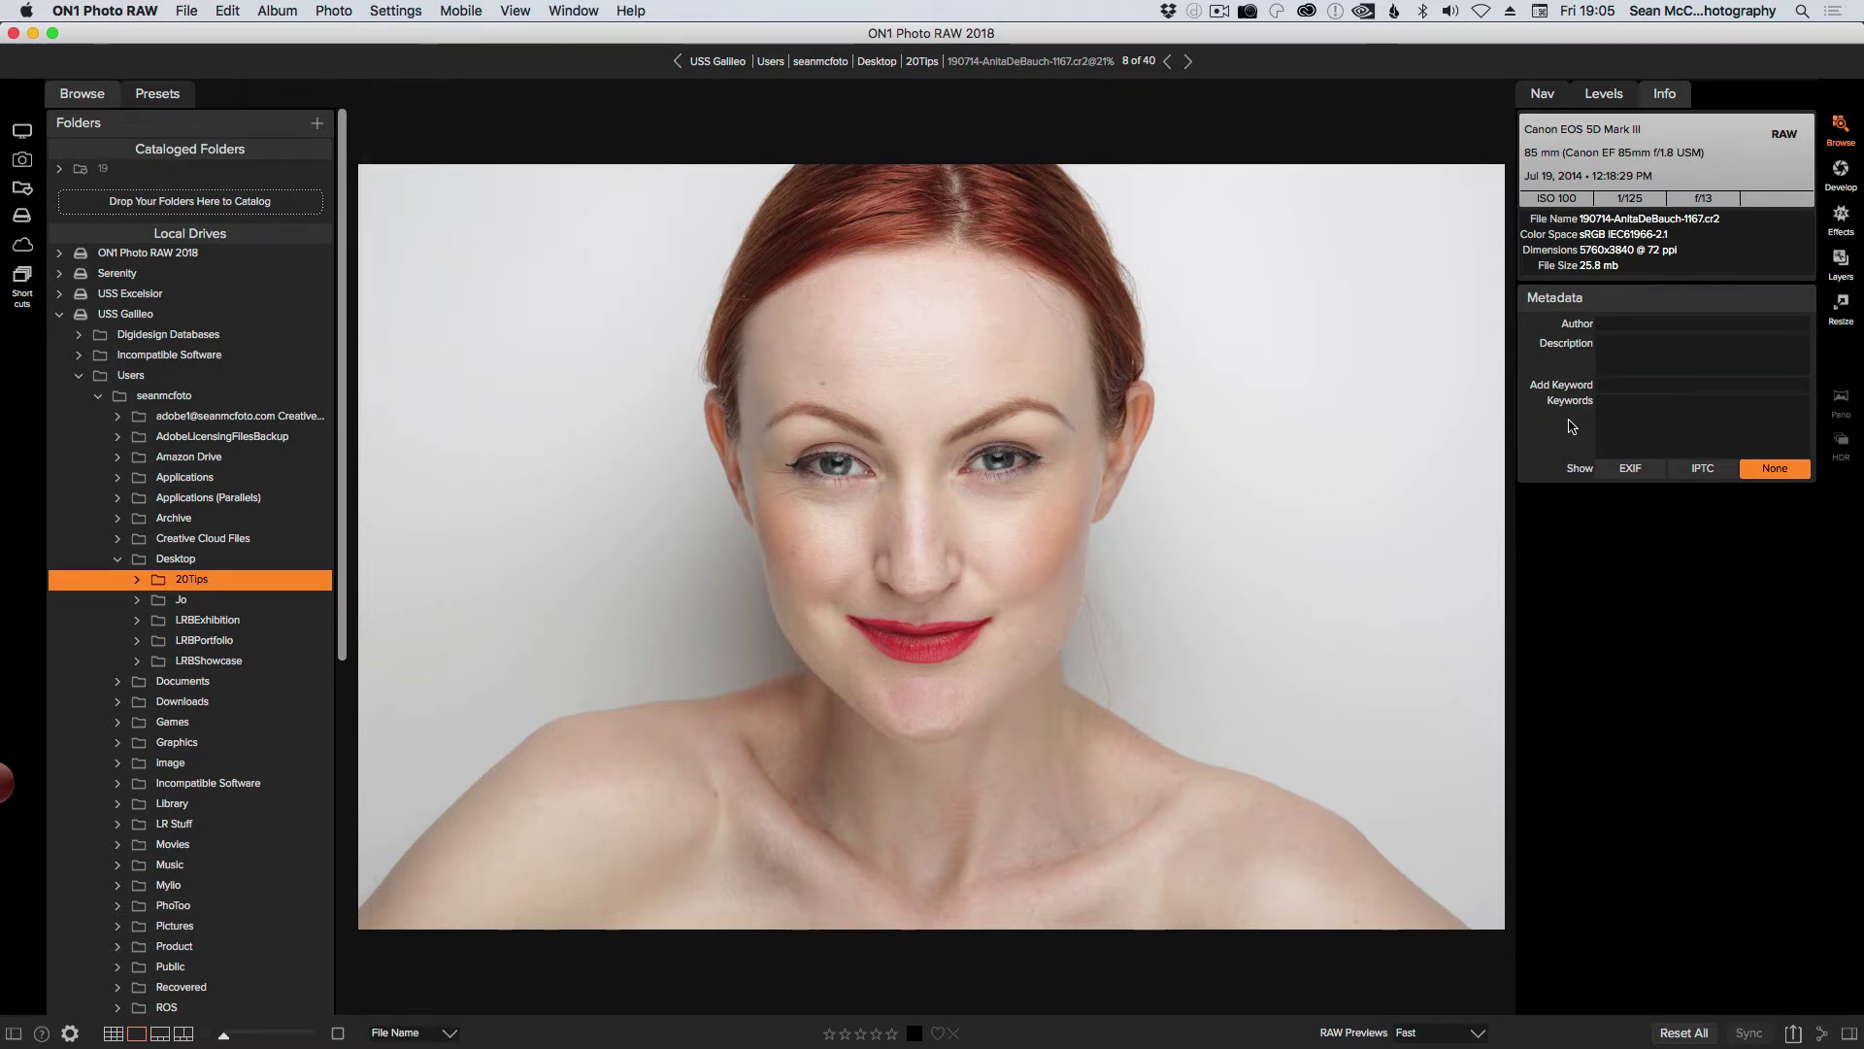
# - Make the portrait black and white in Develop with Saturation -100, and set its Contrast to 16
pyautogui.click(1840, 173)
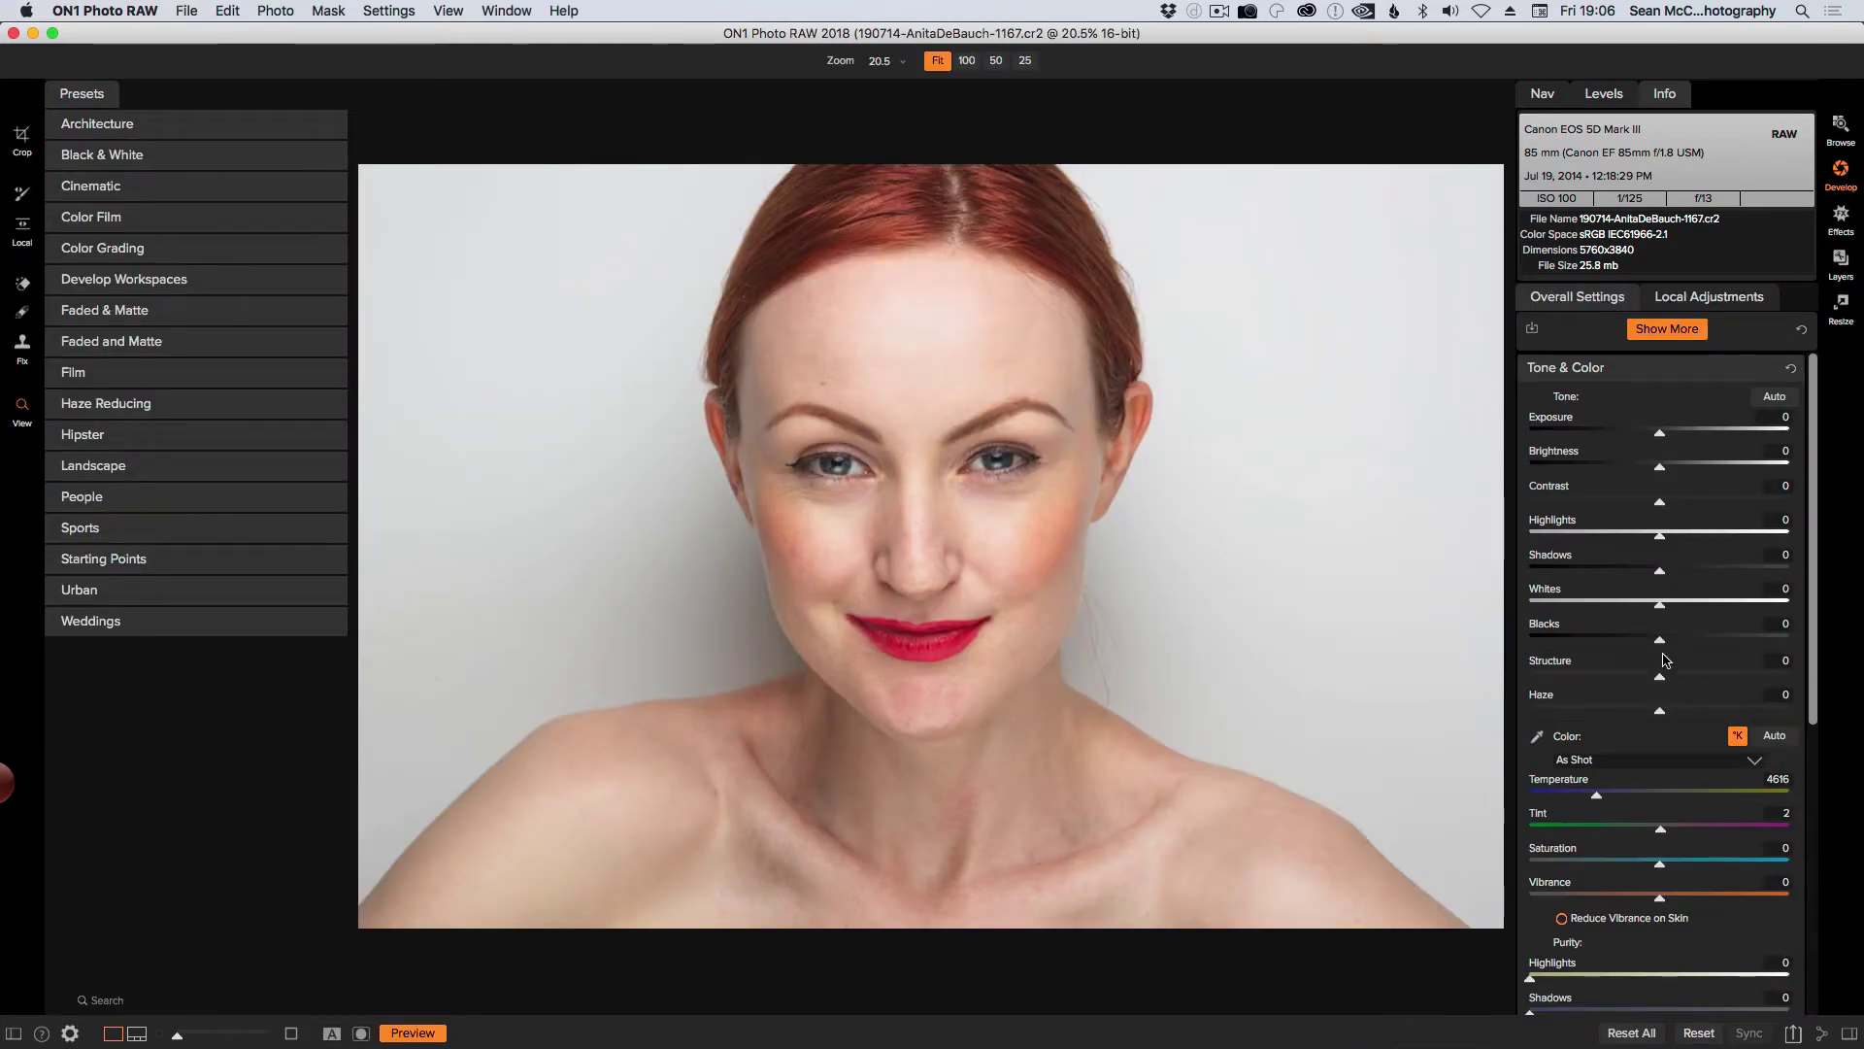
pyautogui.moveTo(1661, 863); pyautogui.dragTo(1494, 855)
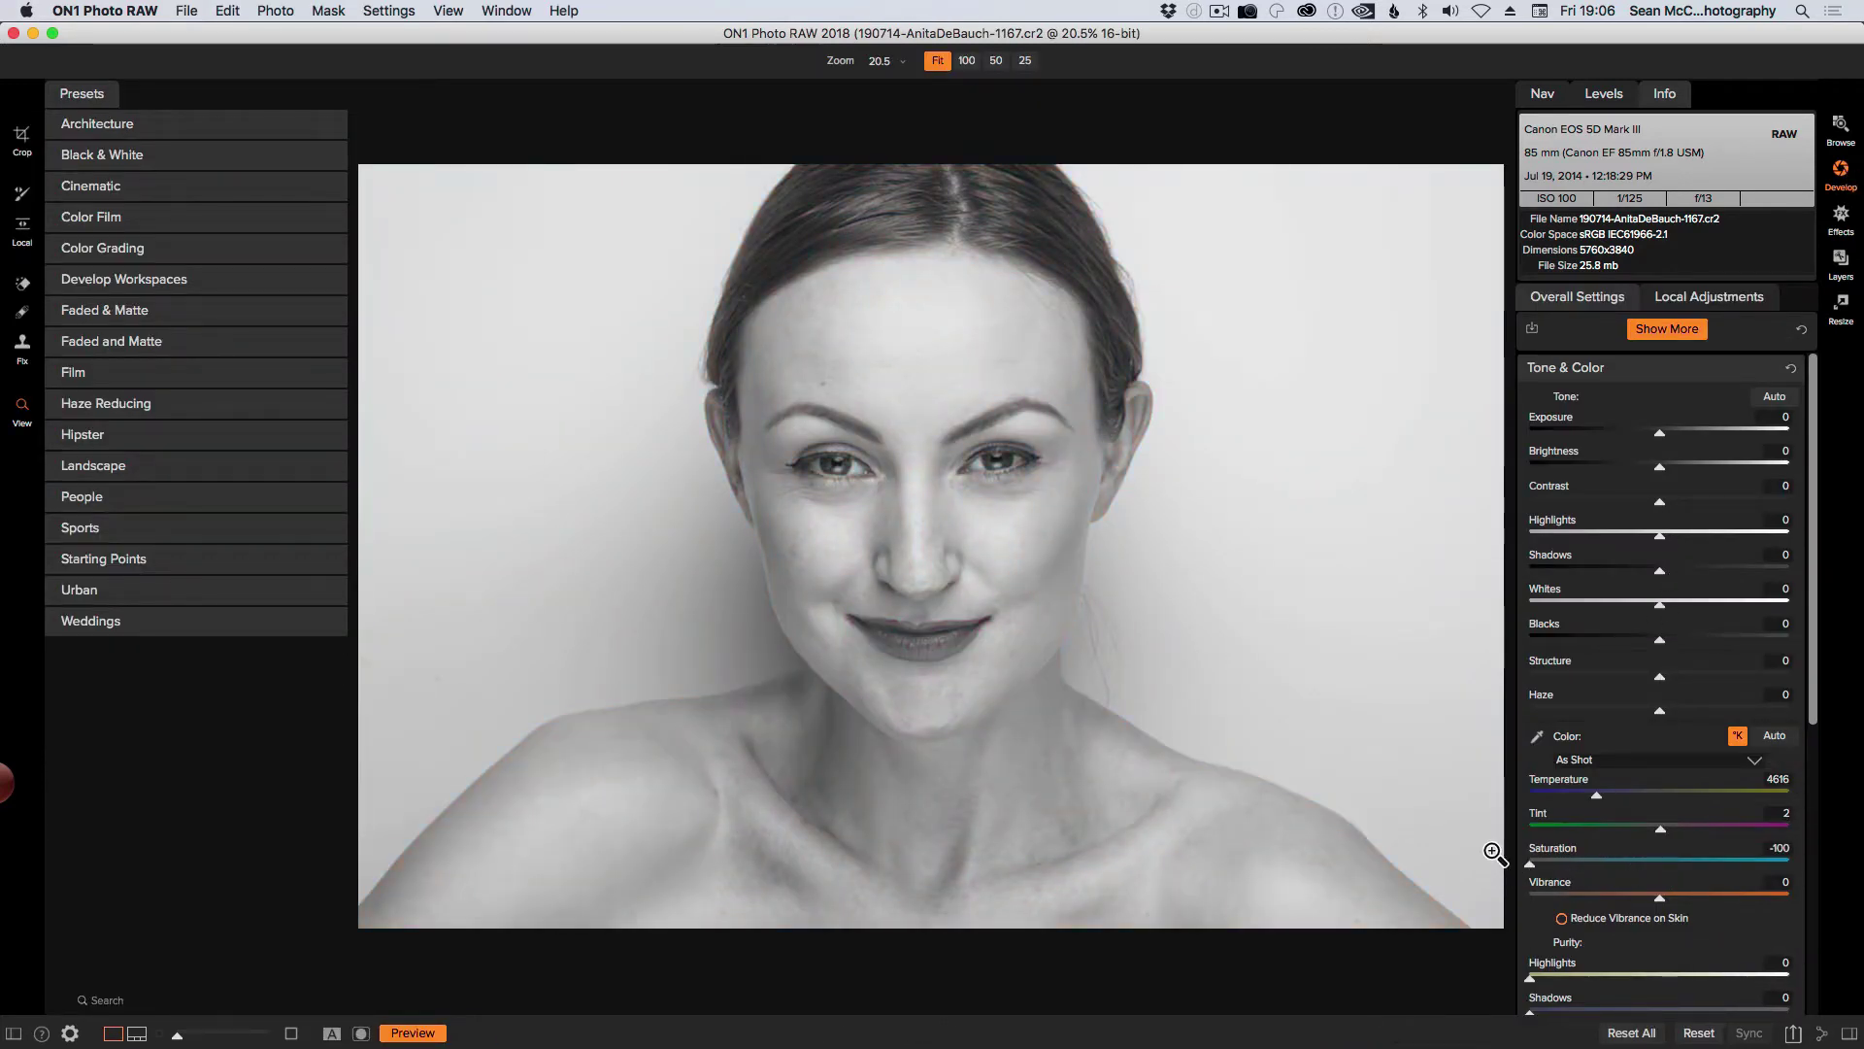
pyautogui.moveTo(1661, 507); pyautogui.dragTo(1699, 506)
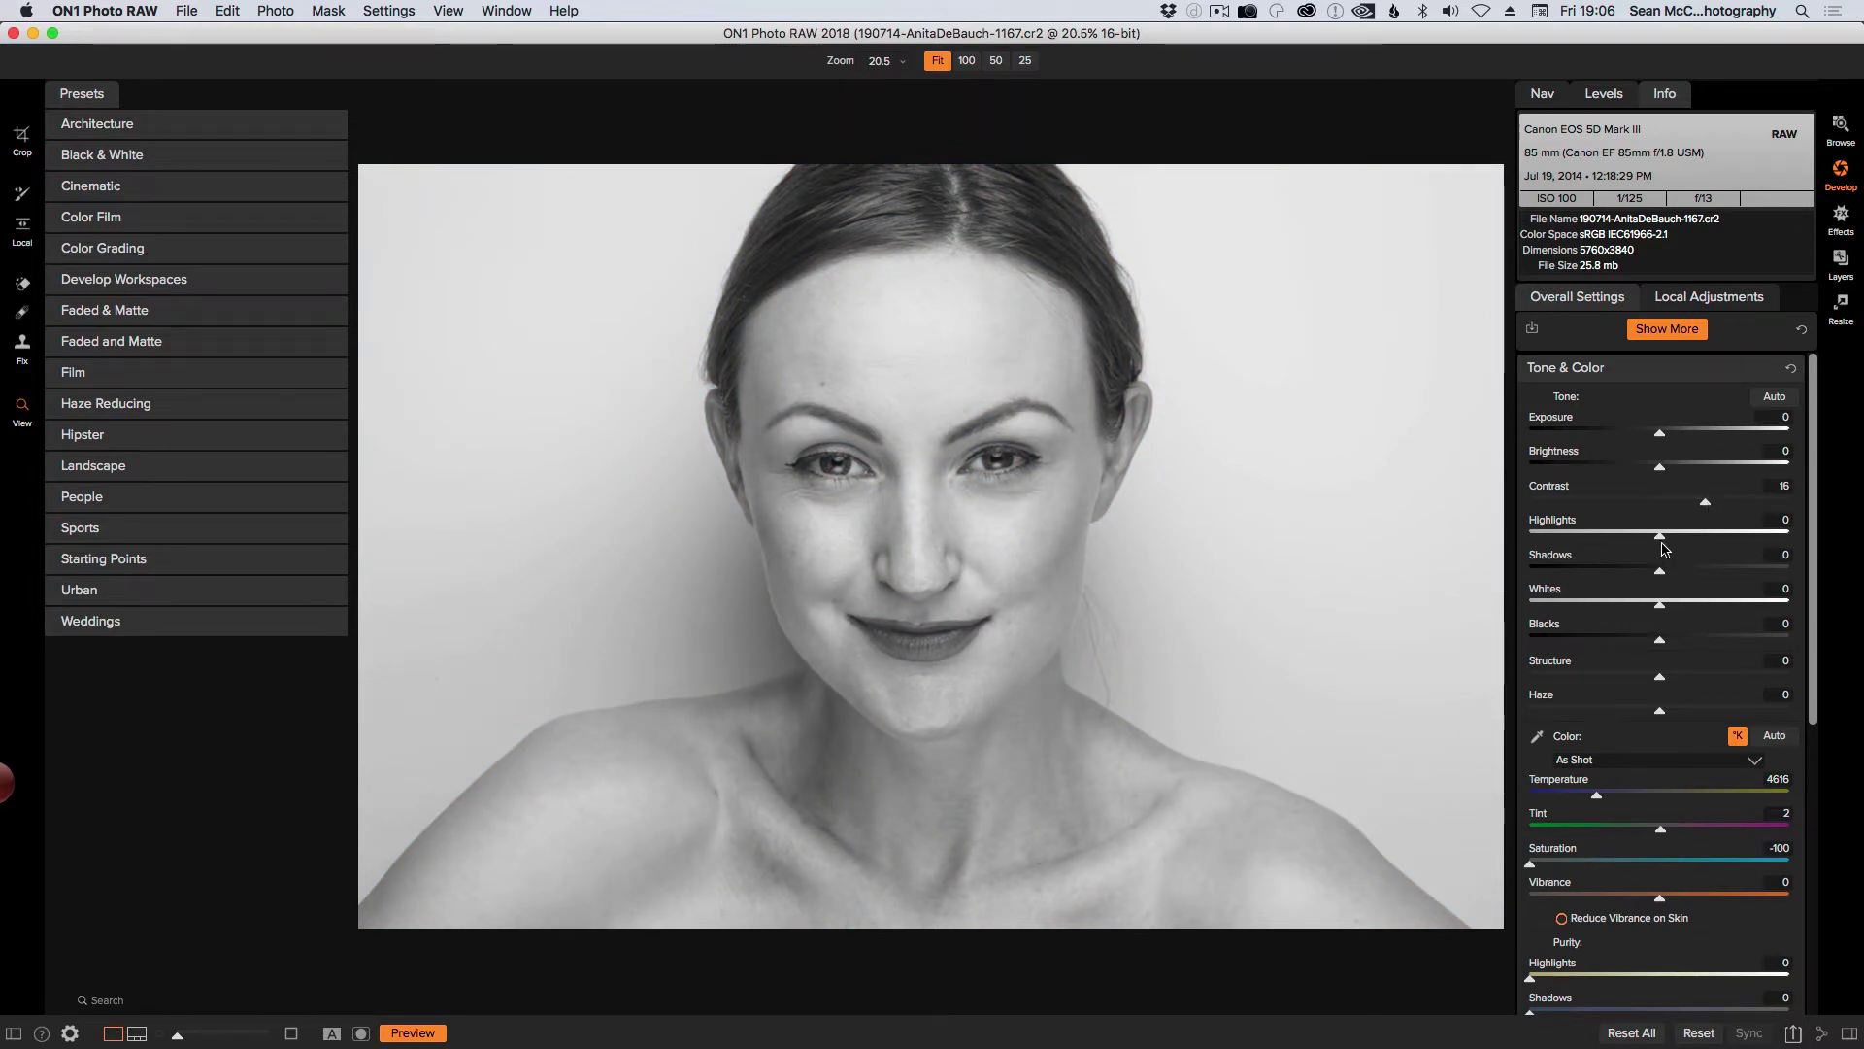
# - Brighten the black-and-white portrait with Exposure 0.5 and Highlights 2, and reduce its Structure slightly
pyautogui.moveTo(1661, 535); pyautogui.dragTo(1696, 537)
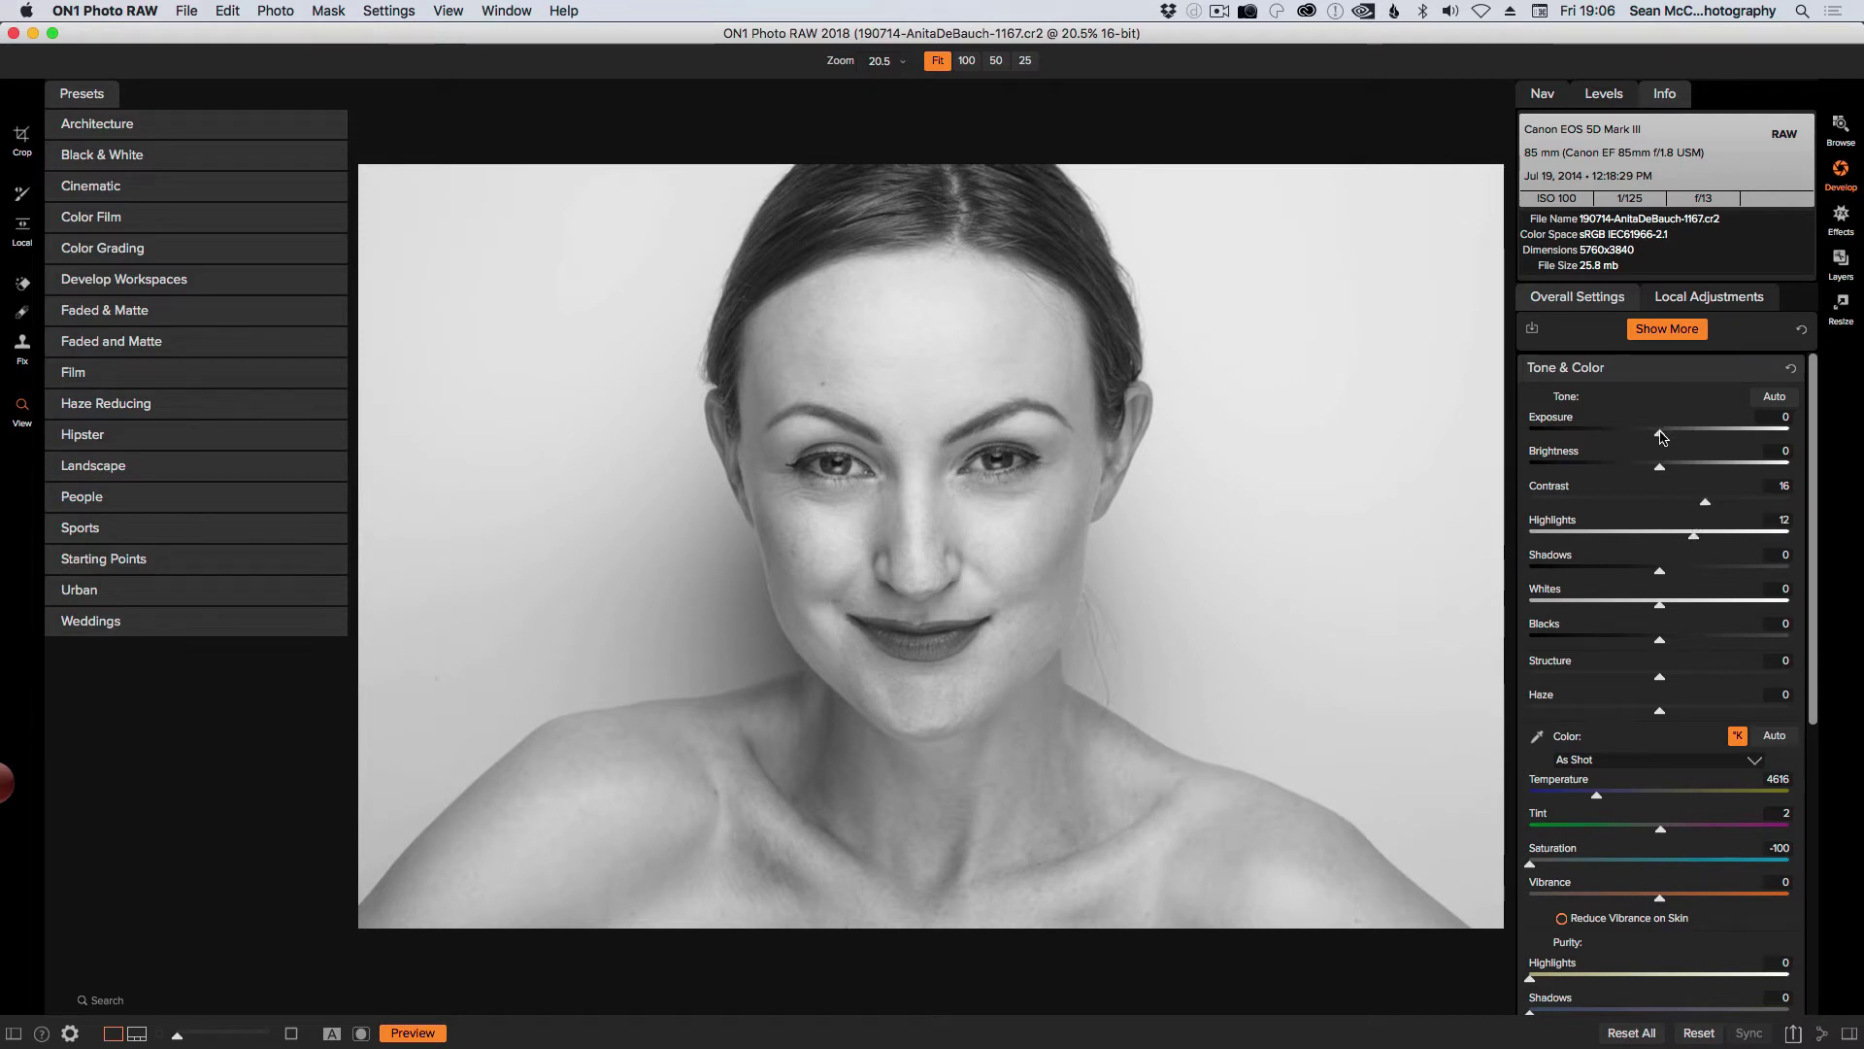
pyautogui.moveTo(1660, 435); pyautogui.dragTo(1674, 438)
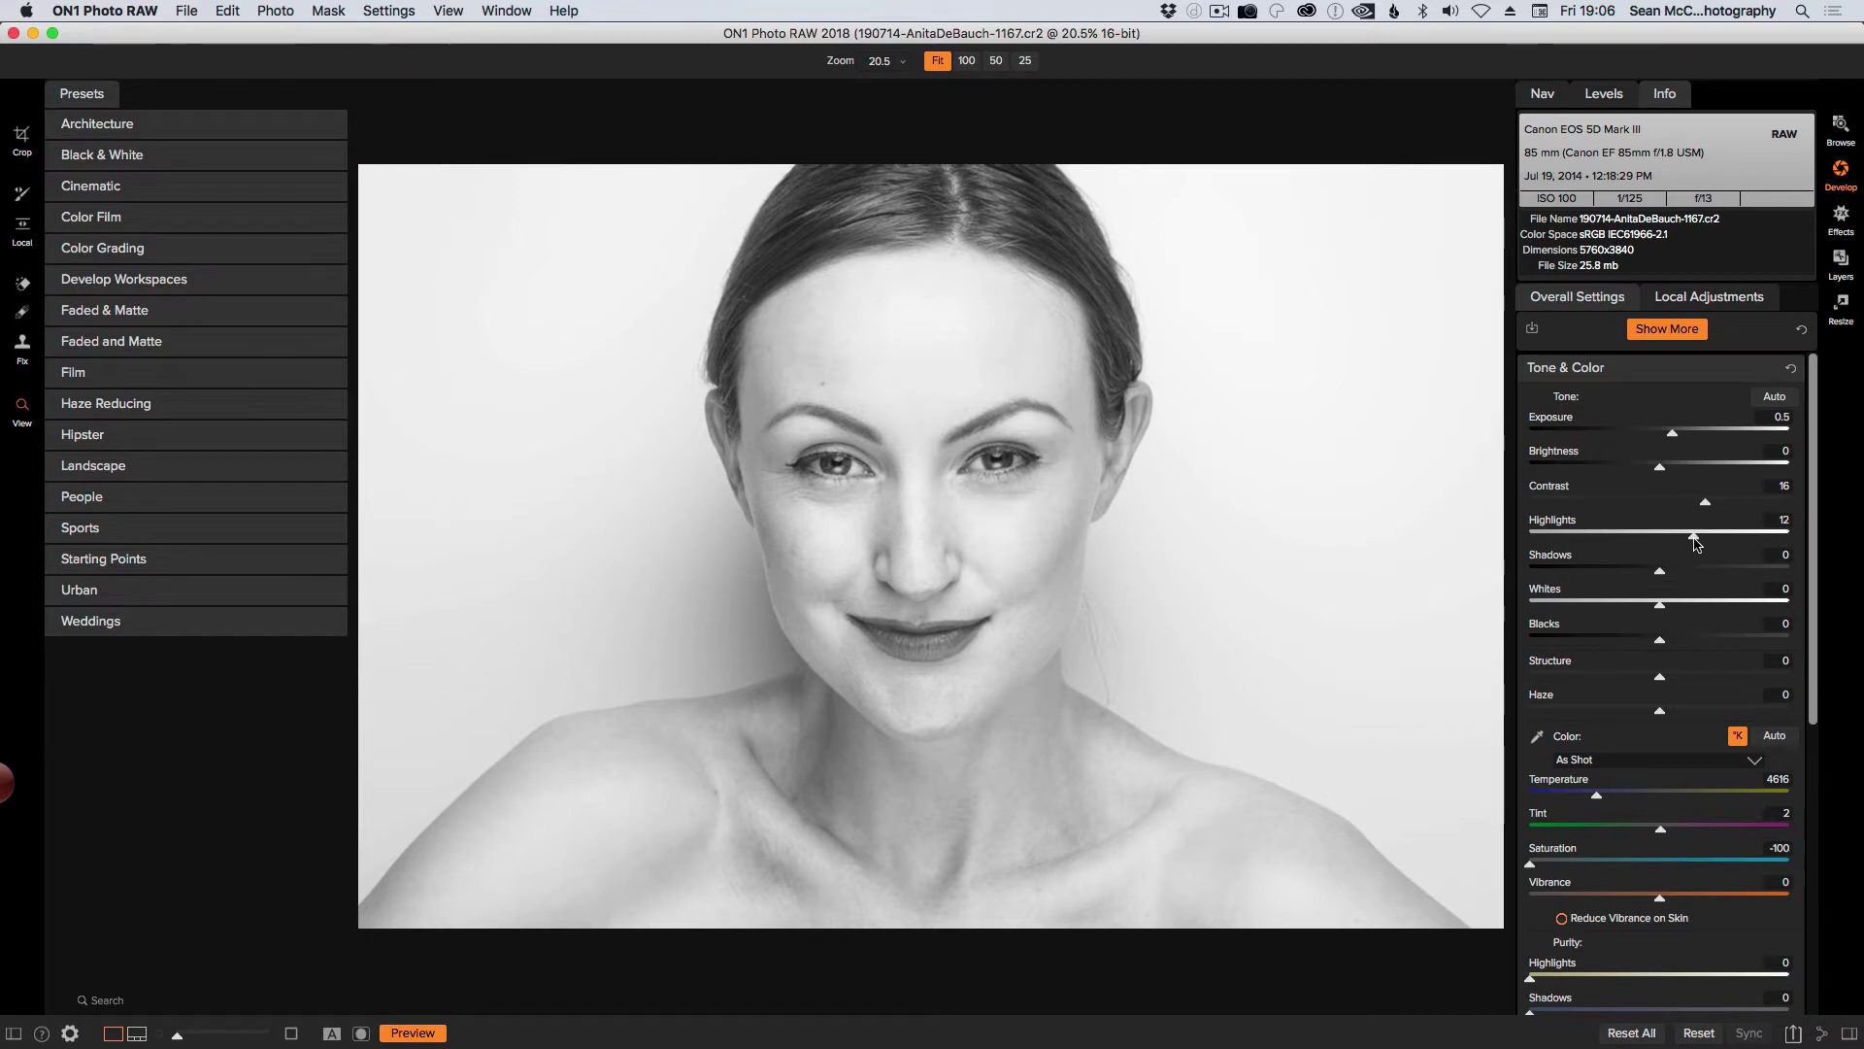
pyautogui.moveTo(1695, 536); pyautogui.dragTo(1664, 537)
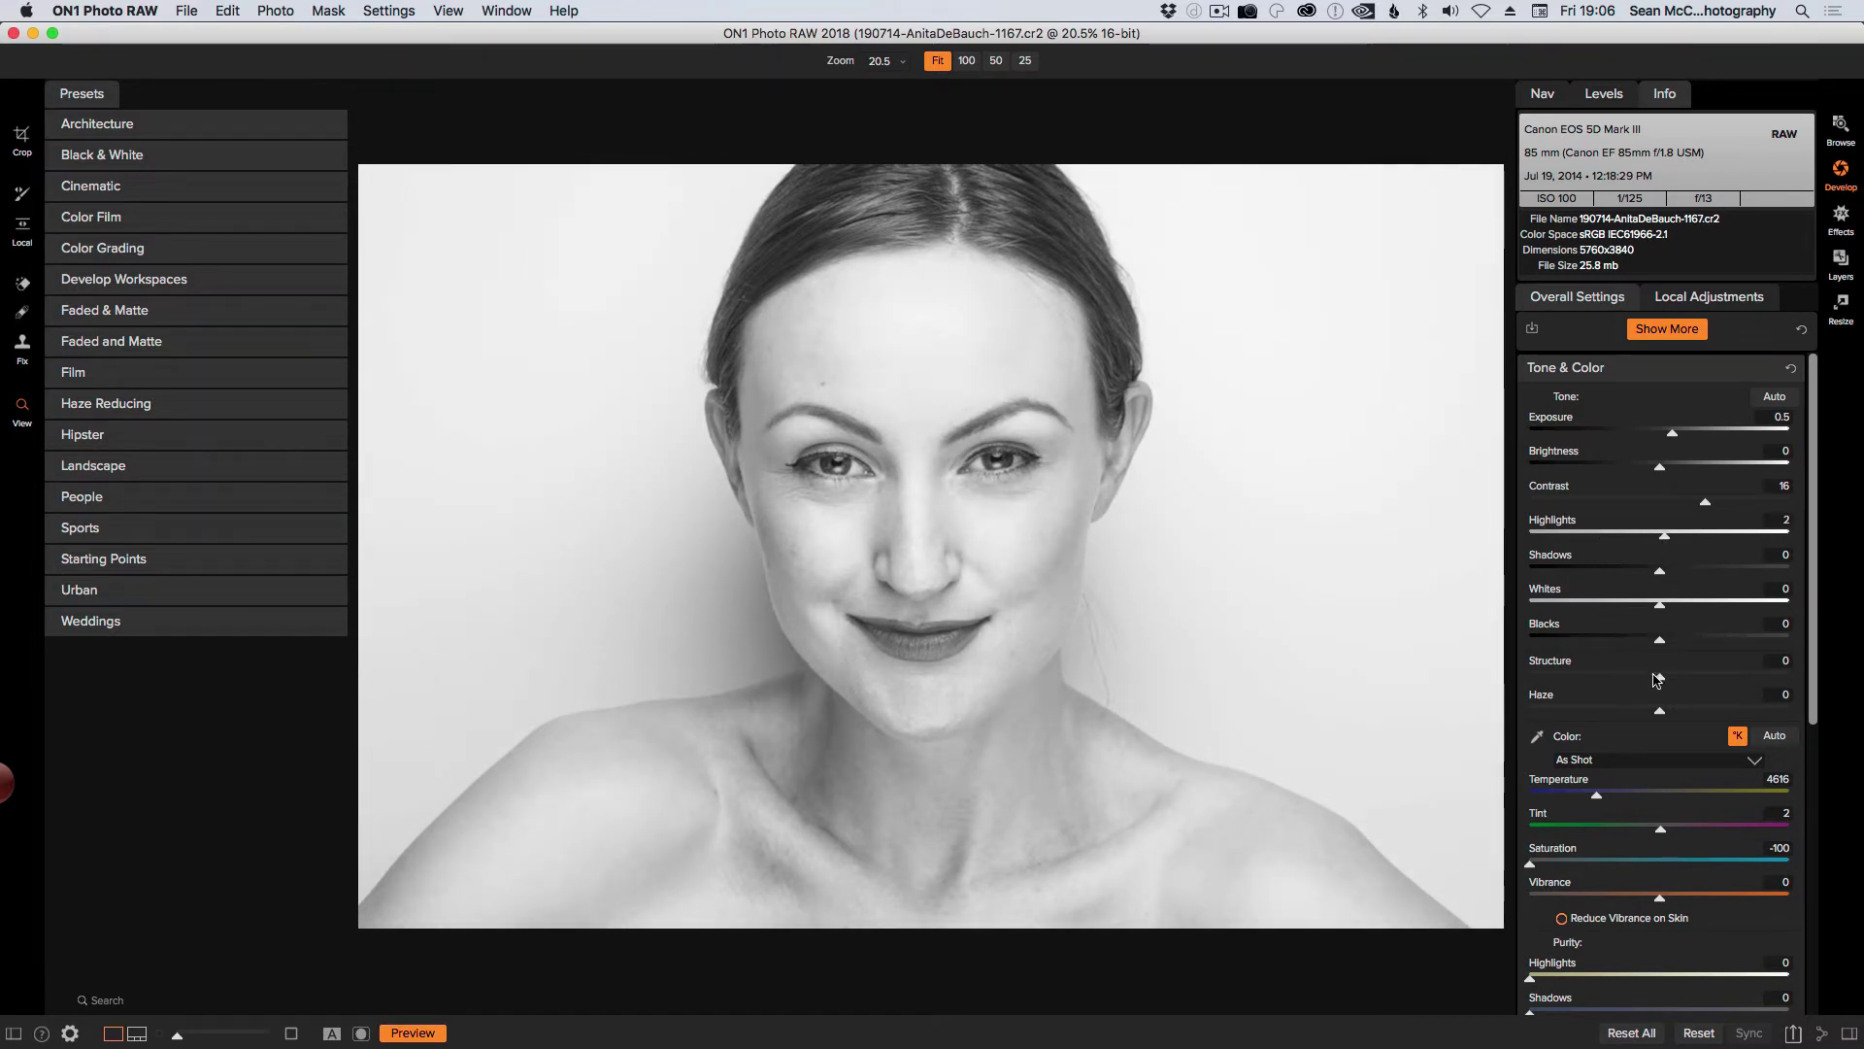
pyautogui.moveTo(1660, 678); pyautogui.dragTo(1650, 683)
# - View the two portrait versions in the Browse thumbnail grid, and review the ON1 Photo RAW 2018 feature list in Safari
pyautogui.click(1838, 129)
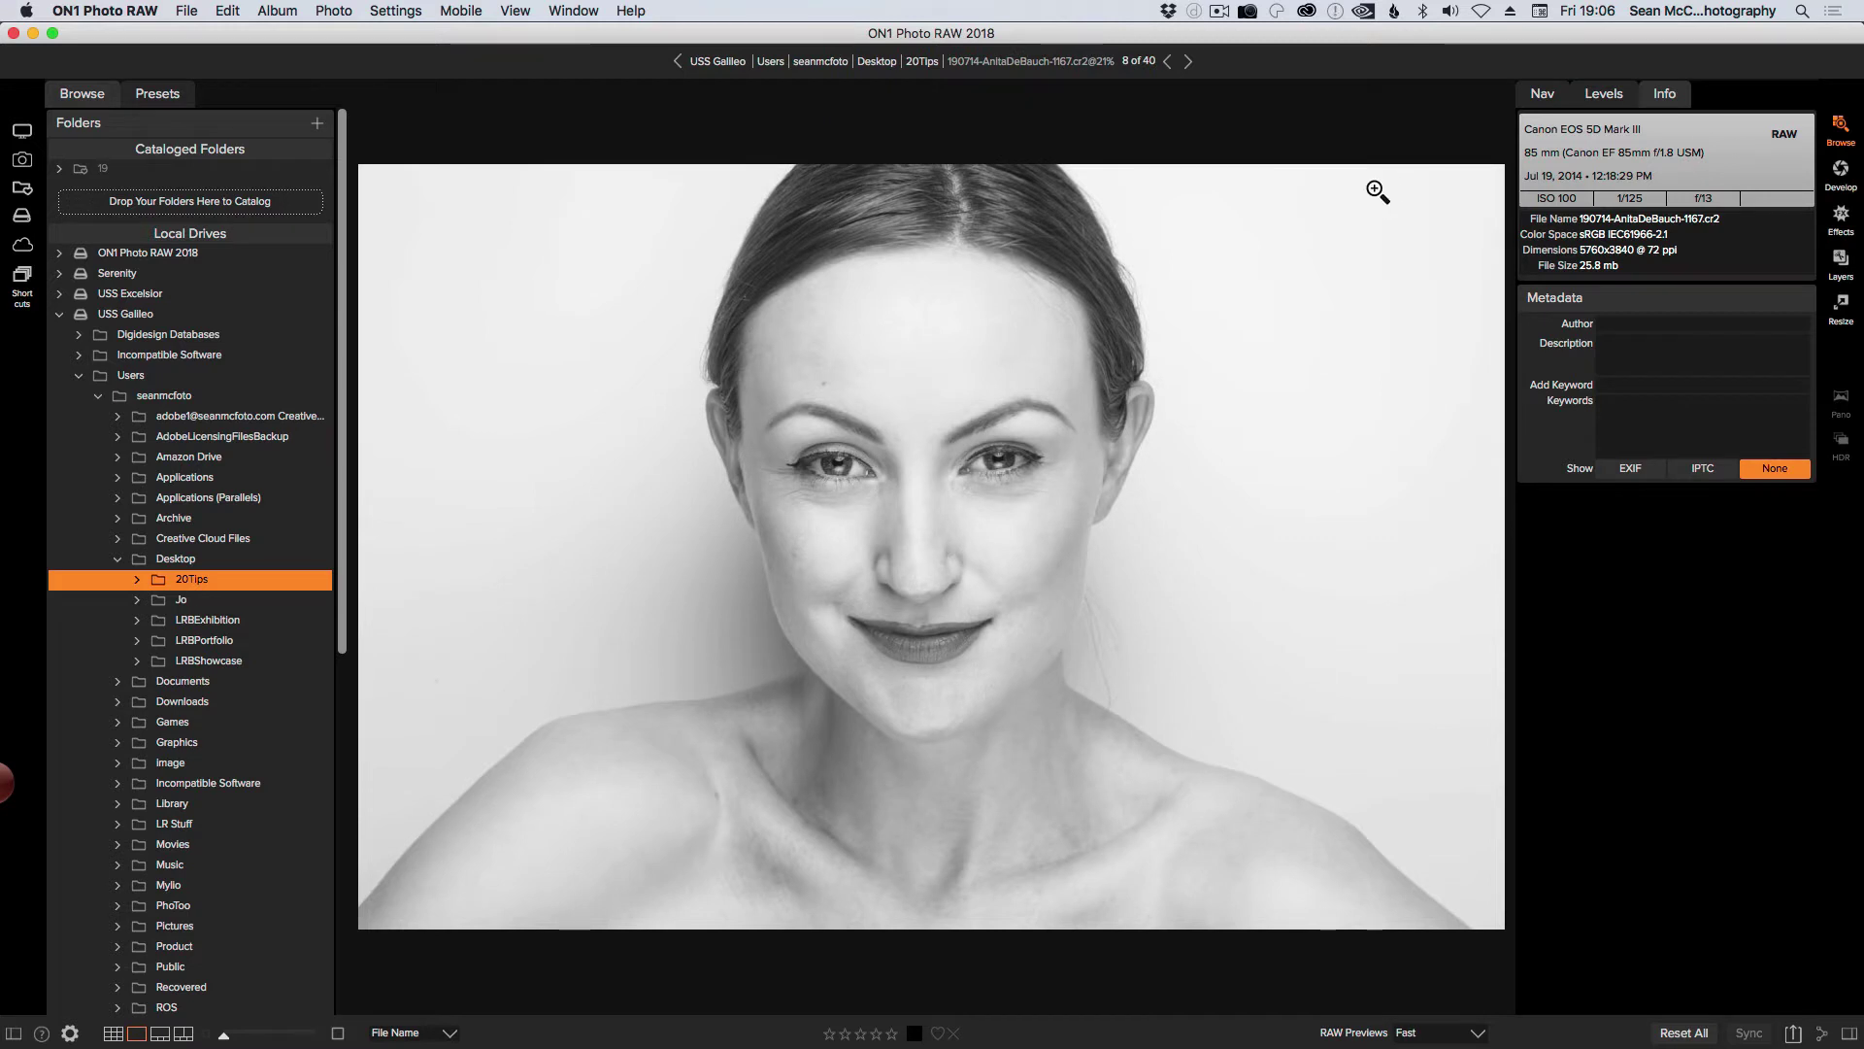
pyautogui.click(922, 63)
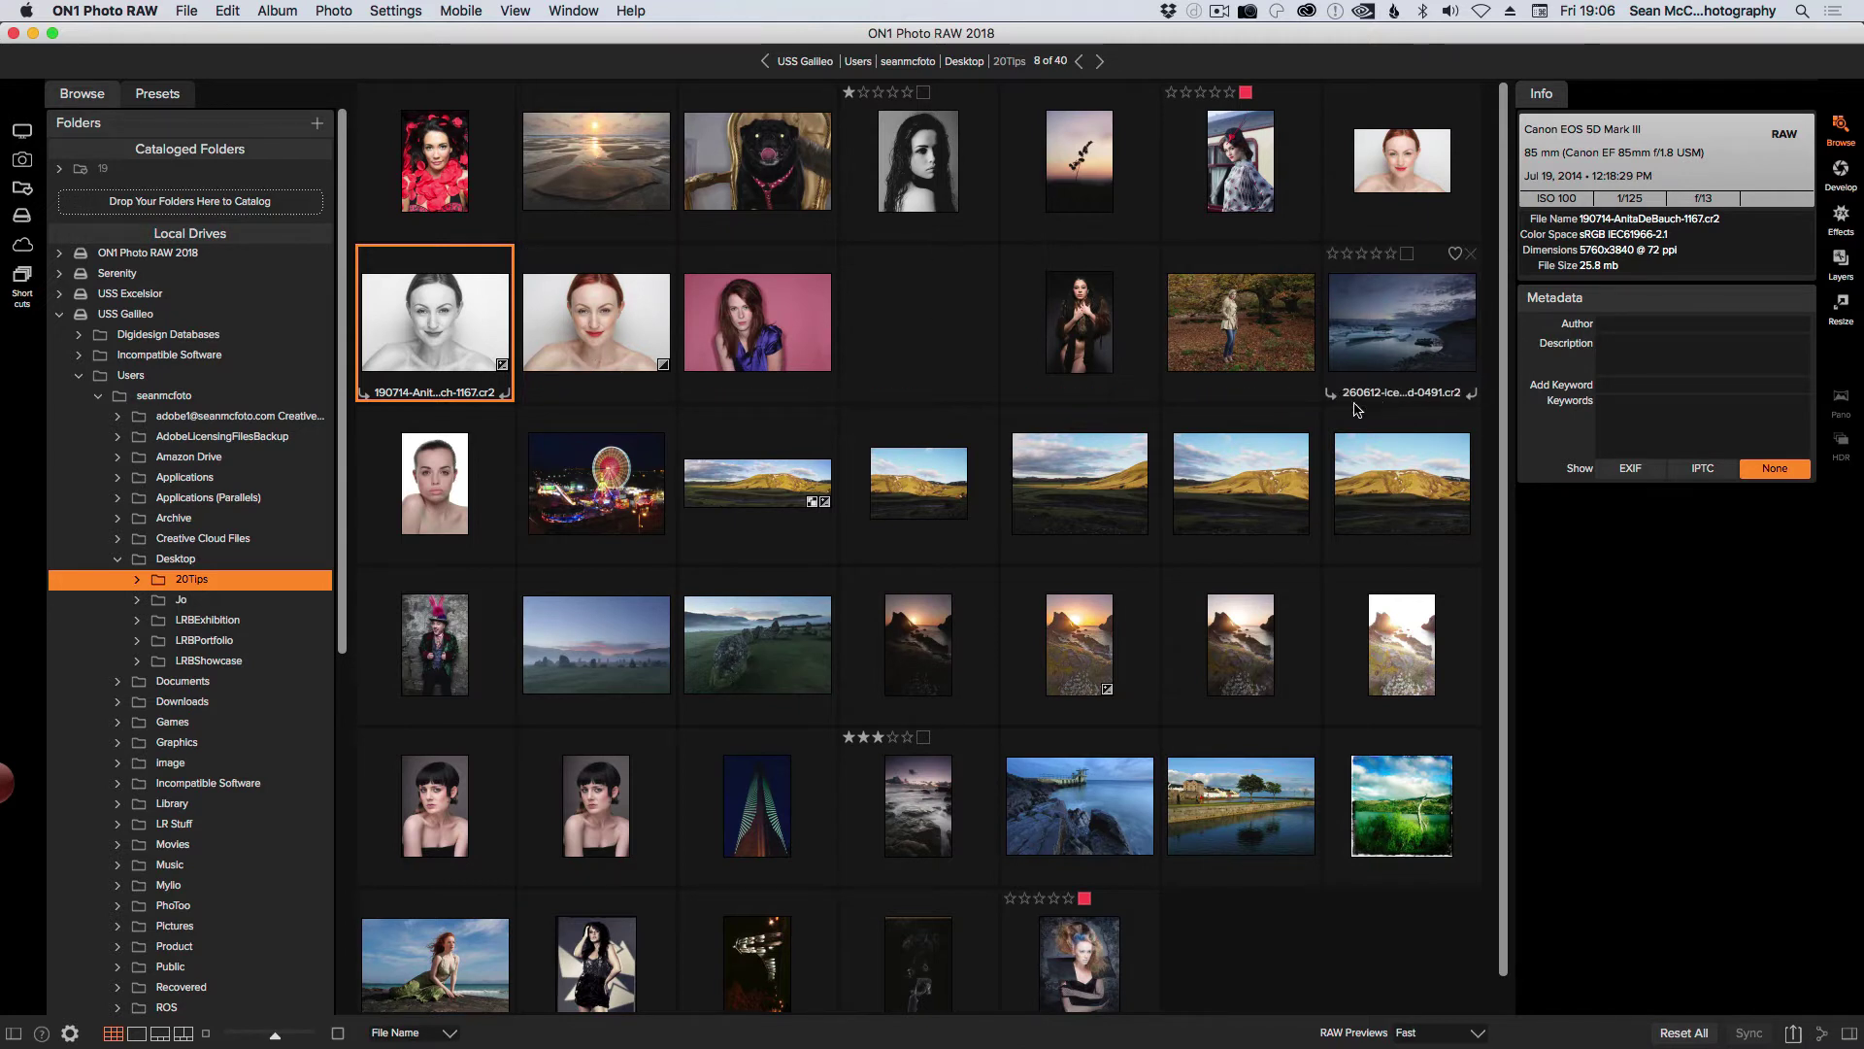
pyautogui.press('super+Tab')
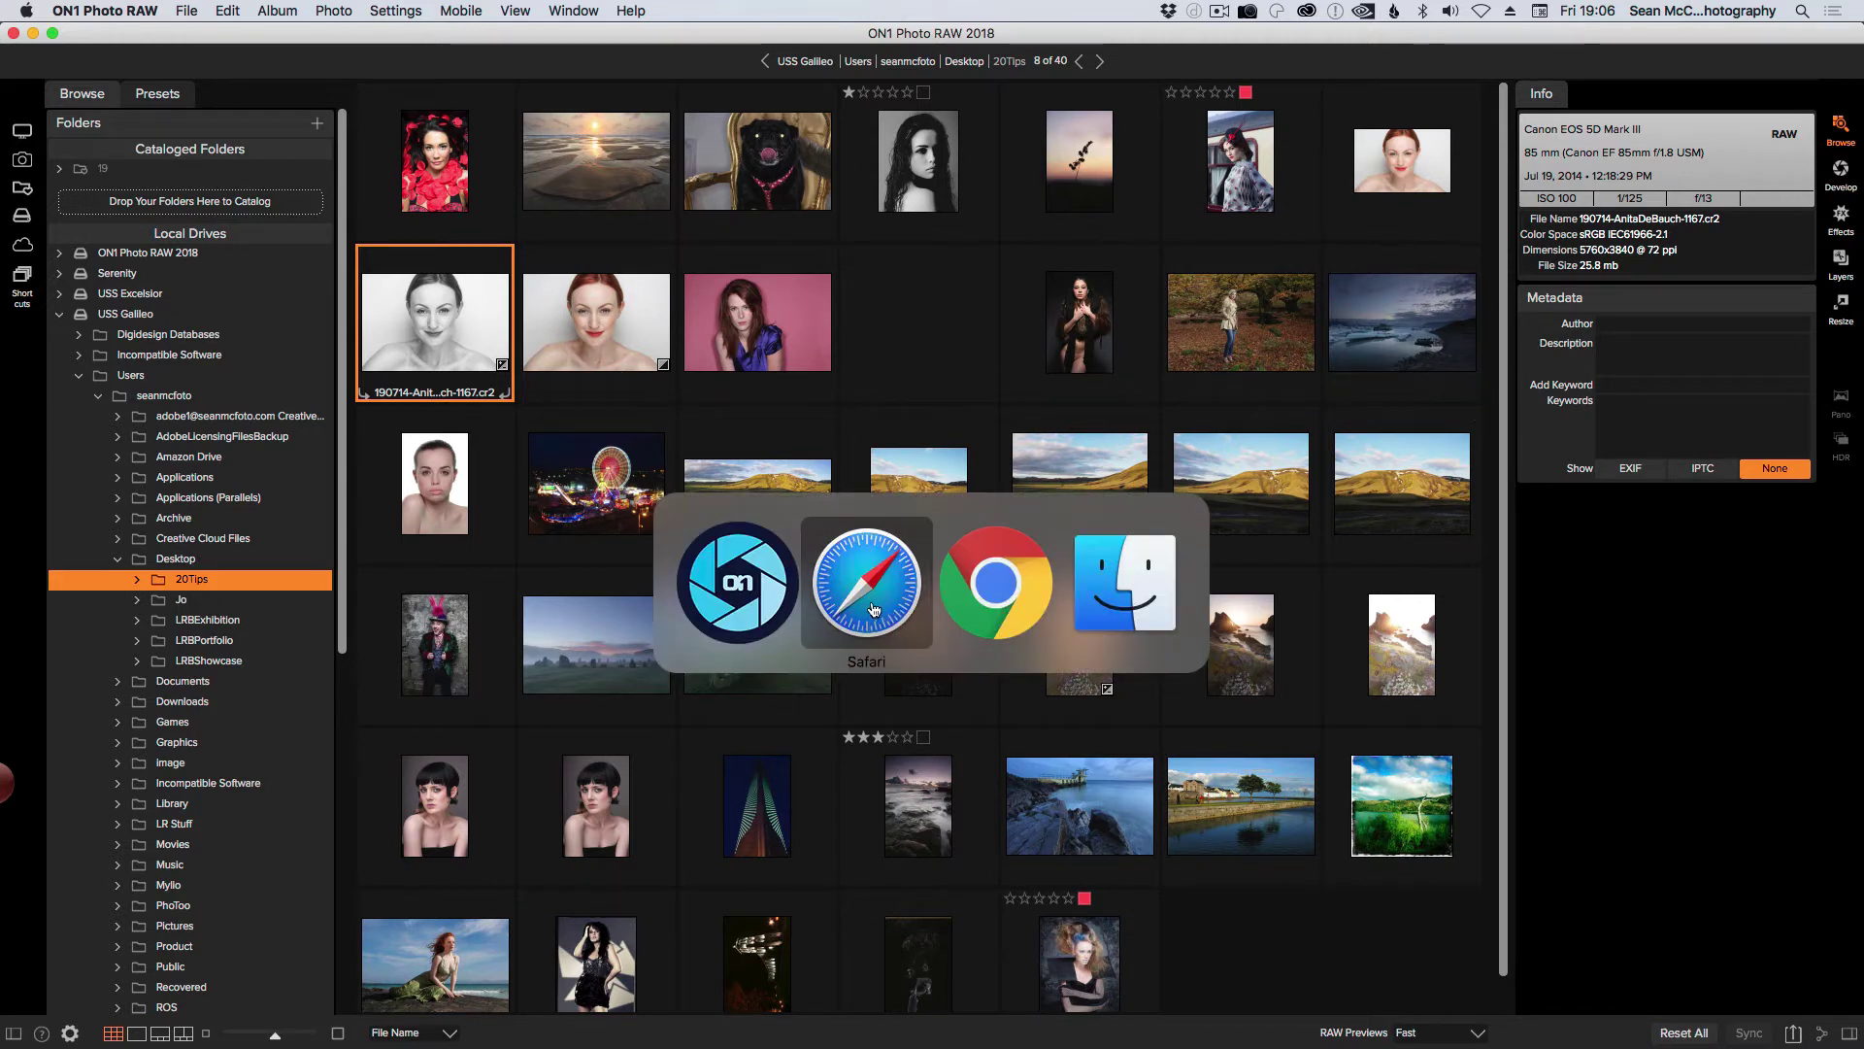
pyautogui.click(874, 609)
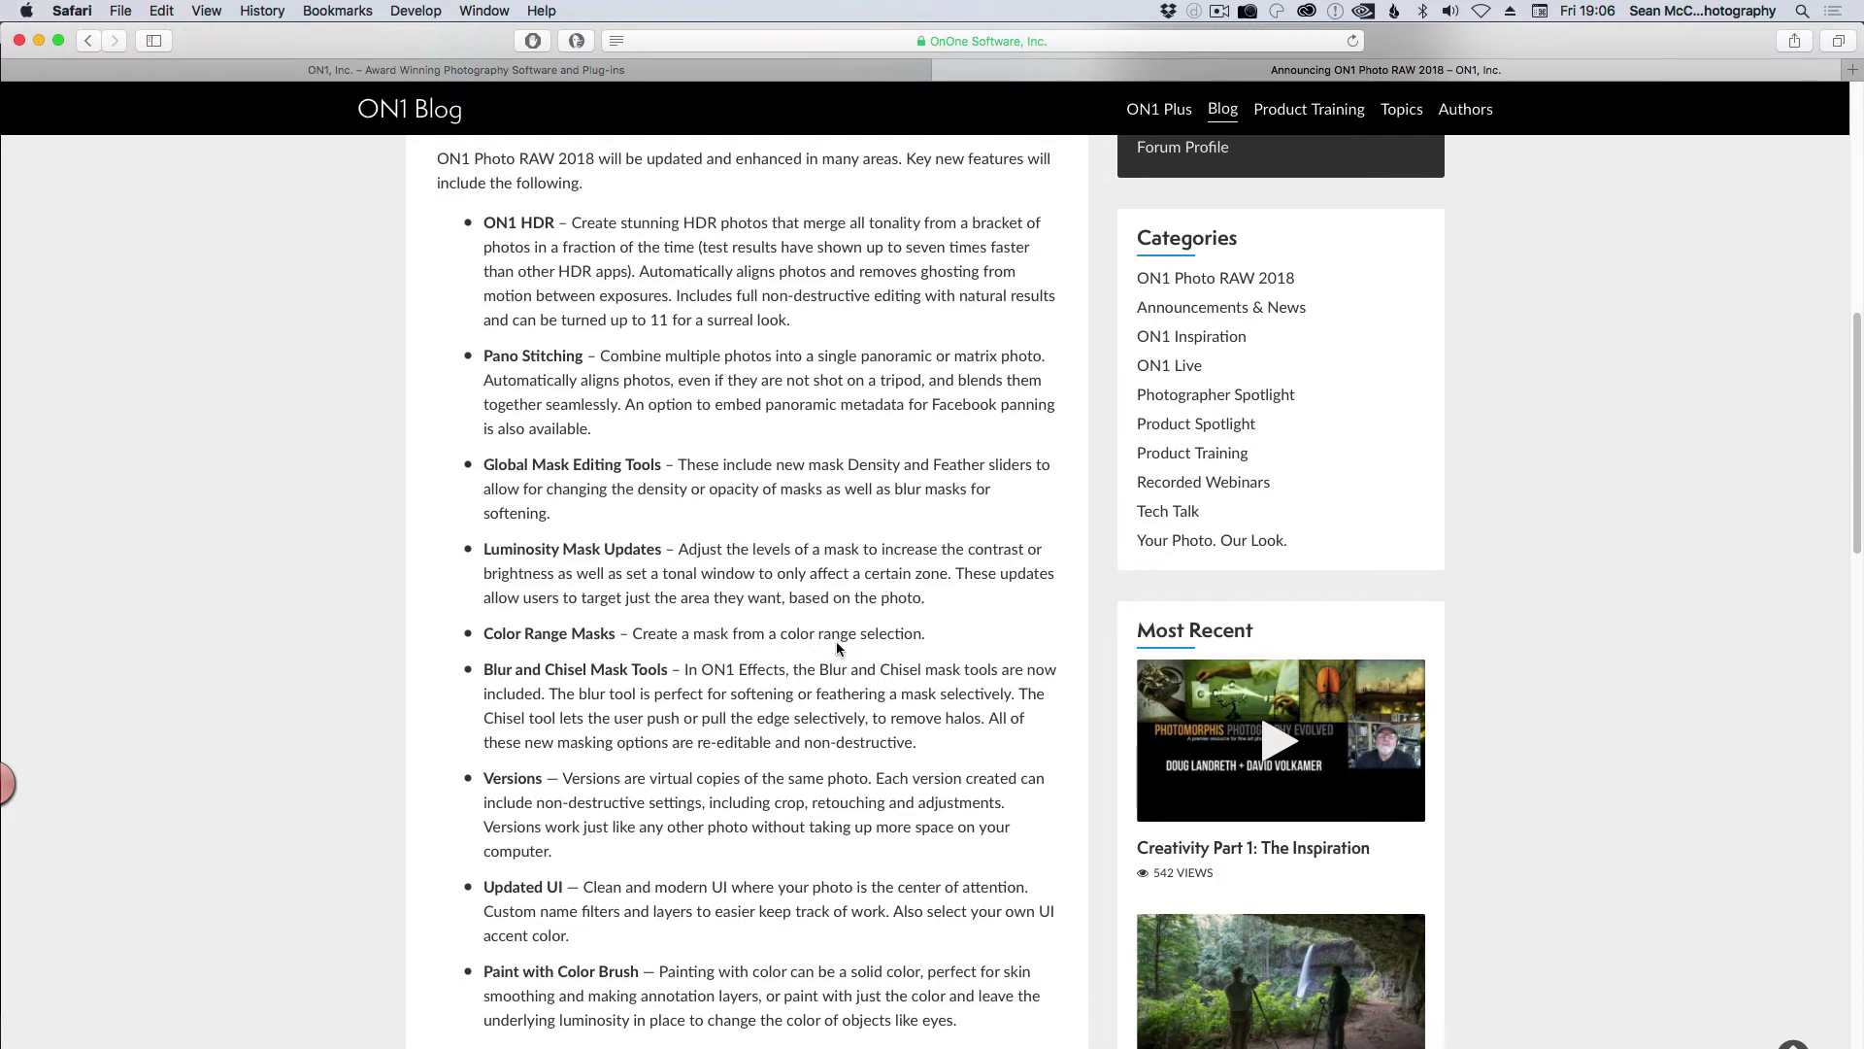
pyautogui.press('super+Tab')
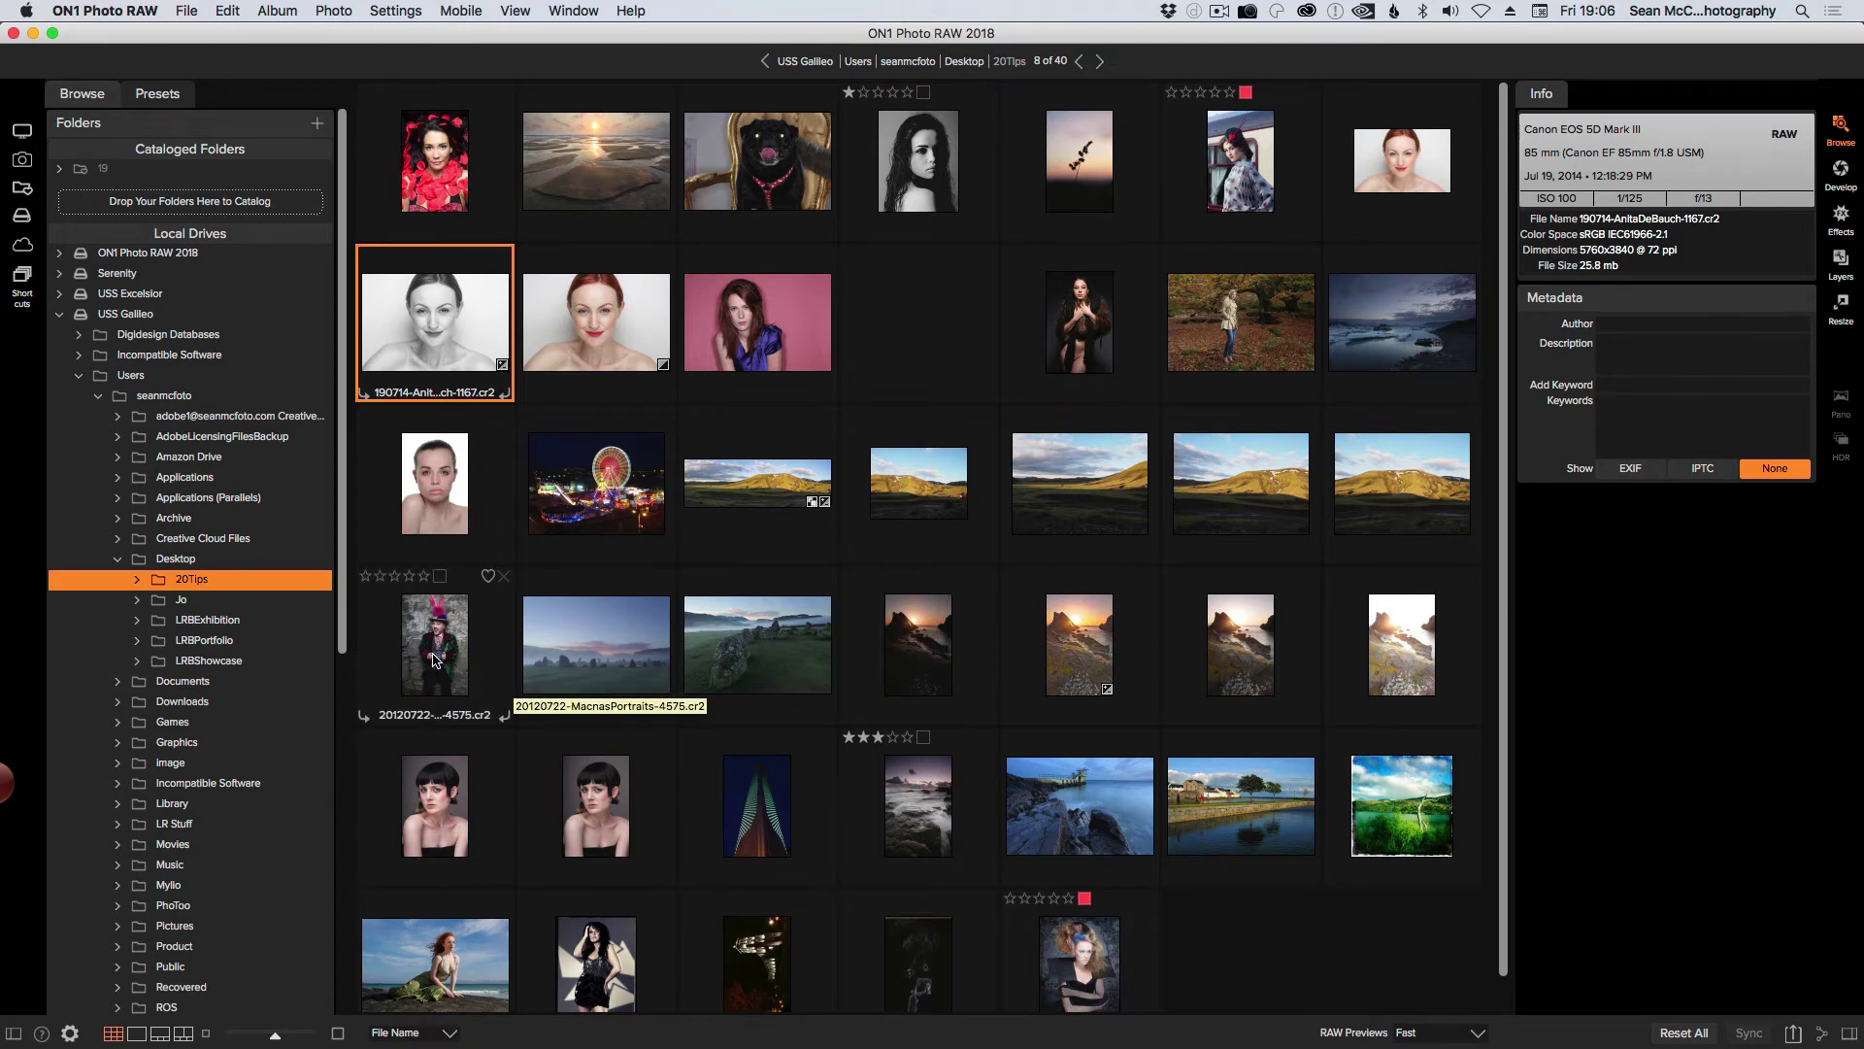
# - Develop the misty stone circle photo 20141104_untitled_9605.cr2 with Contrast 16, Structure 14, Vibrance 30 and Saturation 18
pyautogui.doubleClick(594, 662)
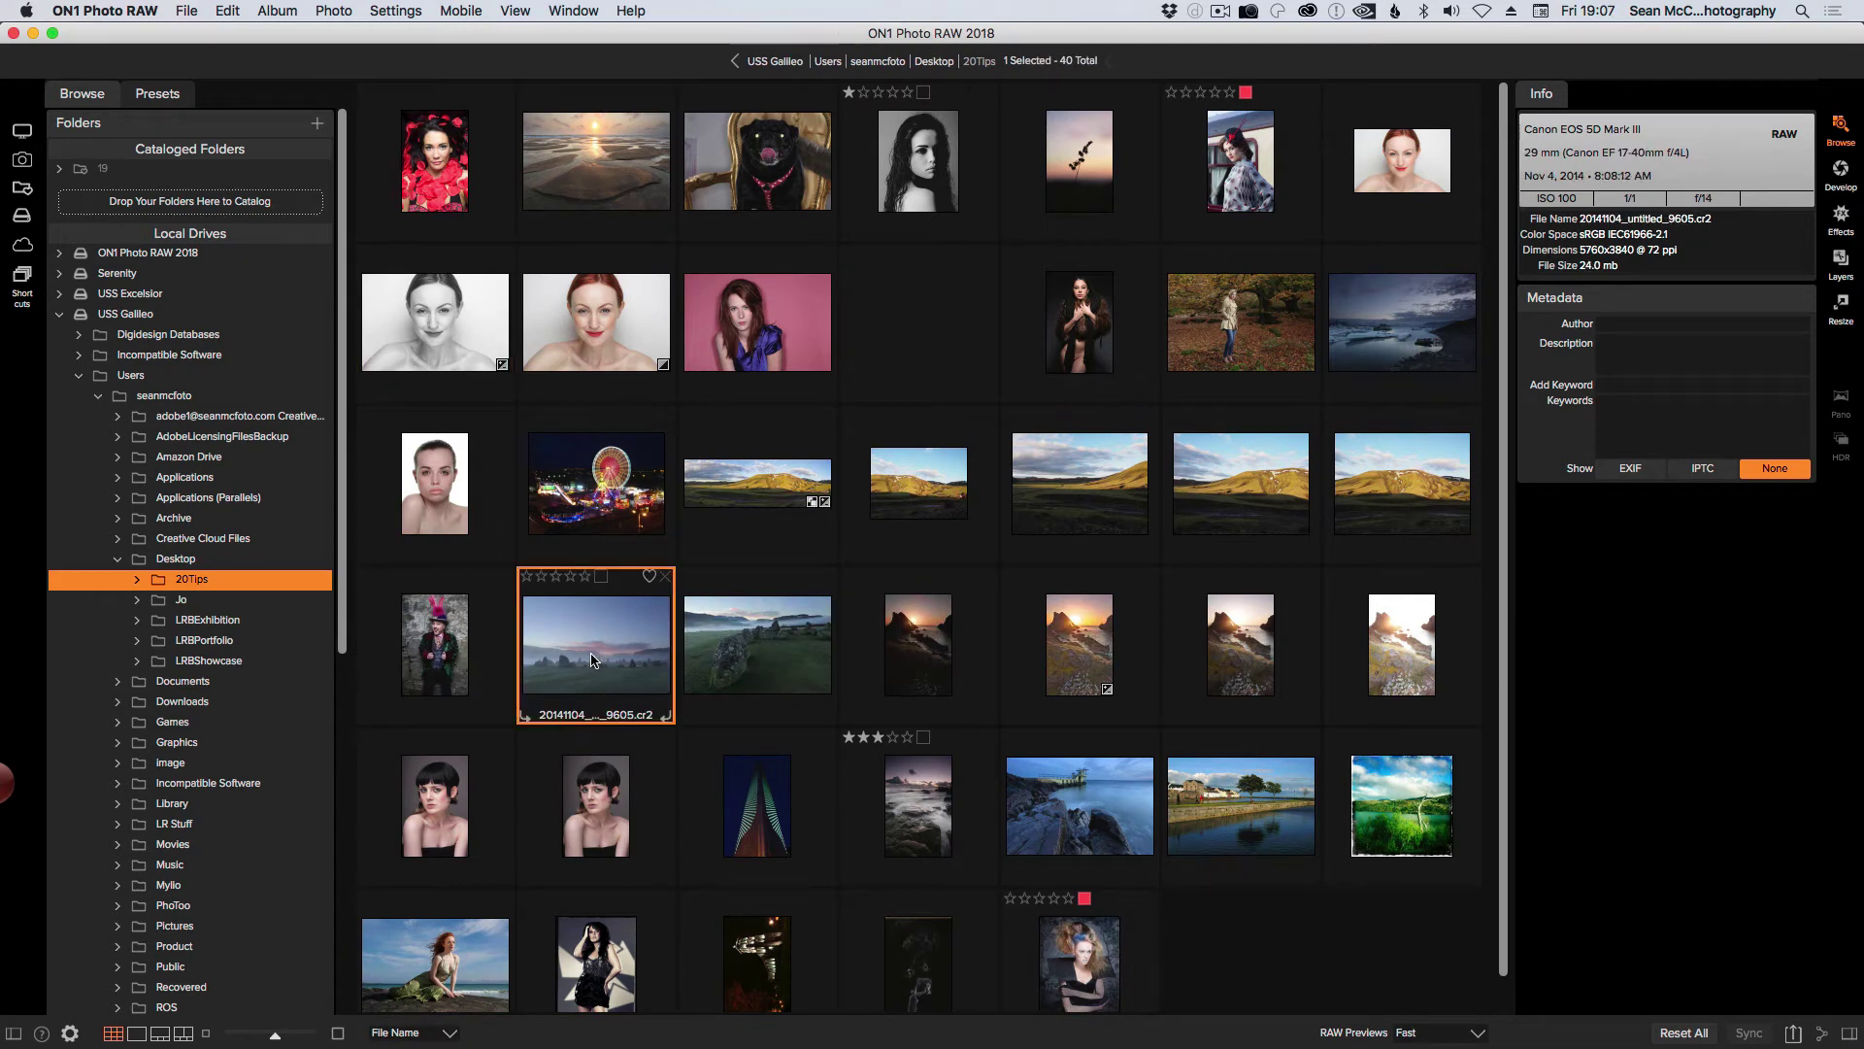
pyautogui.click(1841, 173)
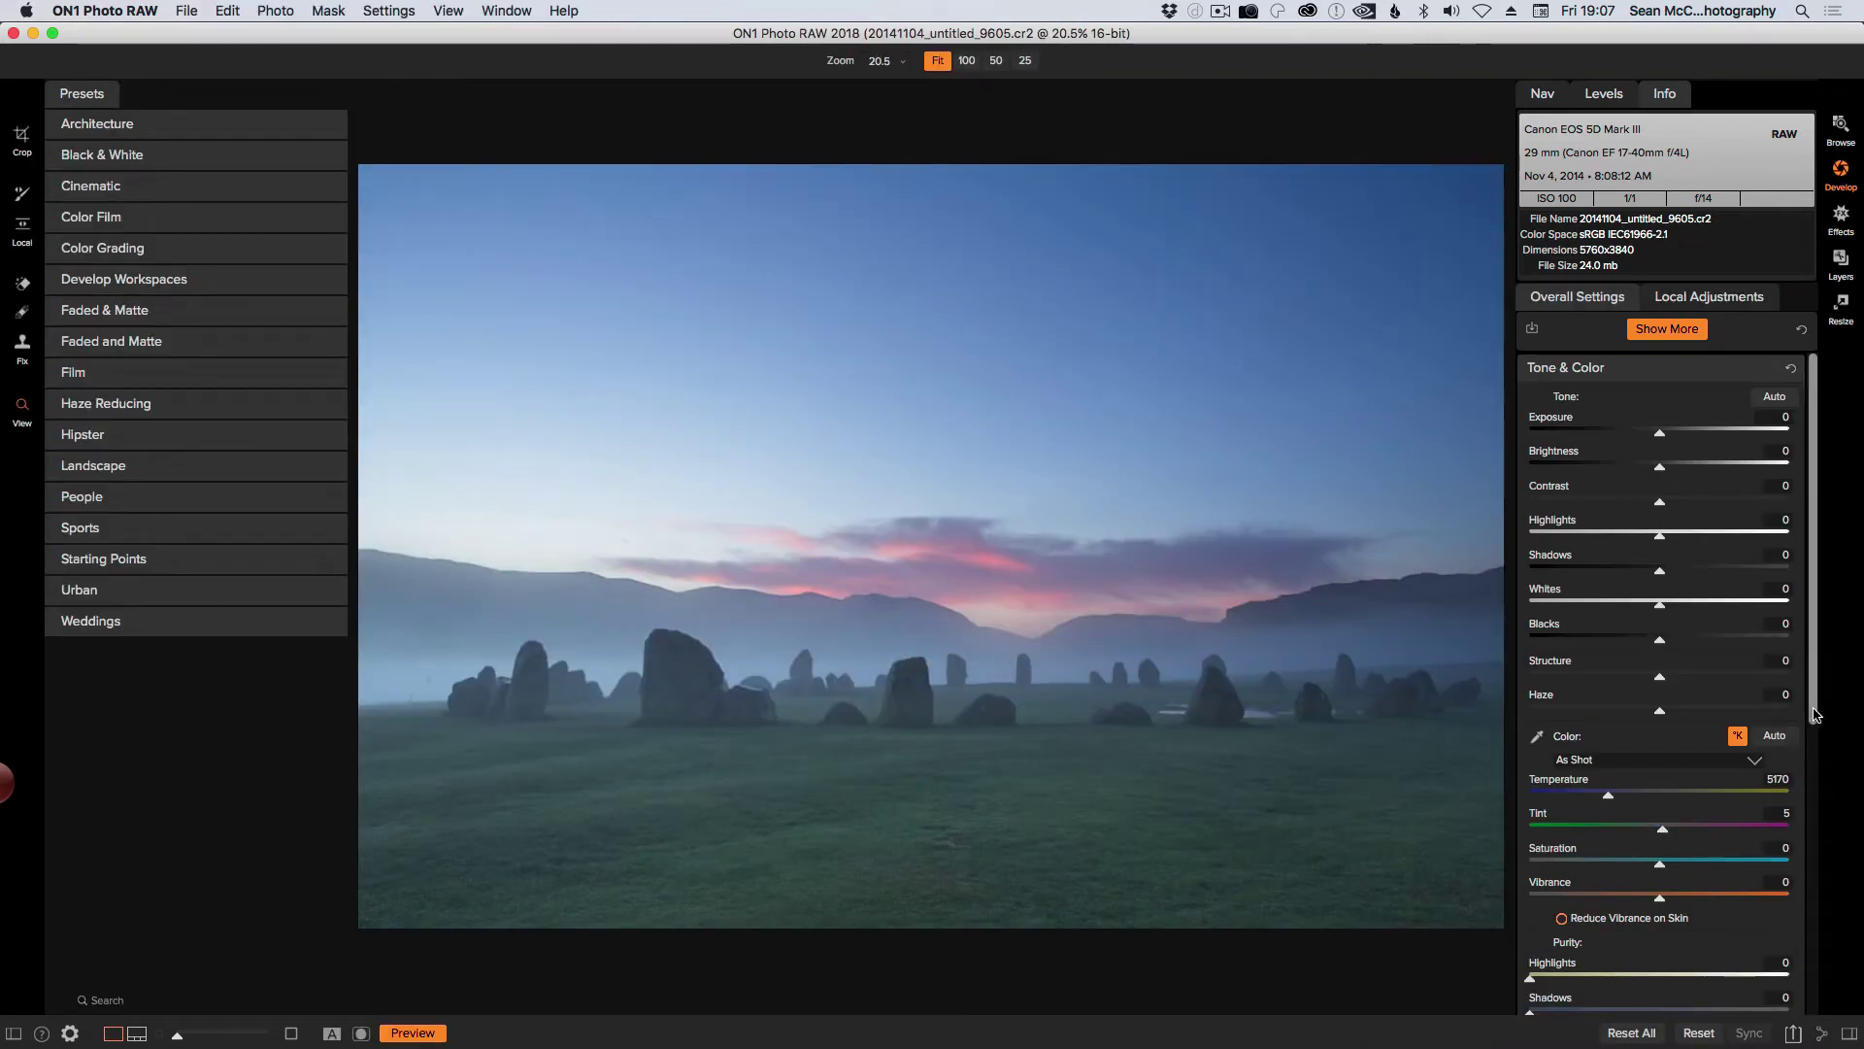
pyautogui.scroll(-3, 1815, 715)
pyautogui.scroll(3, 1815, 715)
pyautogui.moveTo(1660, 503); pyautogui.dragTo(1707, 502)
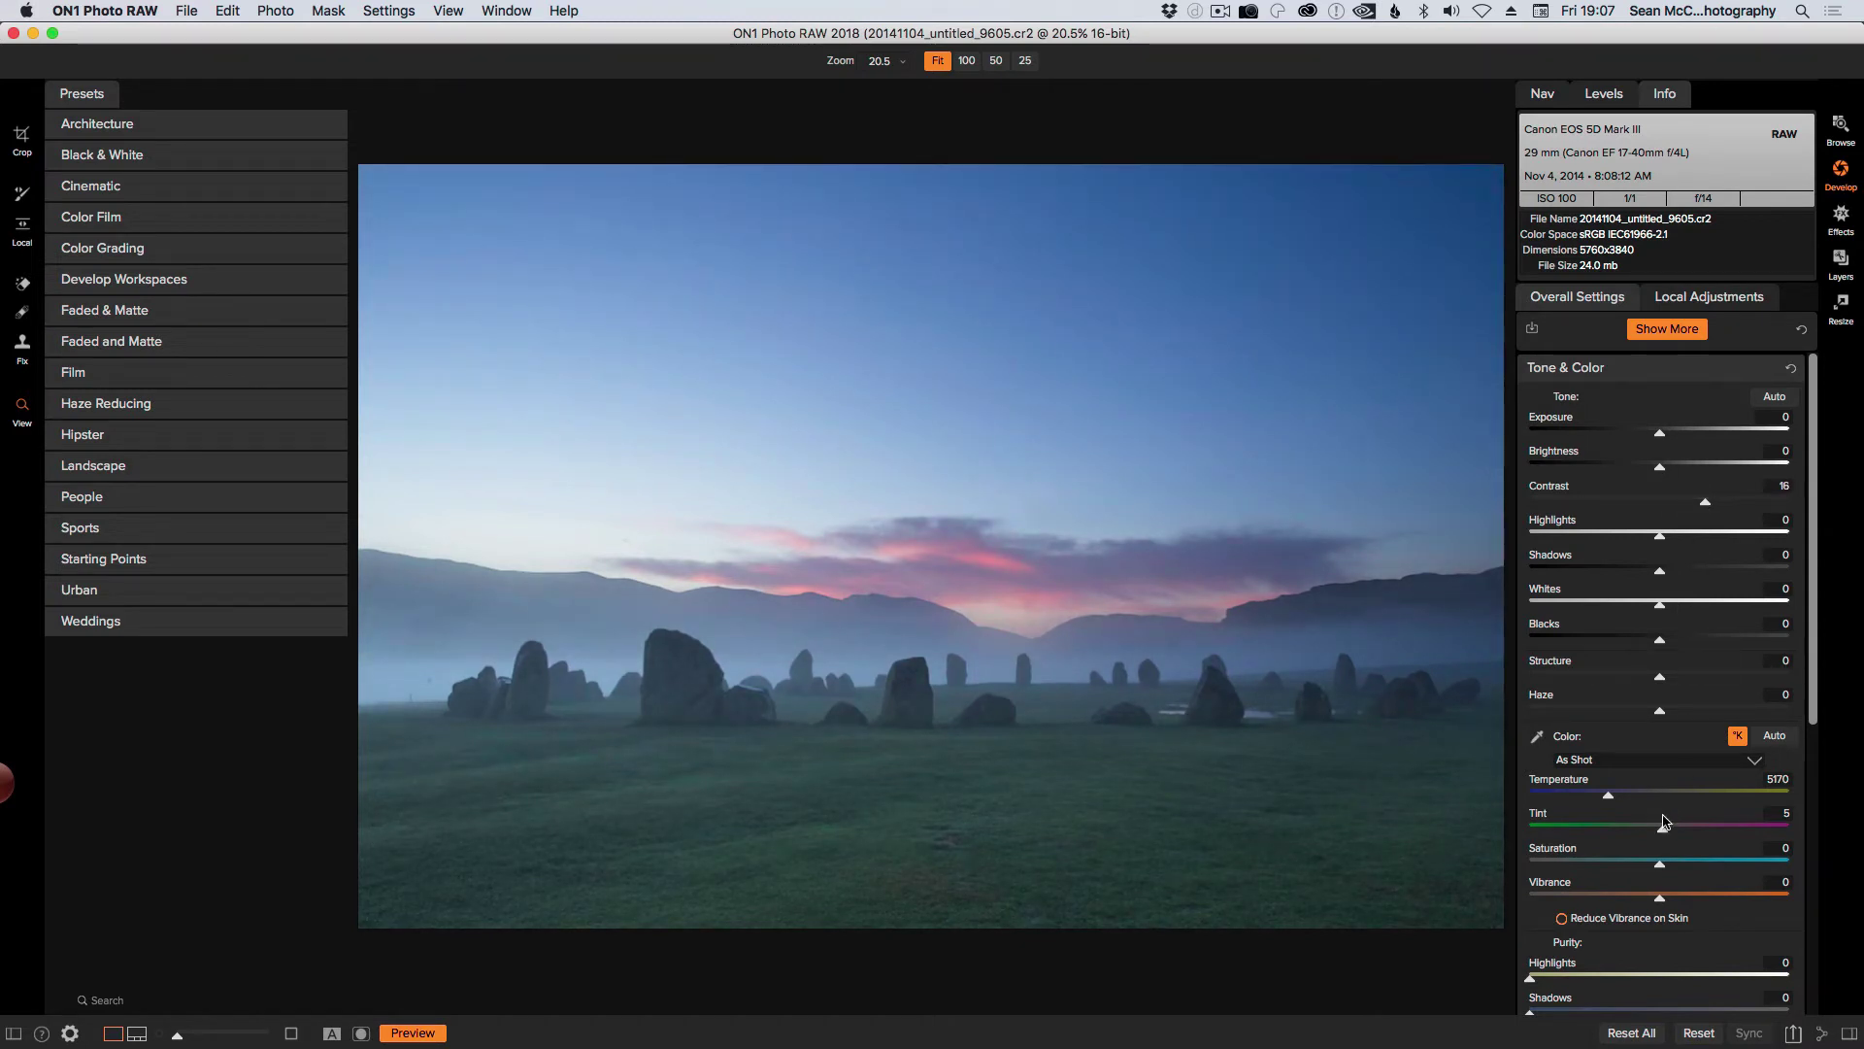
pyautogui.moveTo(1656, 680); pyautogui.dragTo(1693, 679)
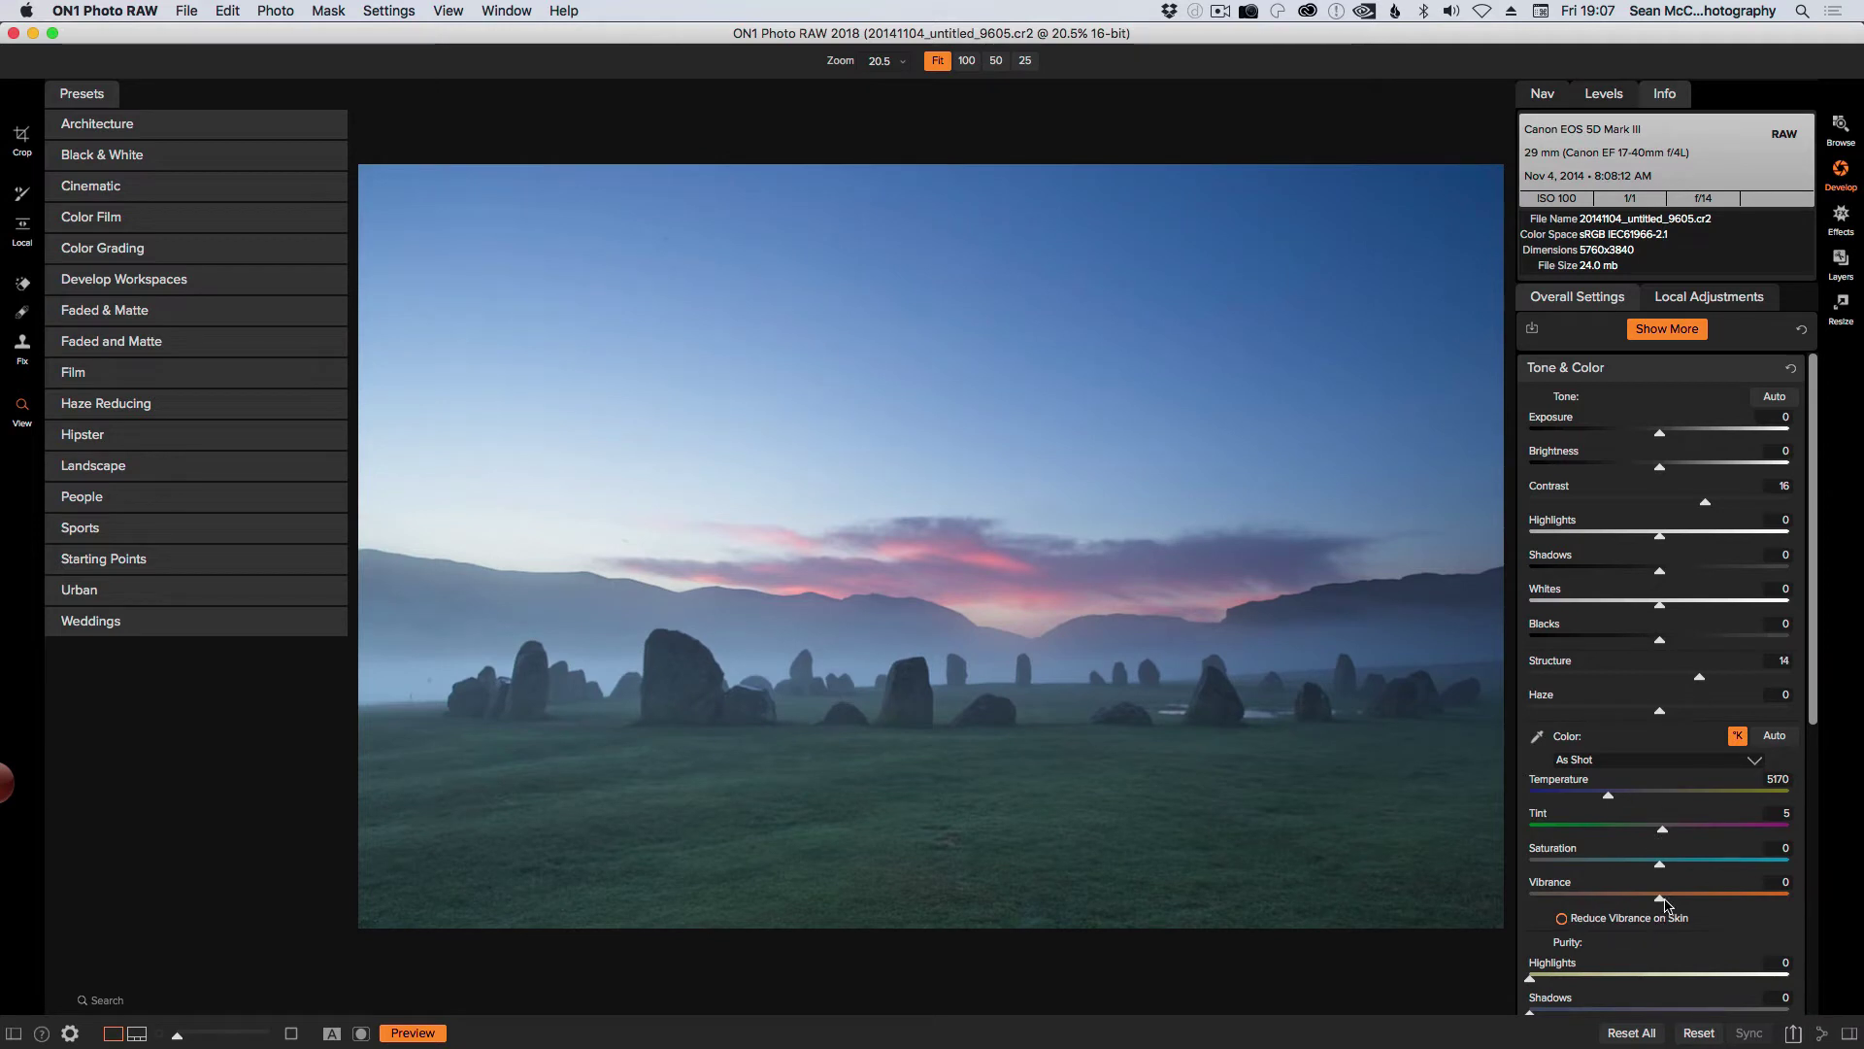
pyautogui.moveTo(1662, 897); pyautogui.dragTo(1712, 863)
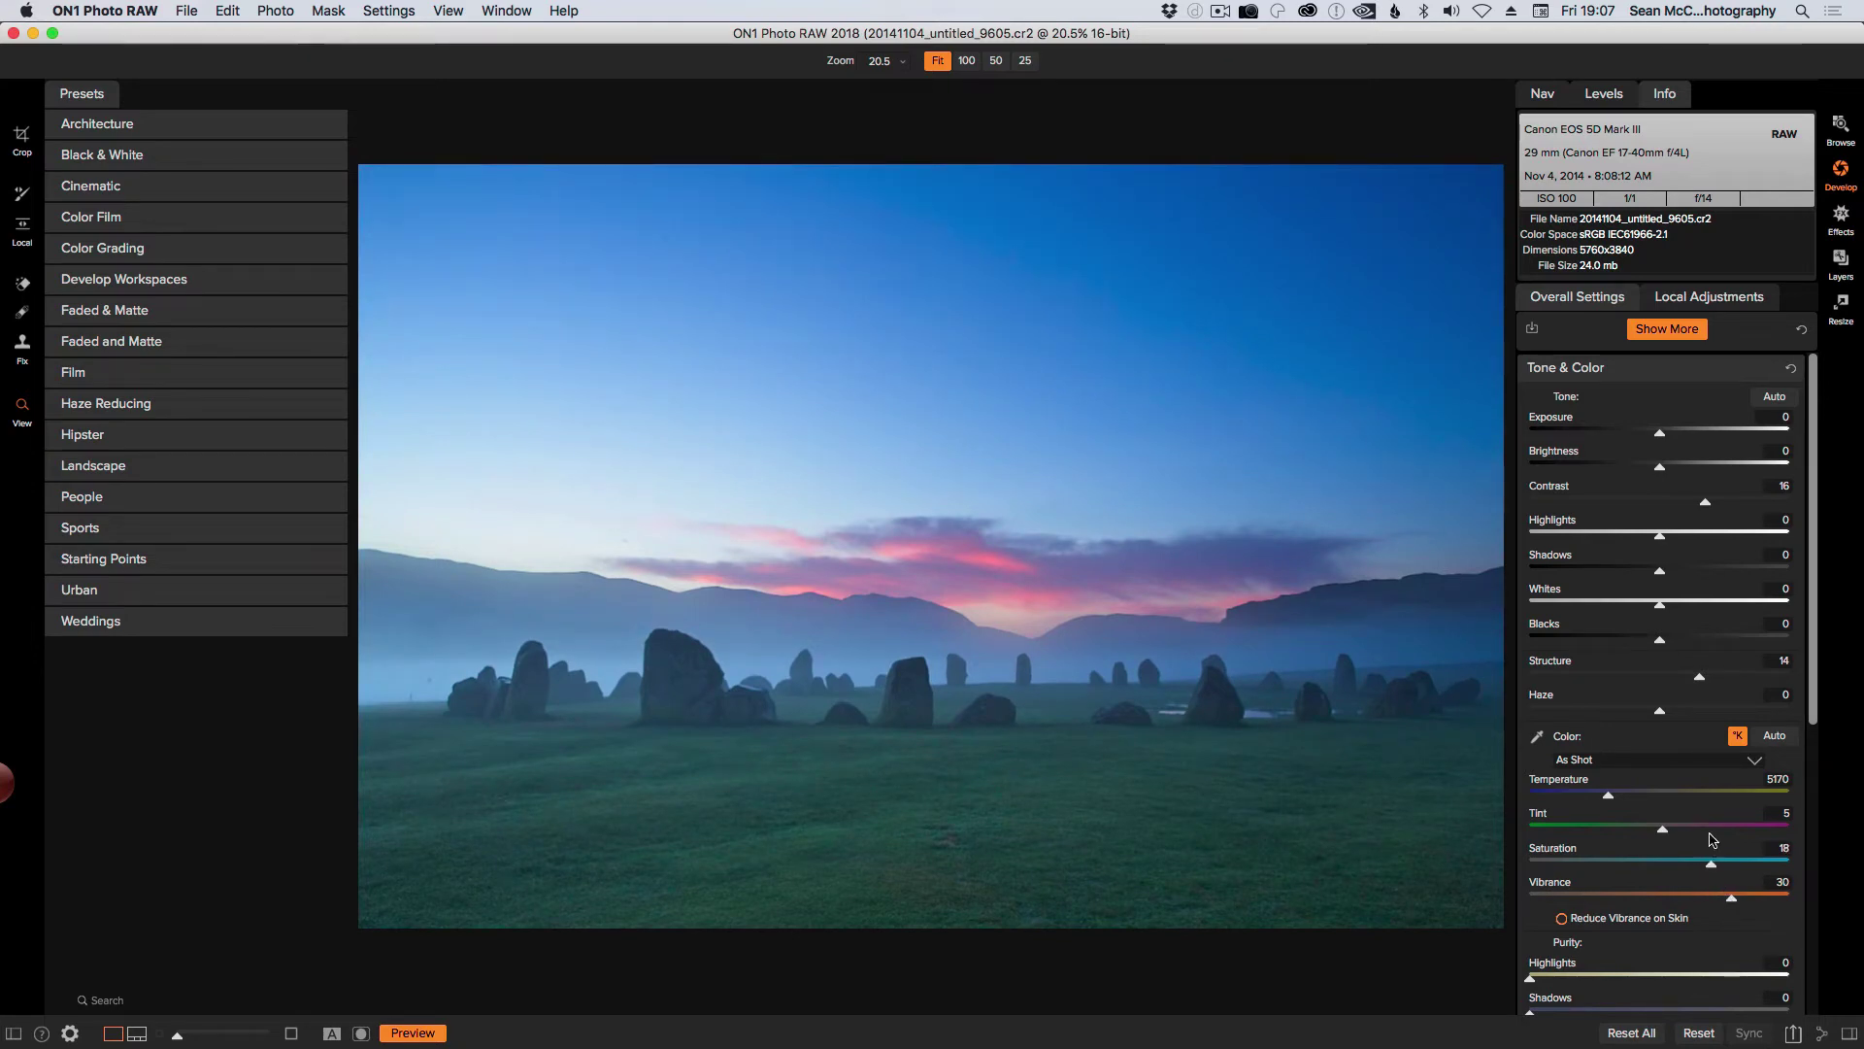
# - Balance the stone circle photo's tones with Exposure 0.7, Brightness 6, Highlights -32, Shadows 16 and Blacks -15
pyautogui.moveTo(1661, 436); pyautogui.dragTo(1686, 473)
pyautogui.moveTo(1661, 536); pyautogui.dragTo(1706, 575)
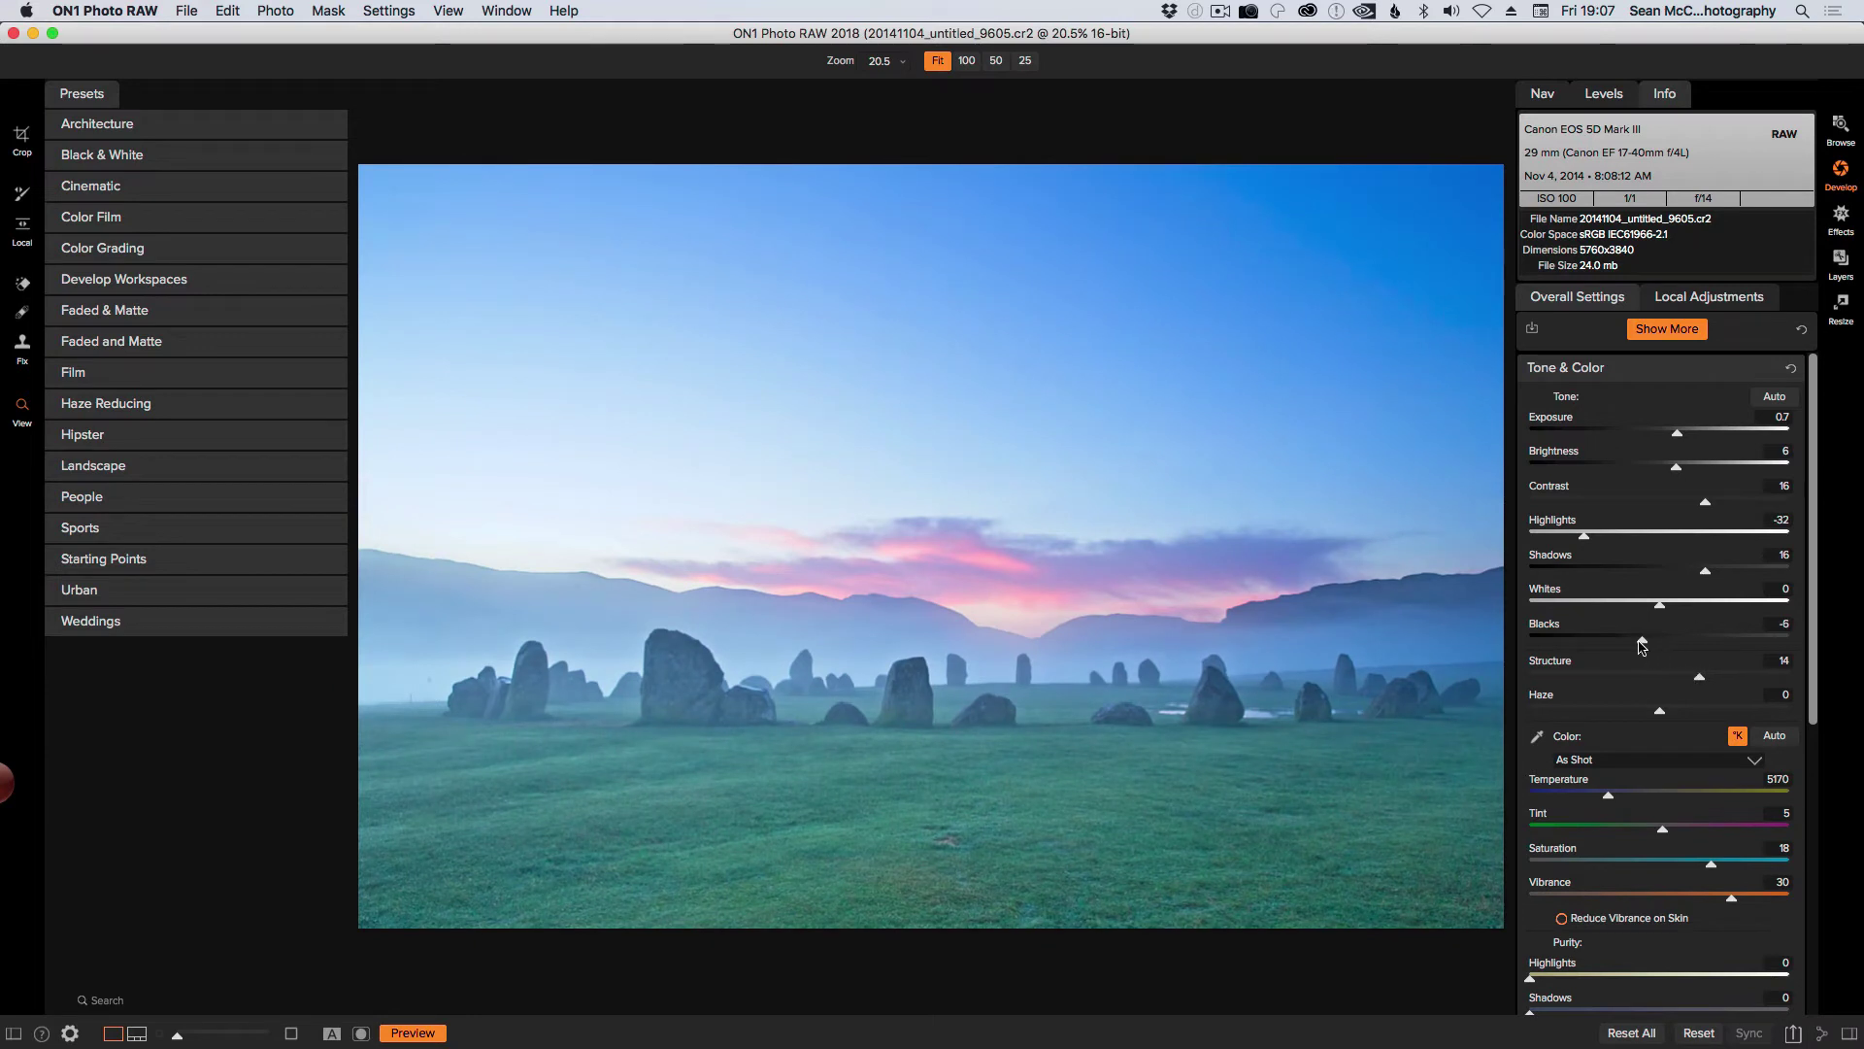
pyautogui.moveTo(1641, 646); pyautogui.dragTo(1618, 642)
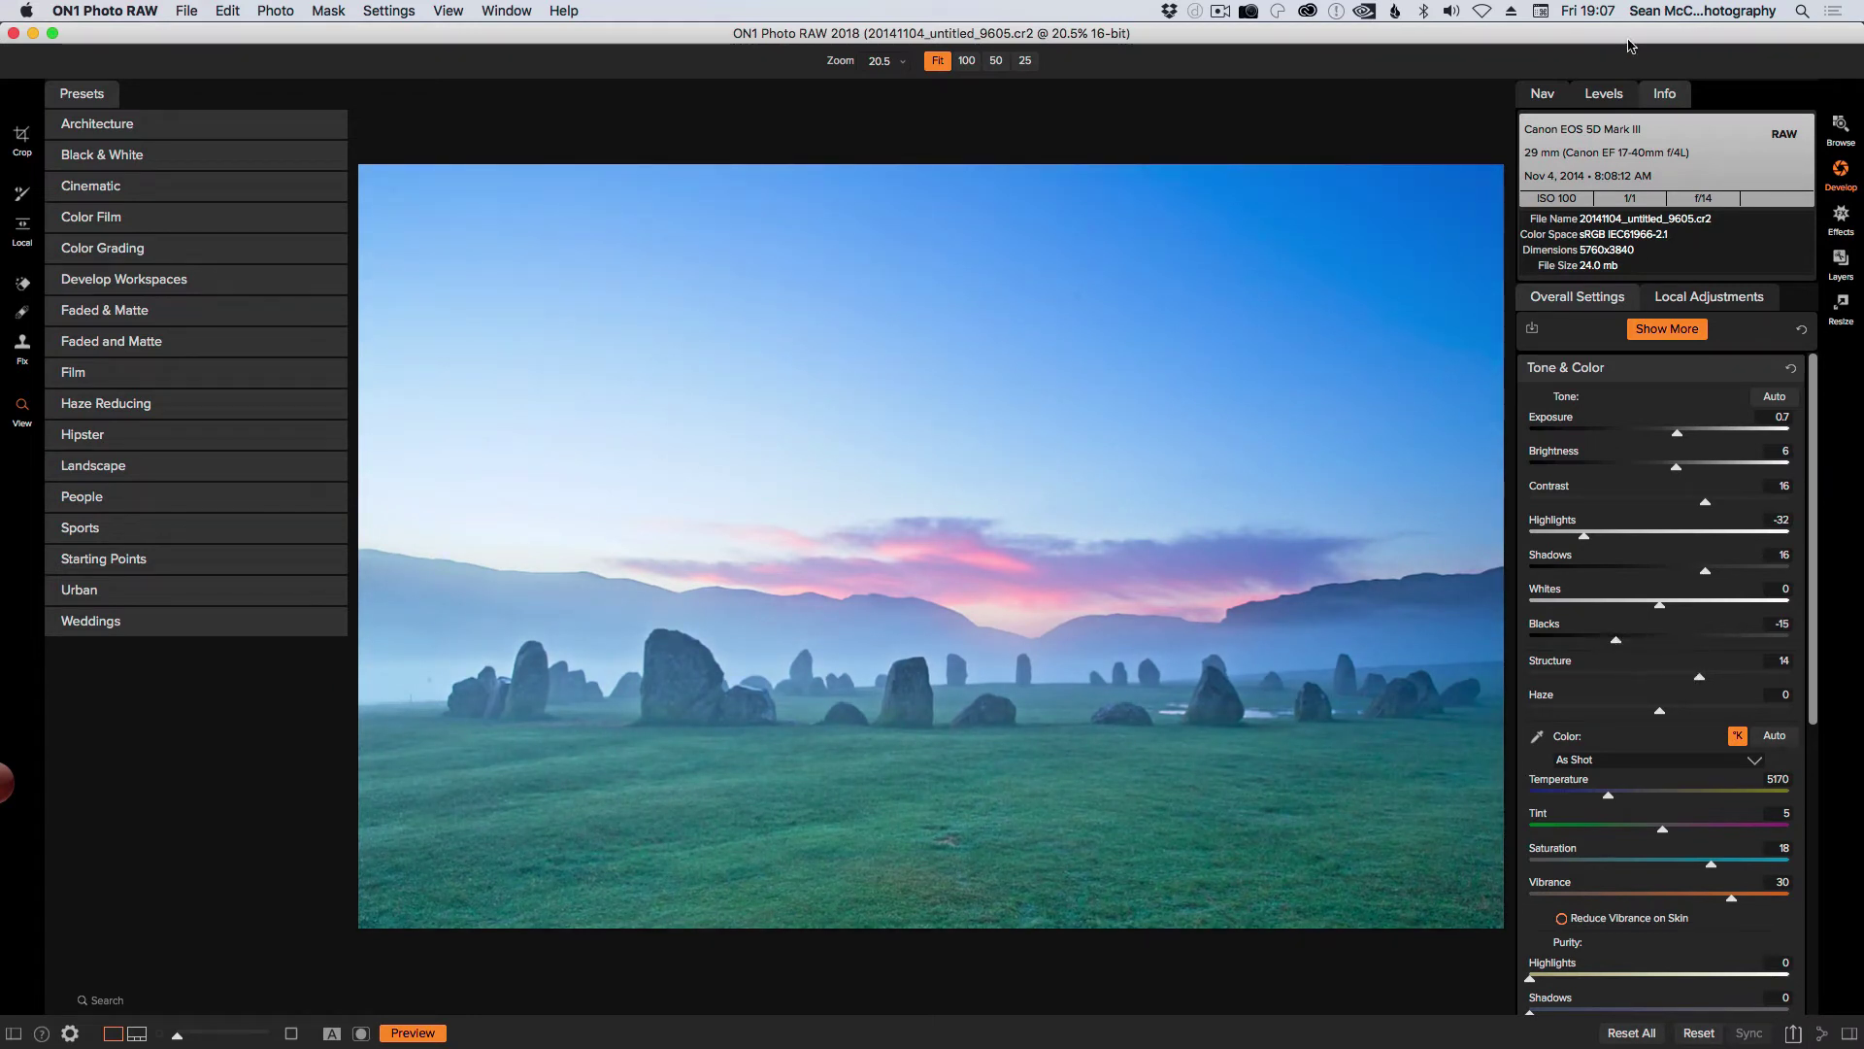
# - Show the histogram in place of the photo info, and set Haze to -44 and Exposure to 0.95
pyautogui.click(1664, 94)
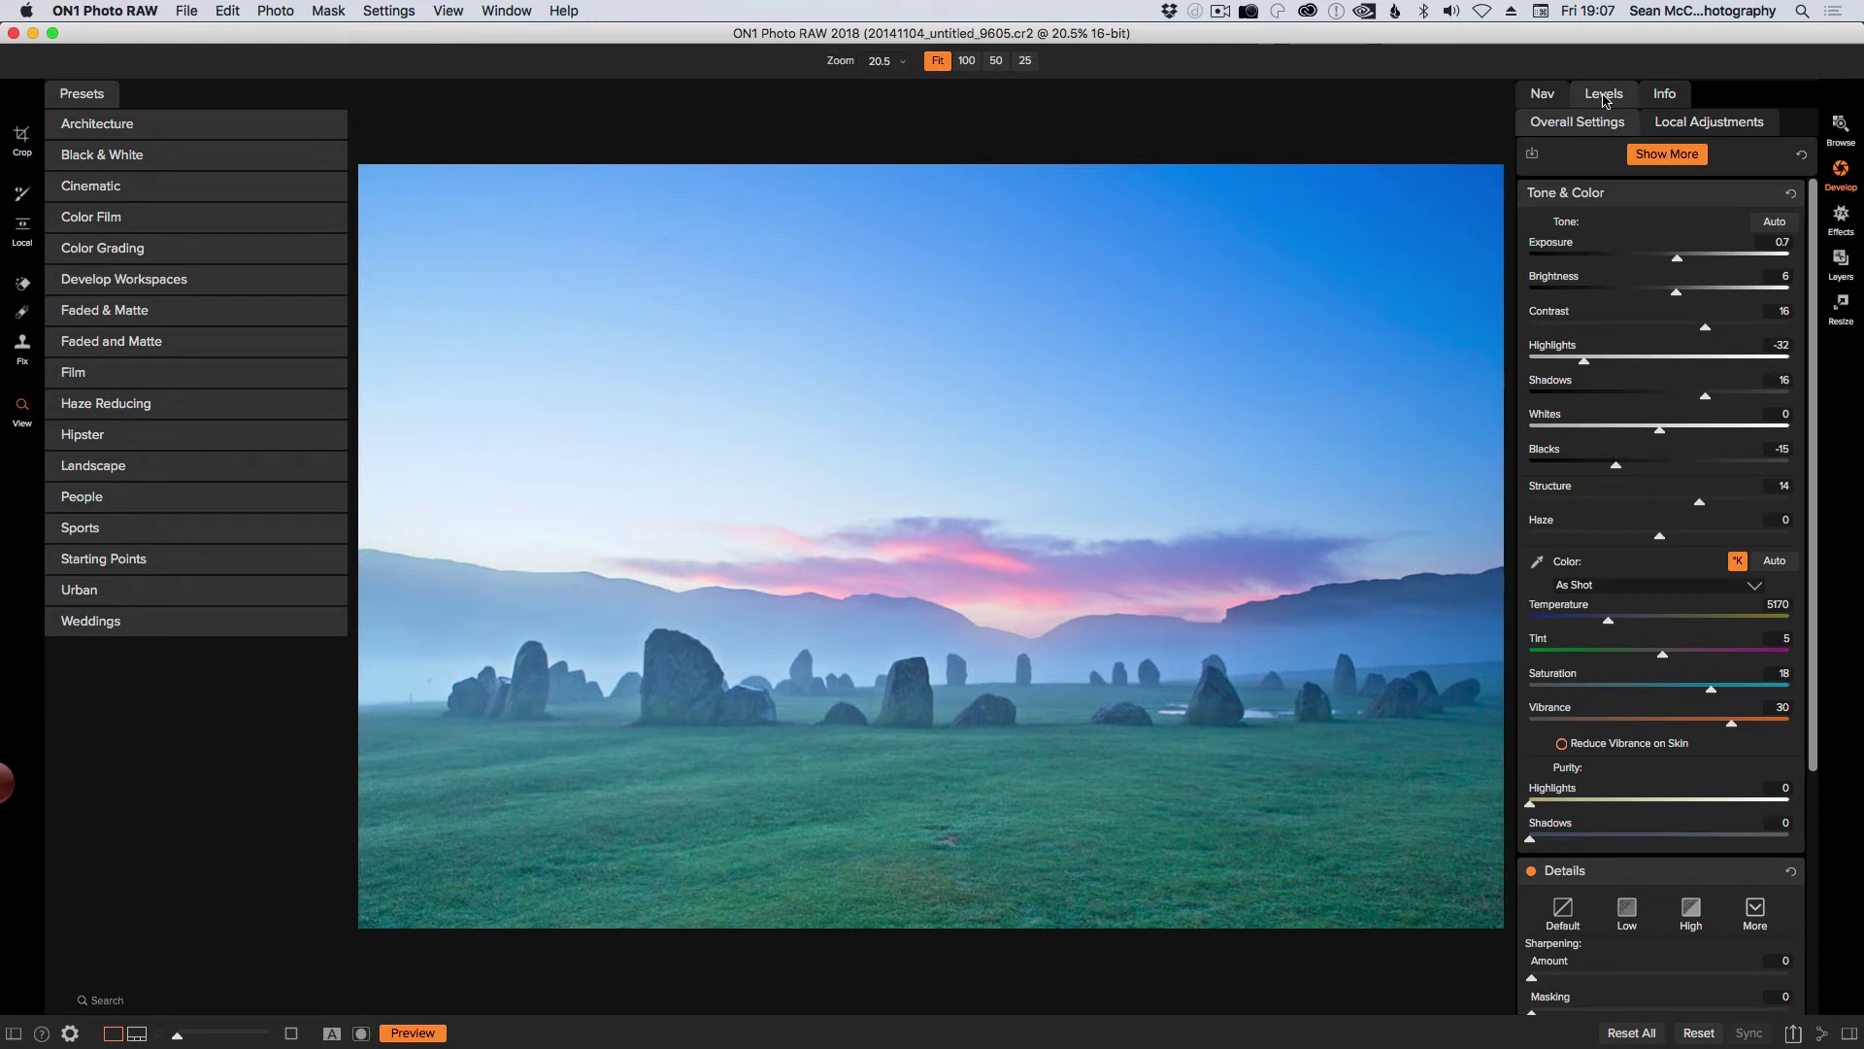
pyautogui.click(1603, 101)
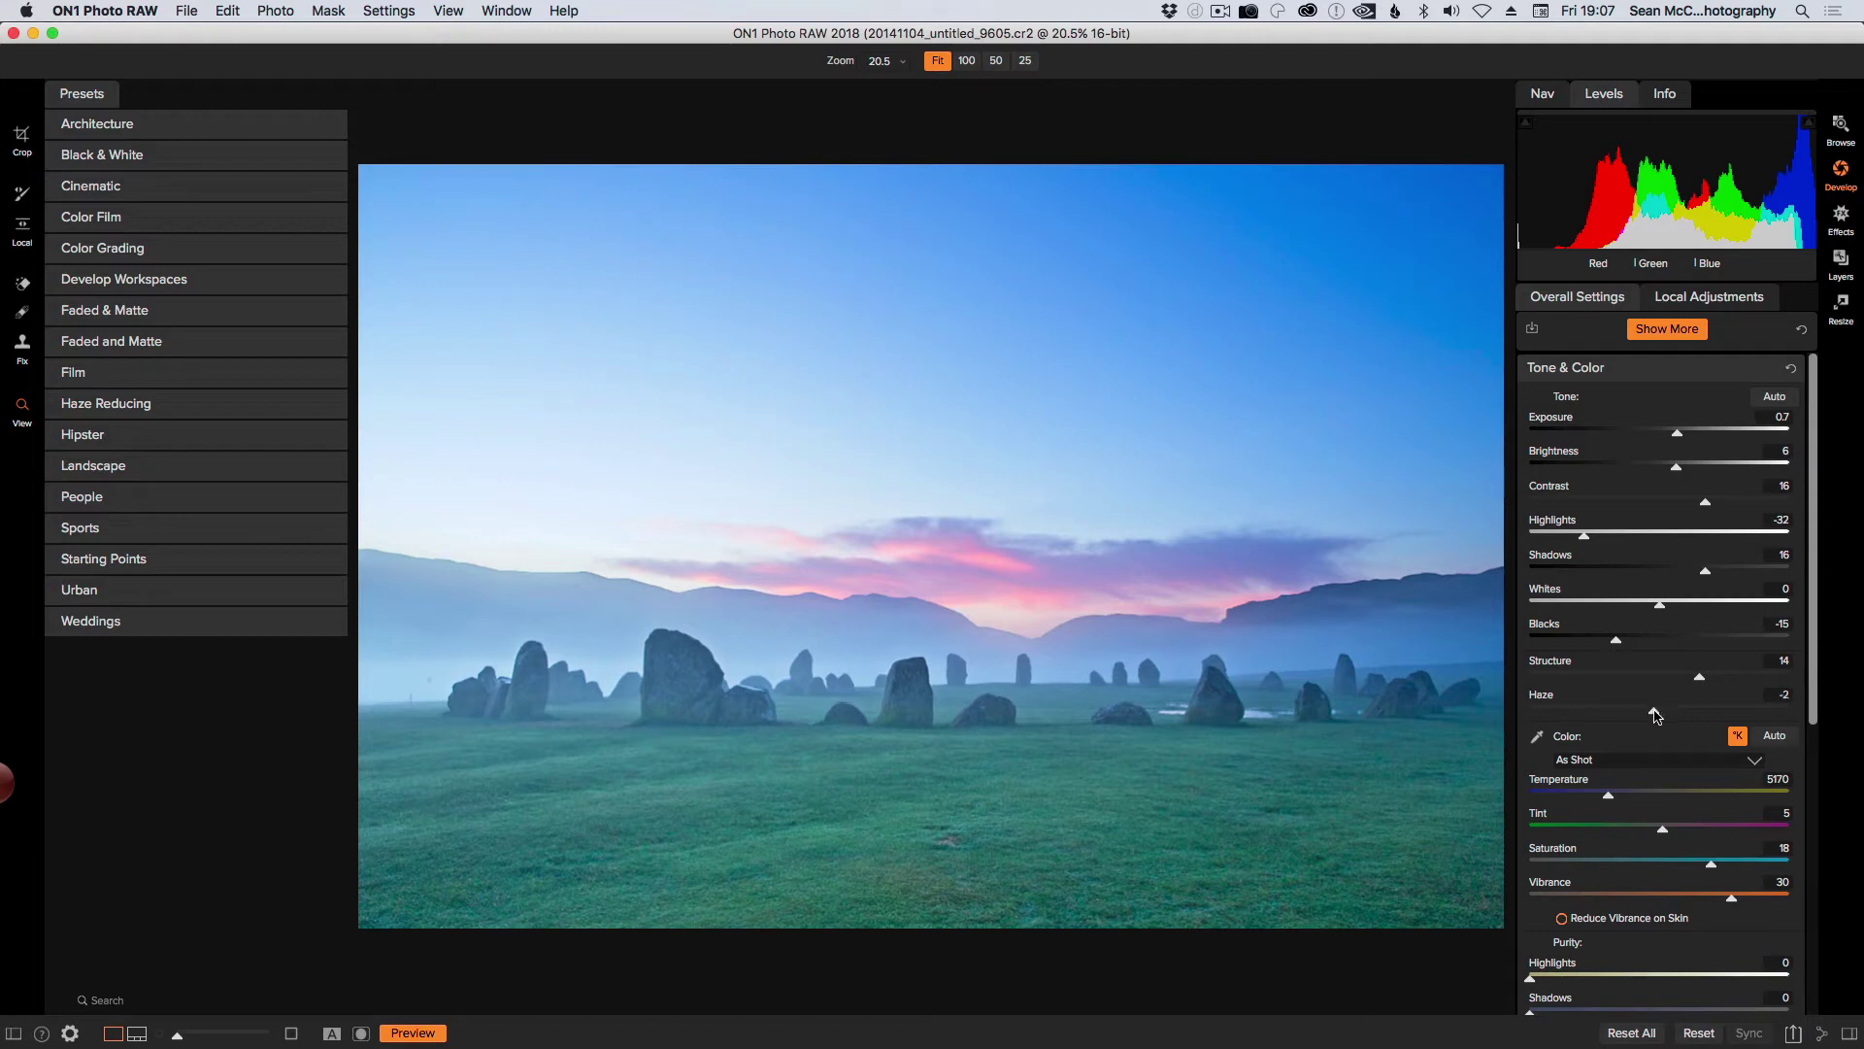
pyautogui.moveTo(1626, 715); pyautogui.dragTo(1570, 716)
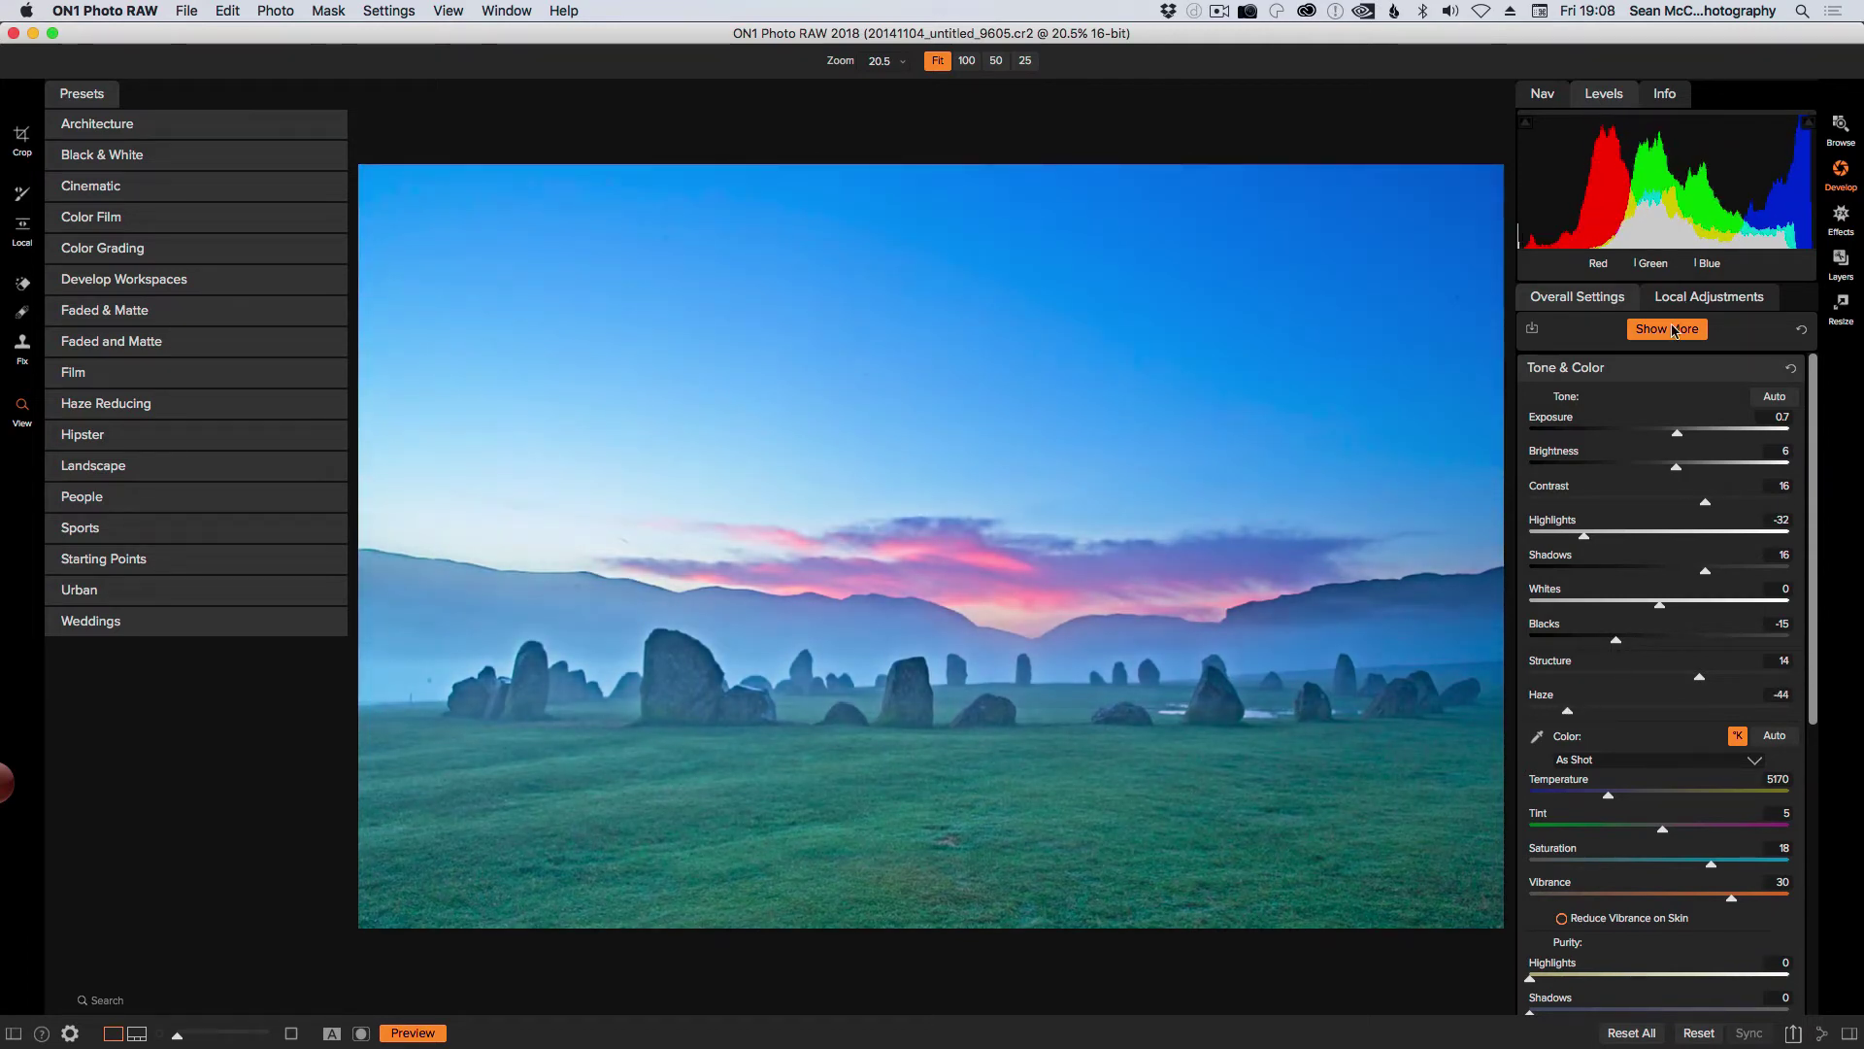
pyautogui.moveTo(1678, 433); pyautogui.dragTo(1684, 437)
# - Apply the Low preset for sharpening and noise reduction in Details, and inspect the stones at 100% zoom
pyautogui.moveTo(1815, 656); pyautogui.dragTo(1771, 913)
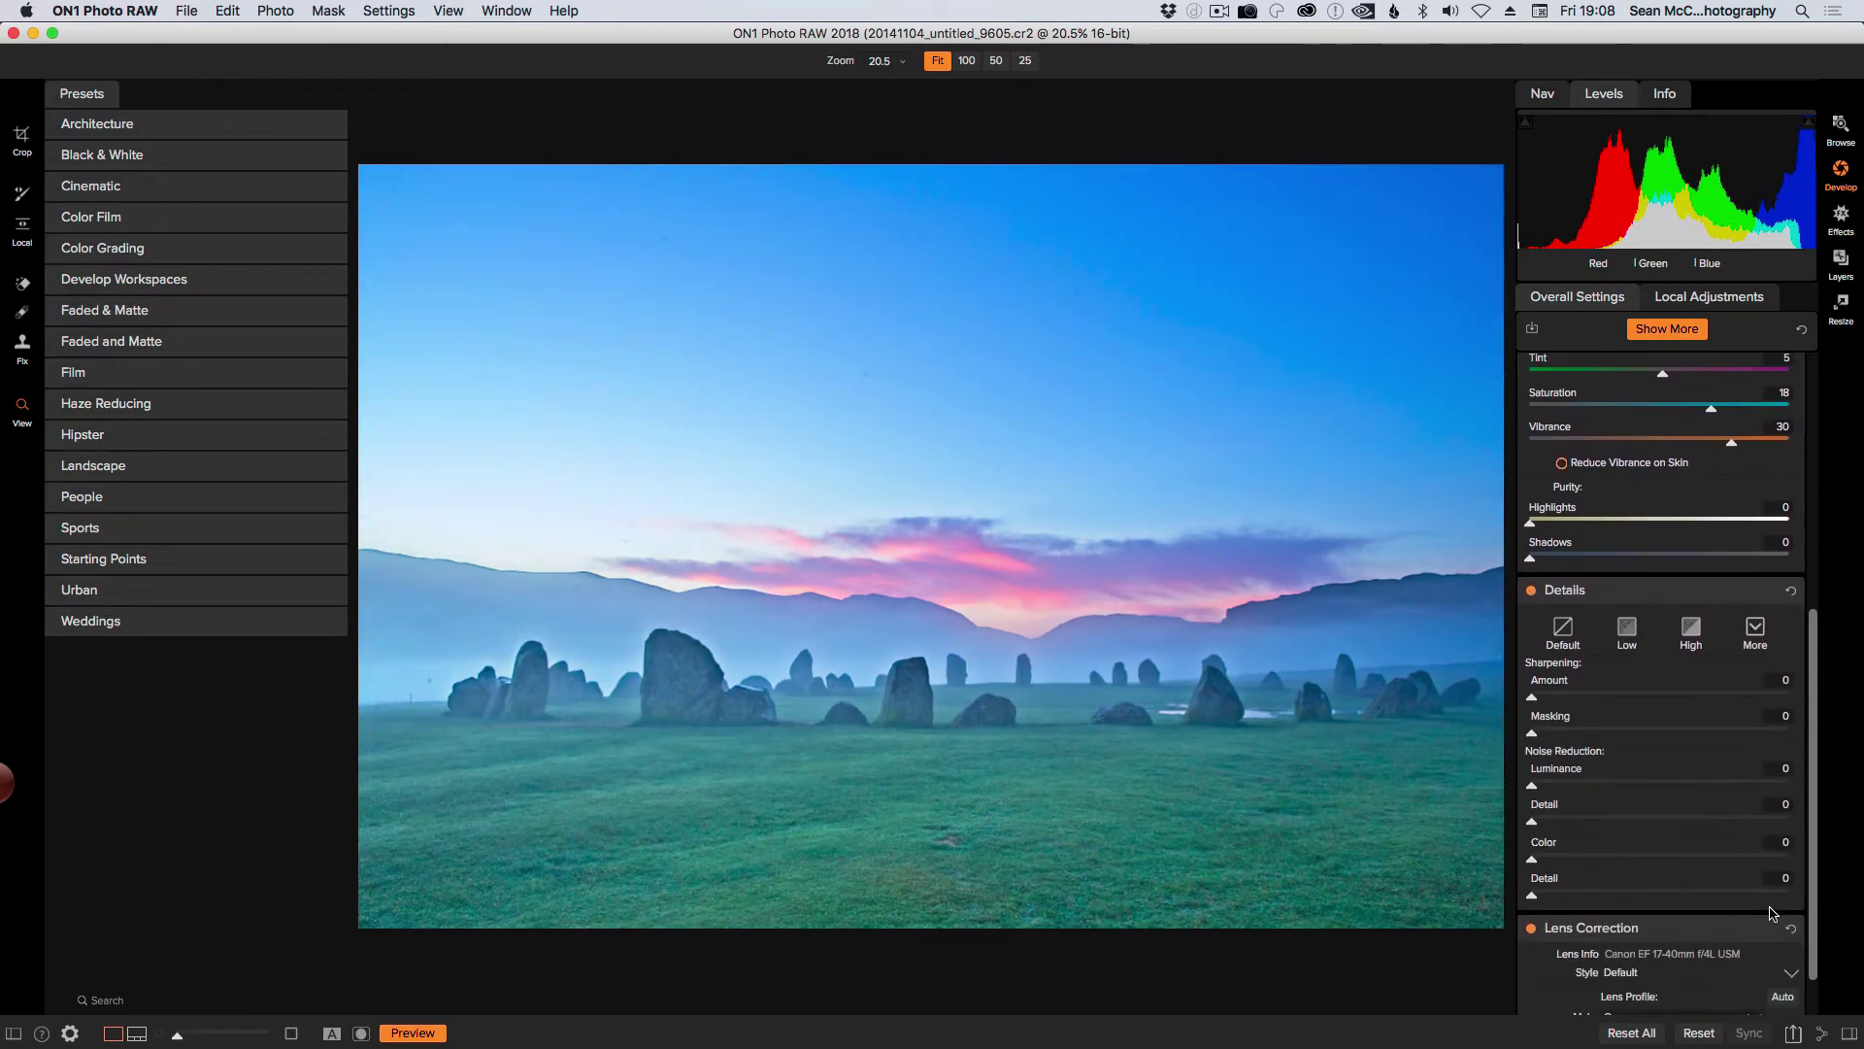
pyautogui.scroll(-2, 1772, 912)
pyautogui.click(1627, 588)
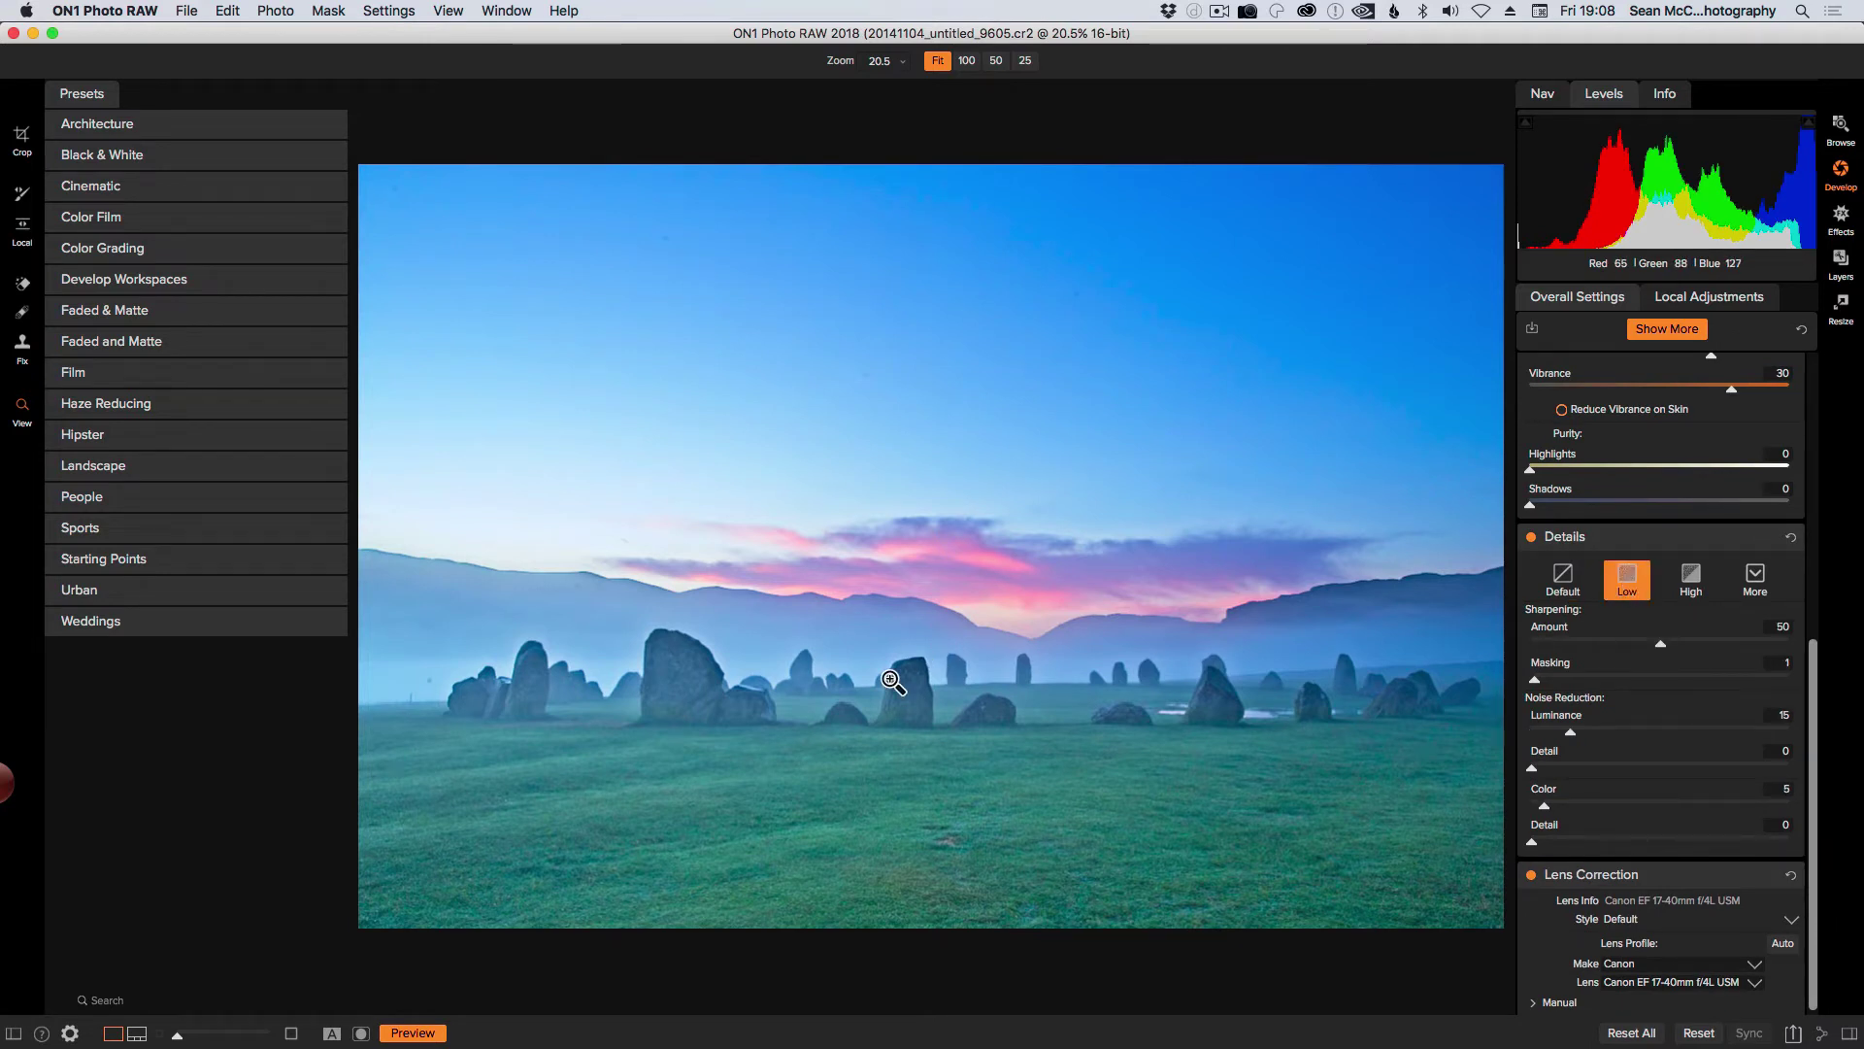
pyautogui.click(895, 782)
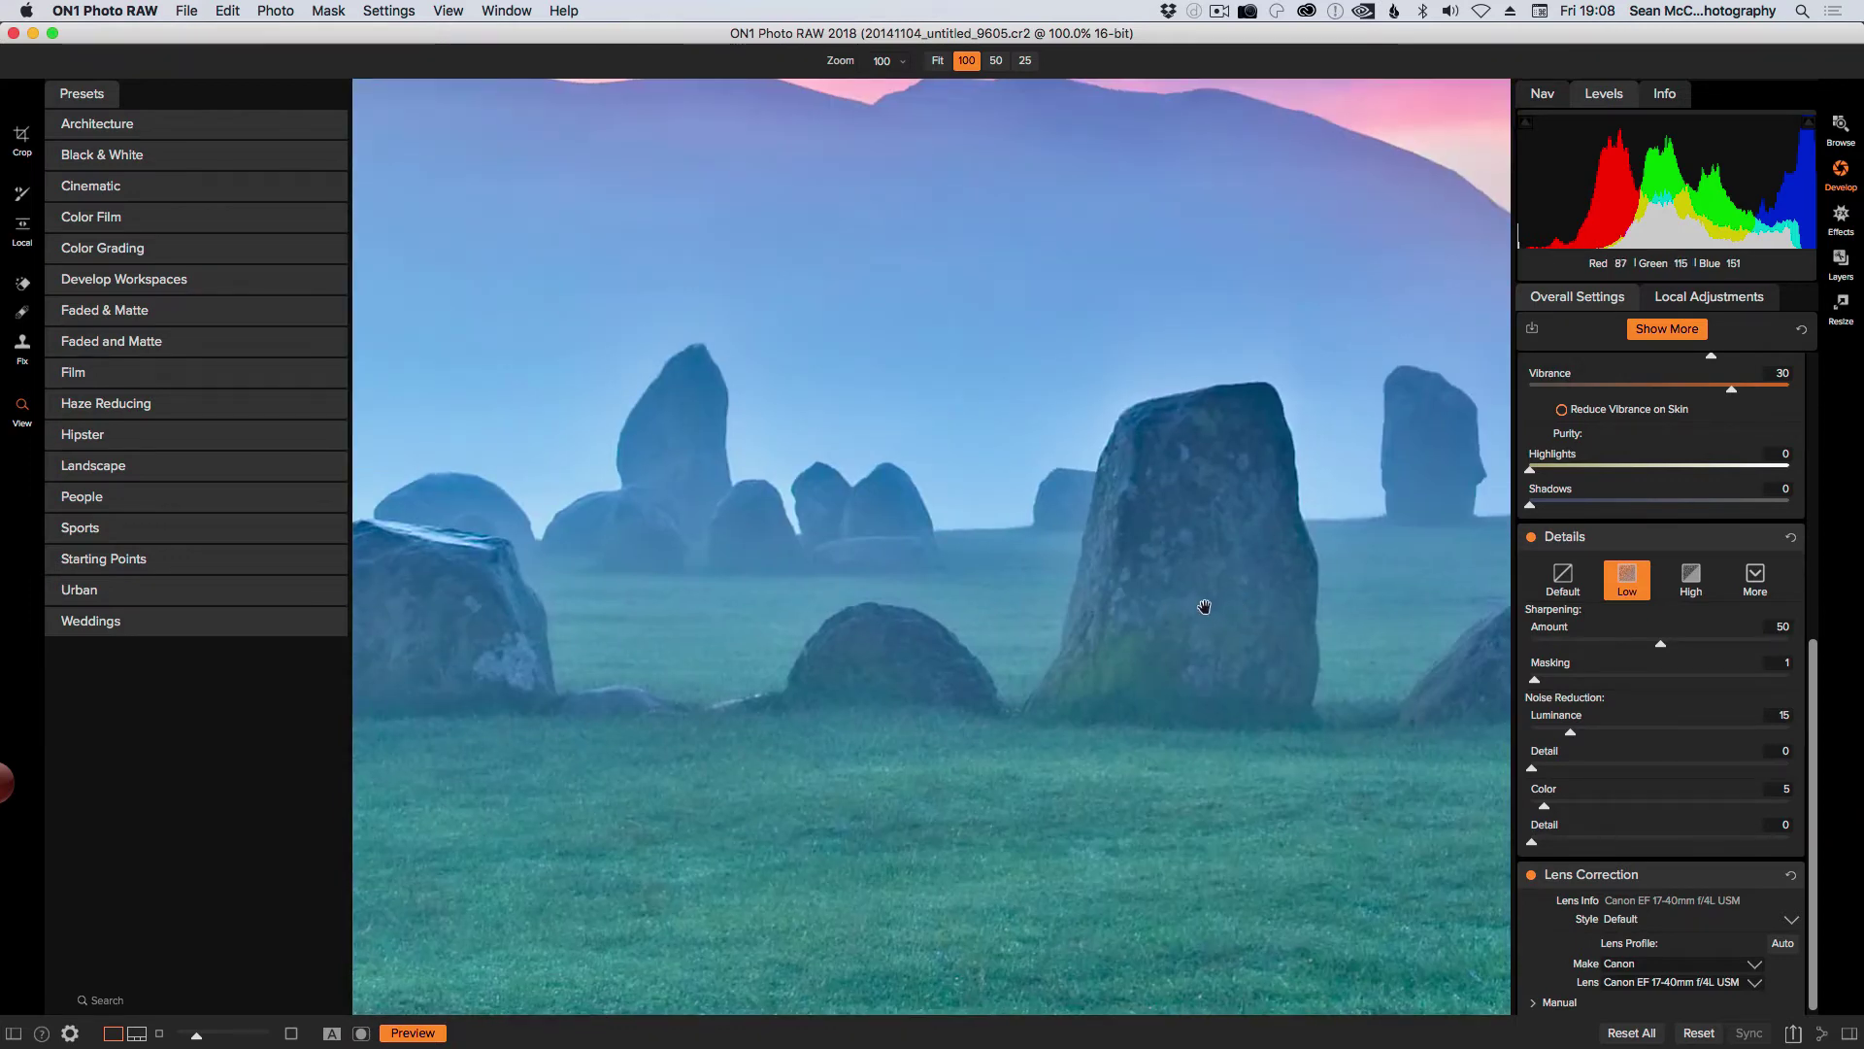
pyautogui.click(1205, 608)
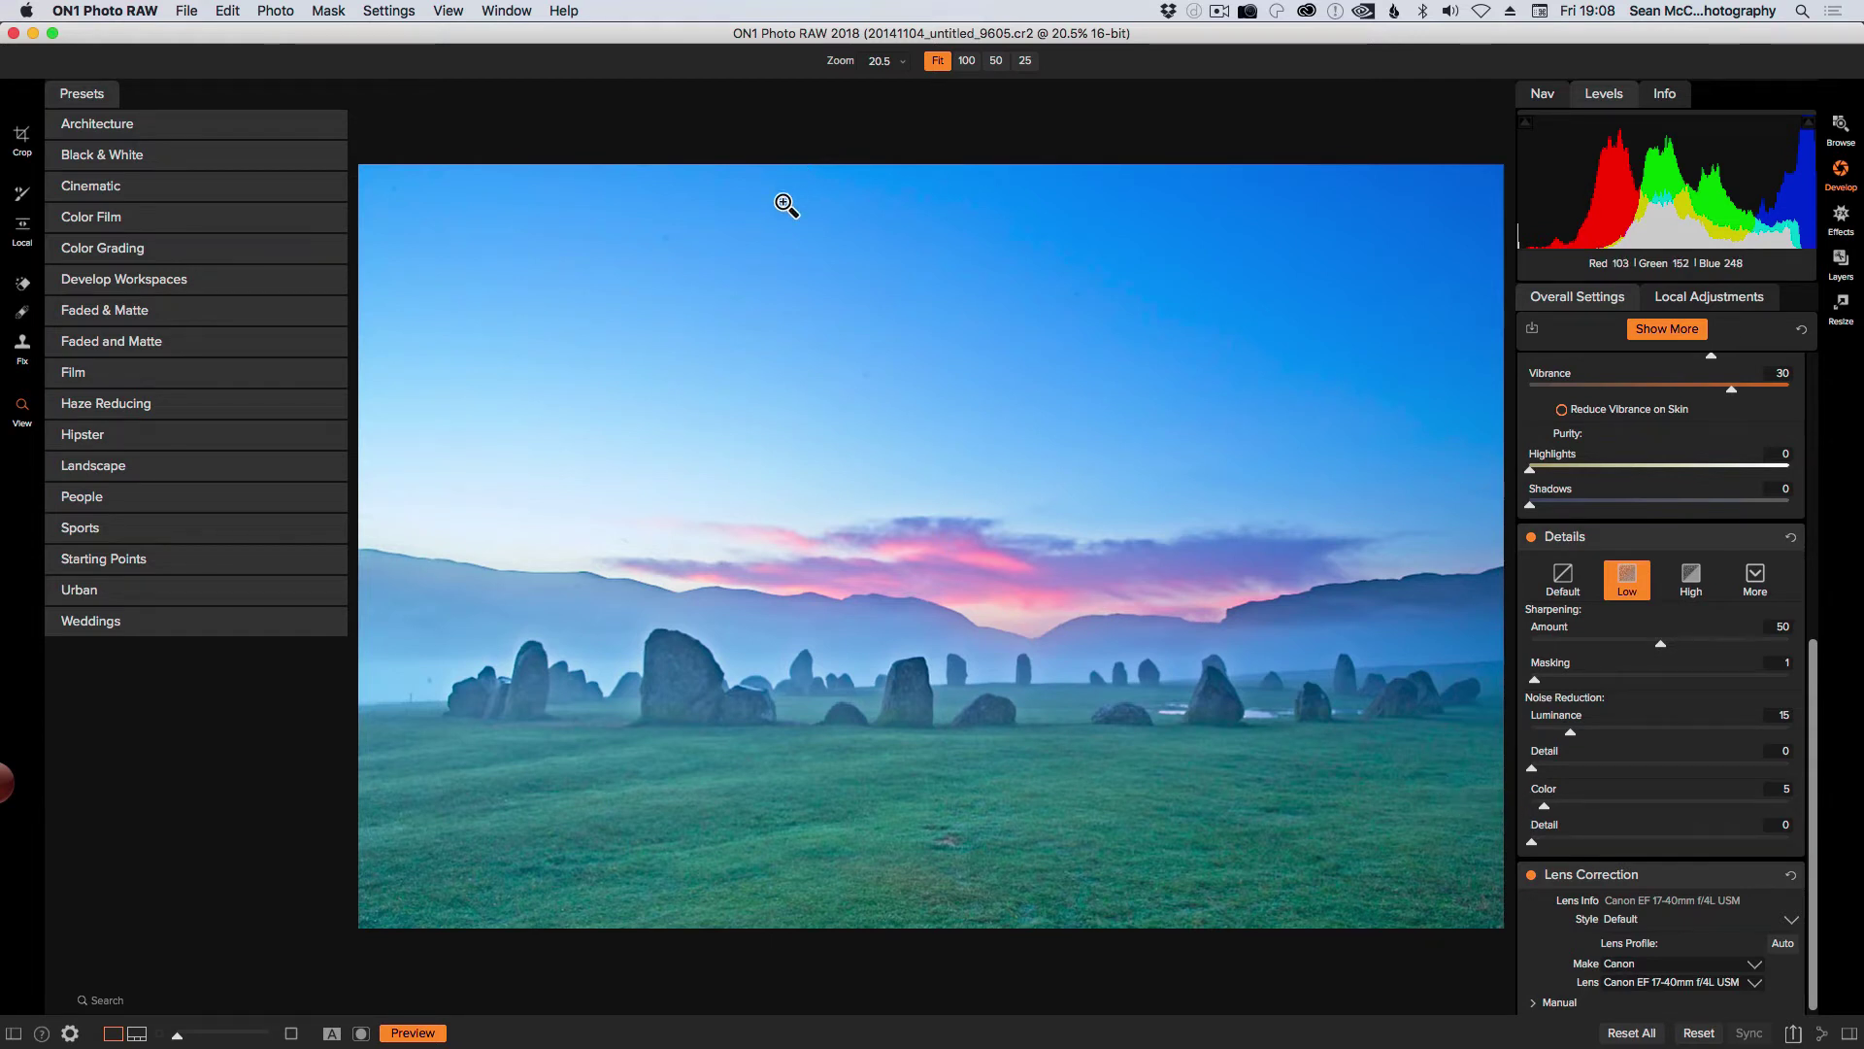
# - Compare the developed stone circle photo with its original by turning the preview off and on repeatedly
pyautogui.click(448, 11)
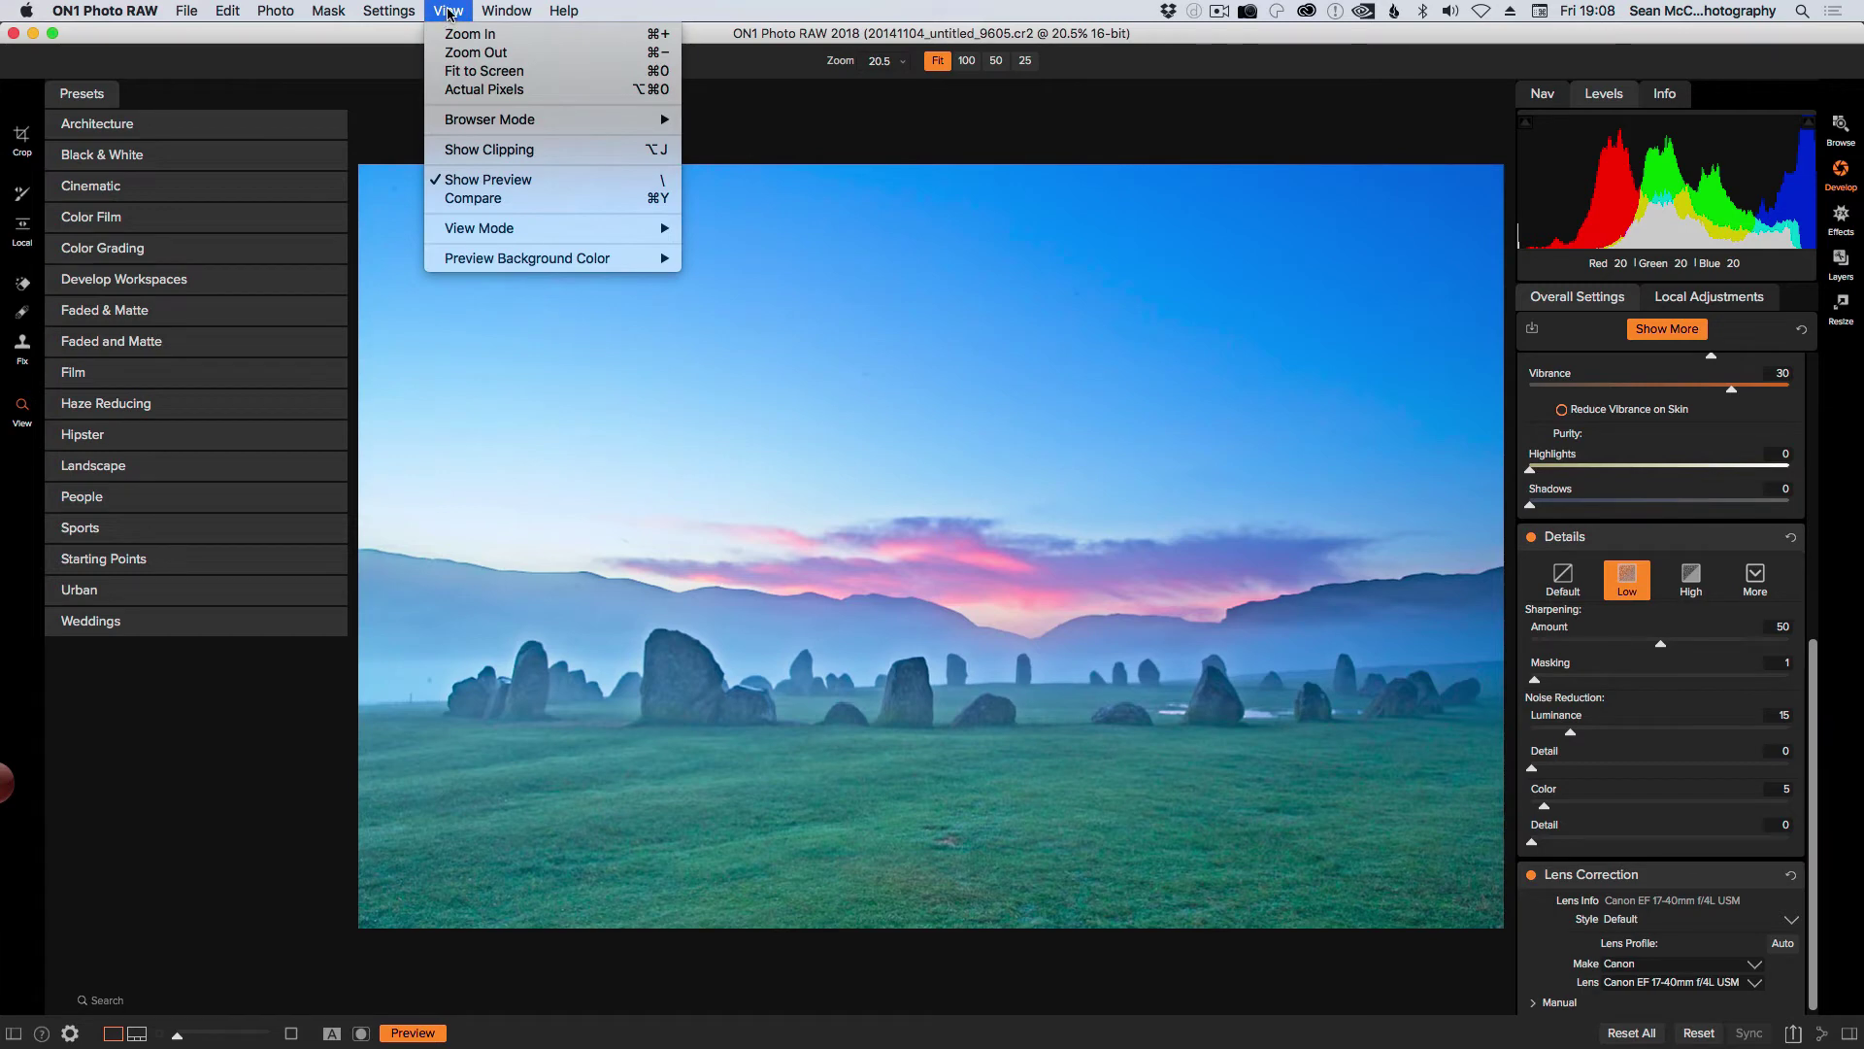
pyautogui.click(735, 132)
pyautogui.press('super+p')
pyautogui.press('super+p')
pyautogui.press('super+p')
pyautogui.press('super+p')
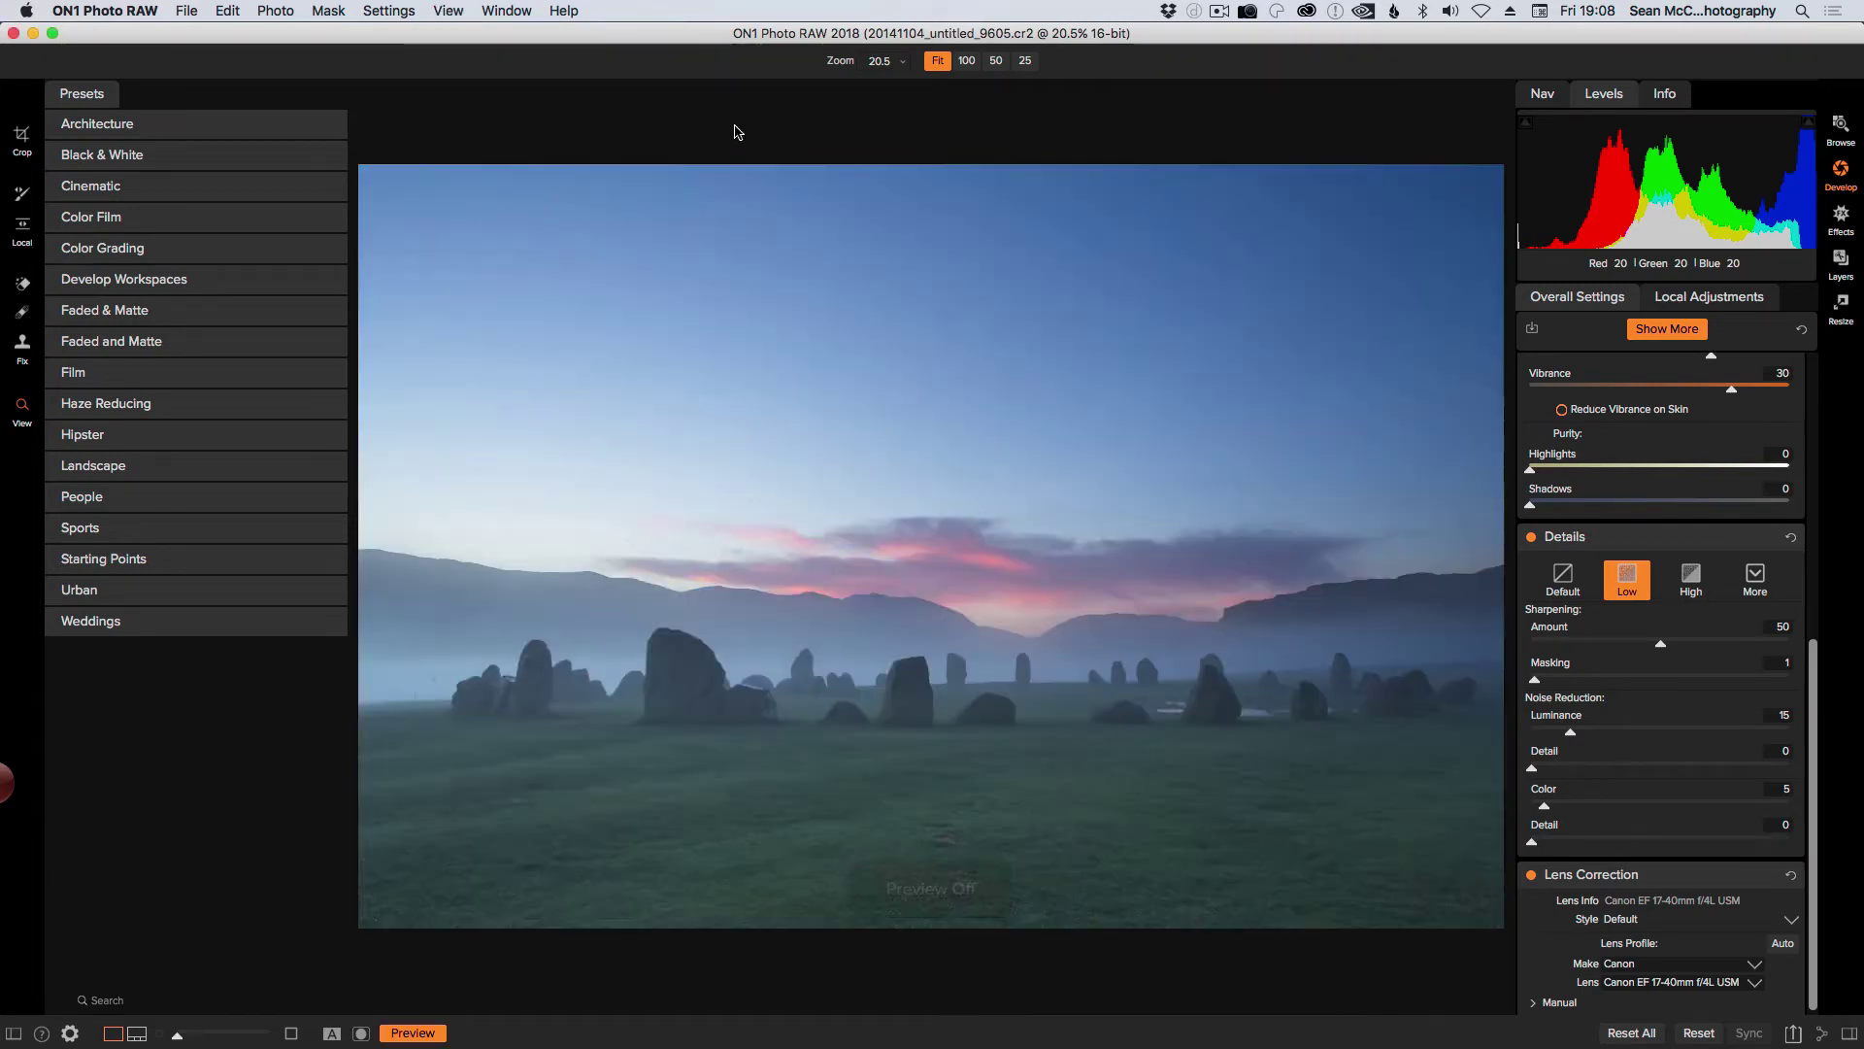
pyautogui.press('super+p')
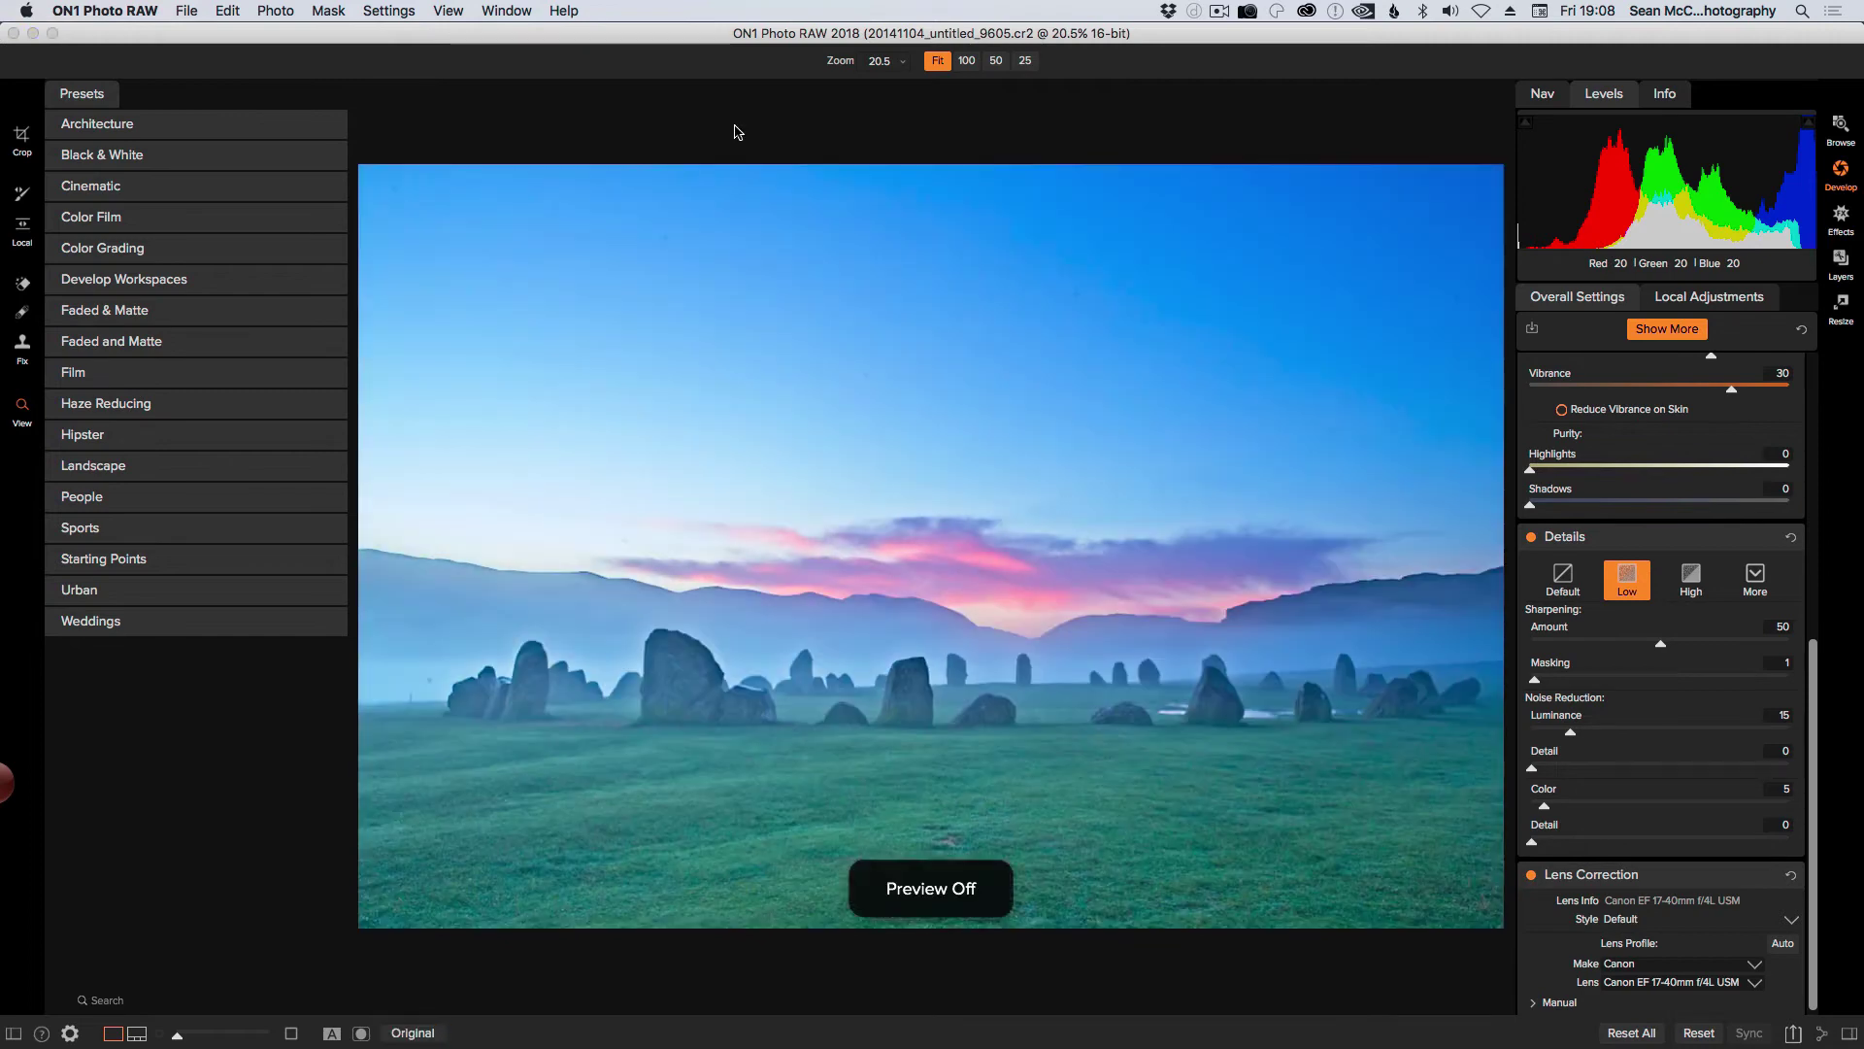
pyautogui.press('super+p')
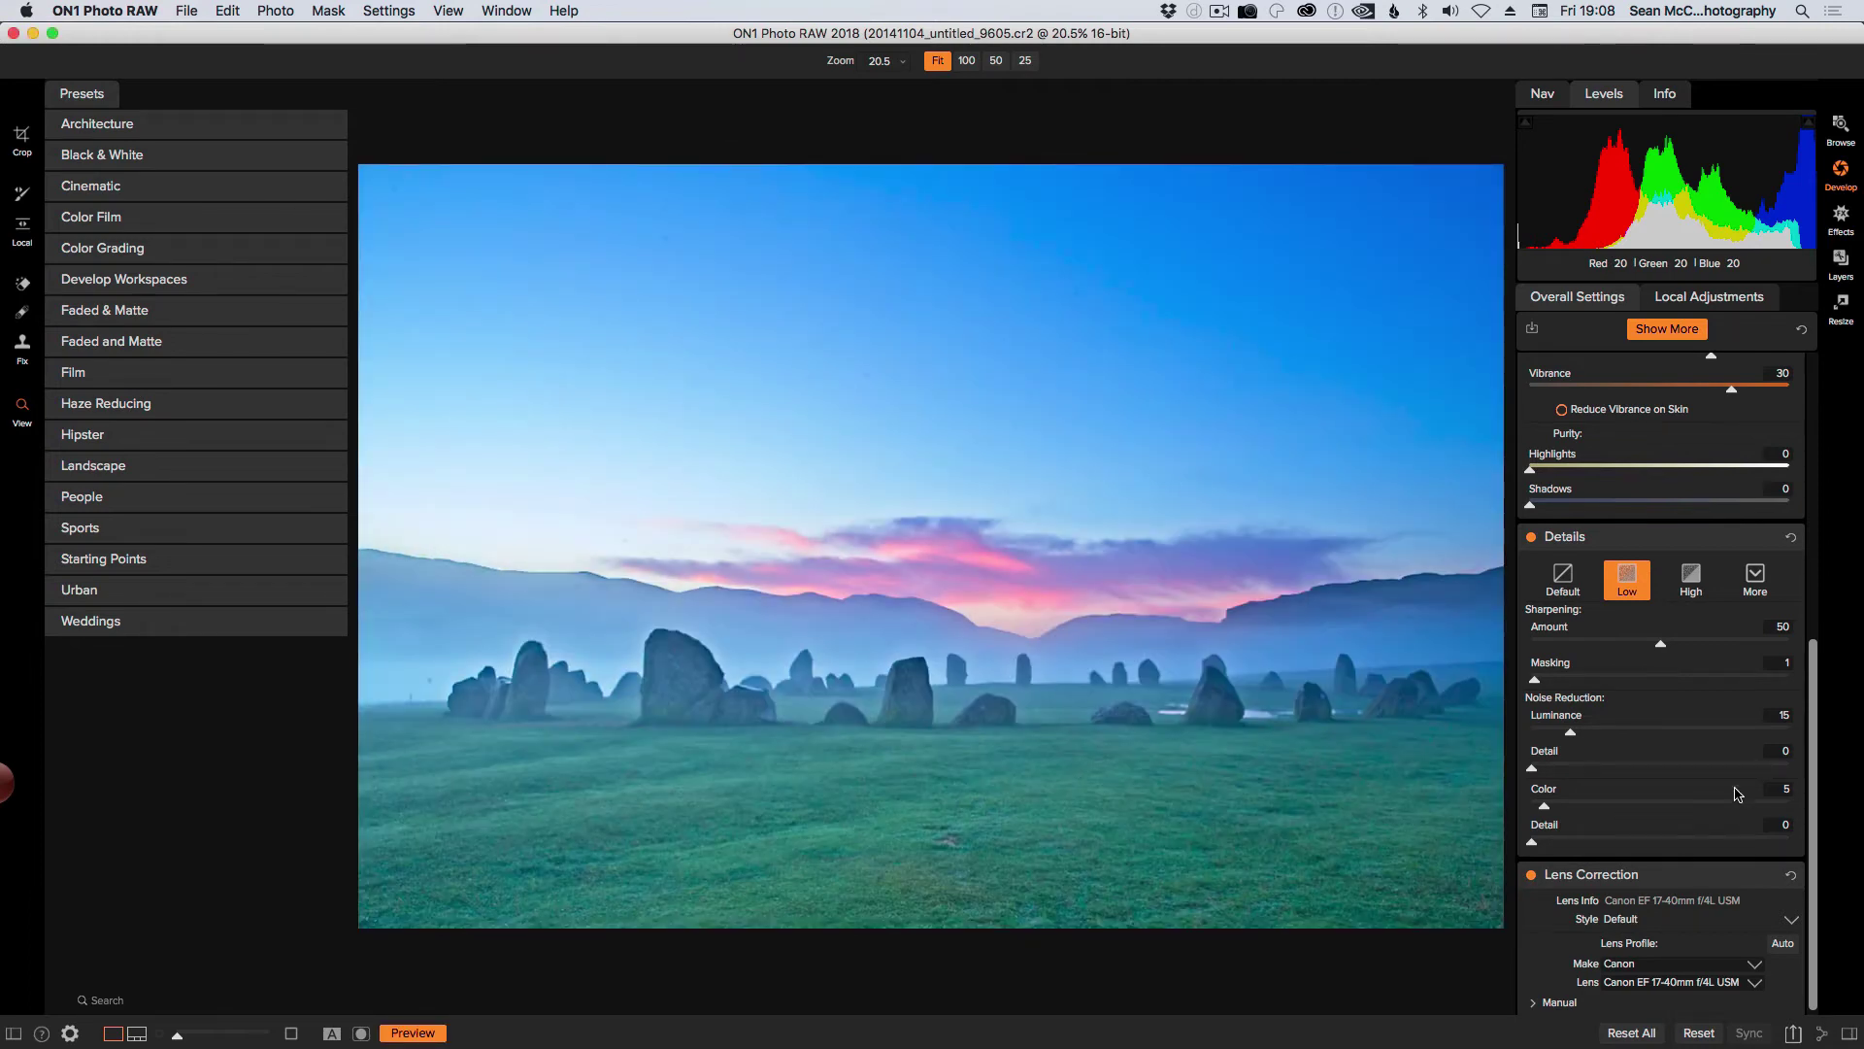
pyautogui.scroll(-1, 1815, 796)
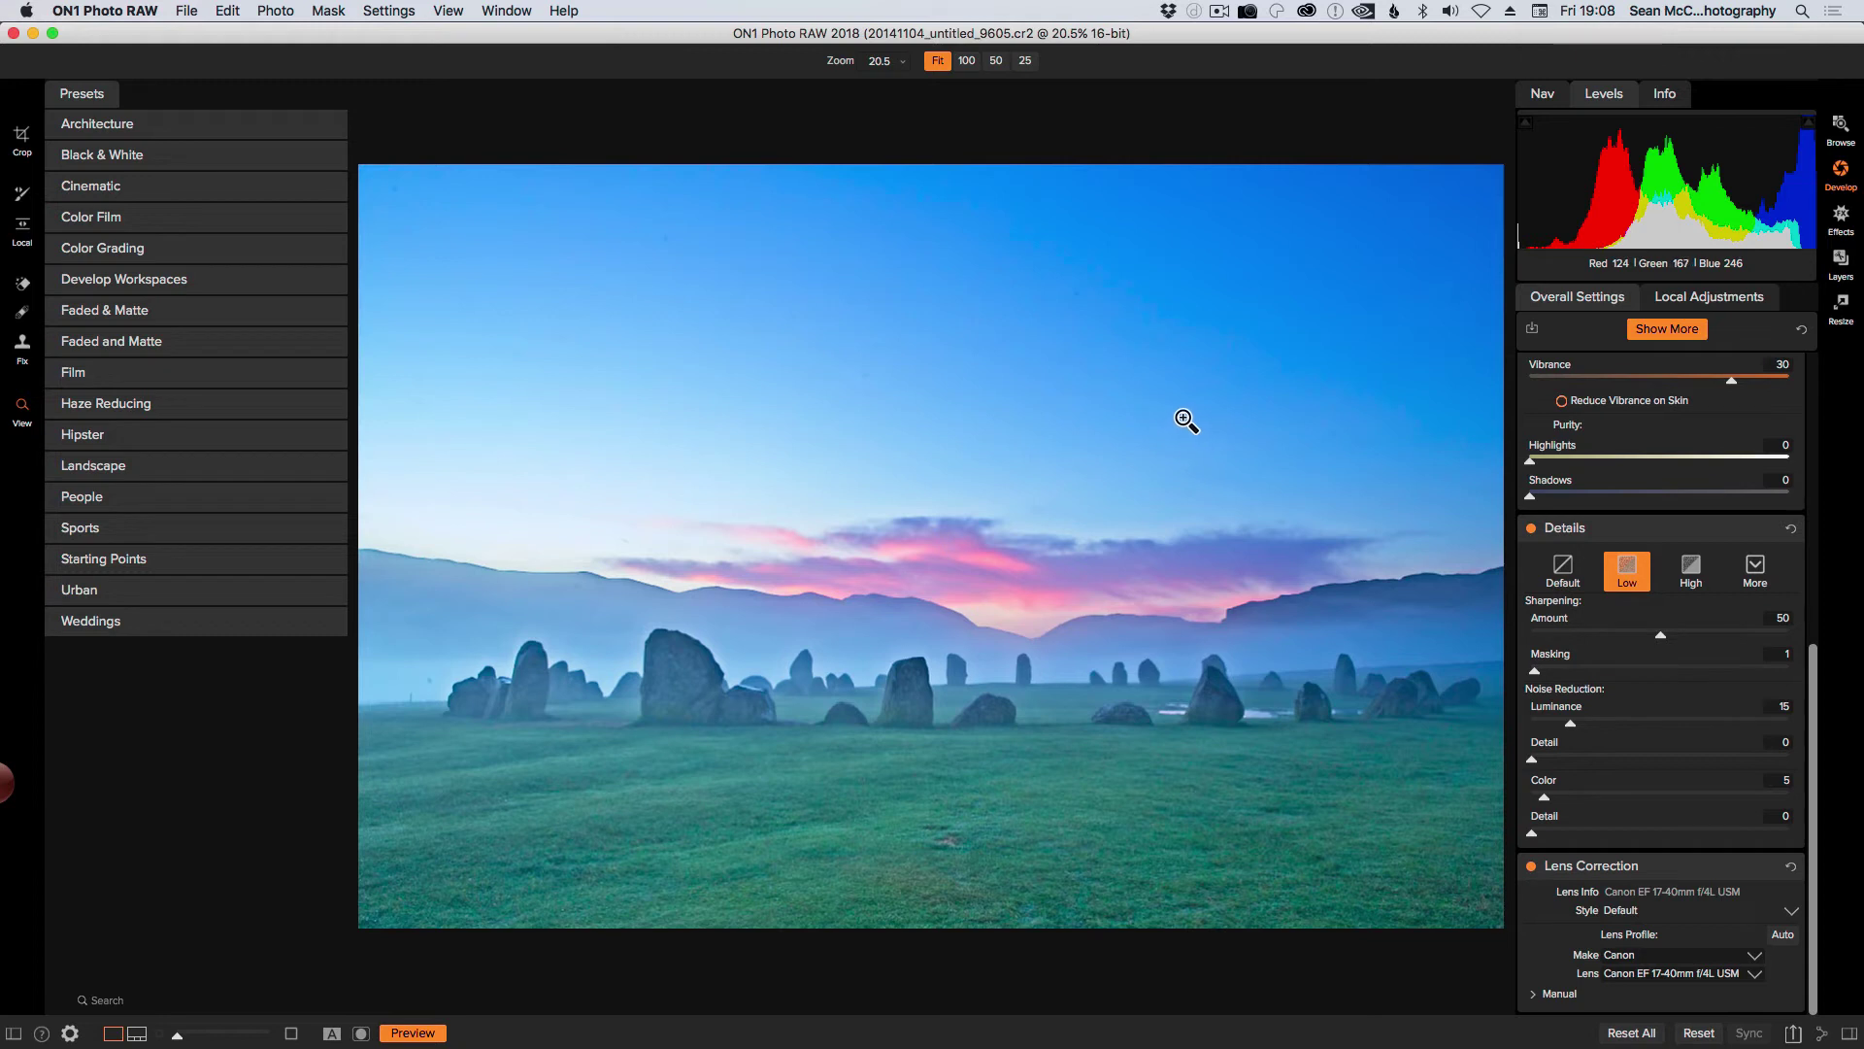
# - Retouch the dust spots in the sky and the mark beside the leftmost stones with a size 150 brush, and check the mask view
pyautogui.click(21, 312)
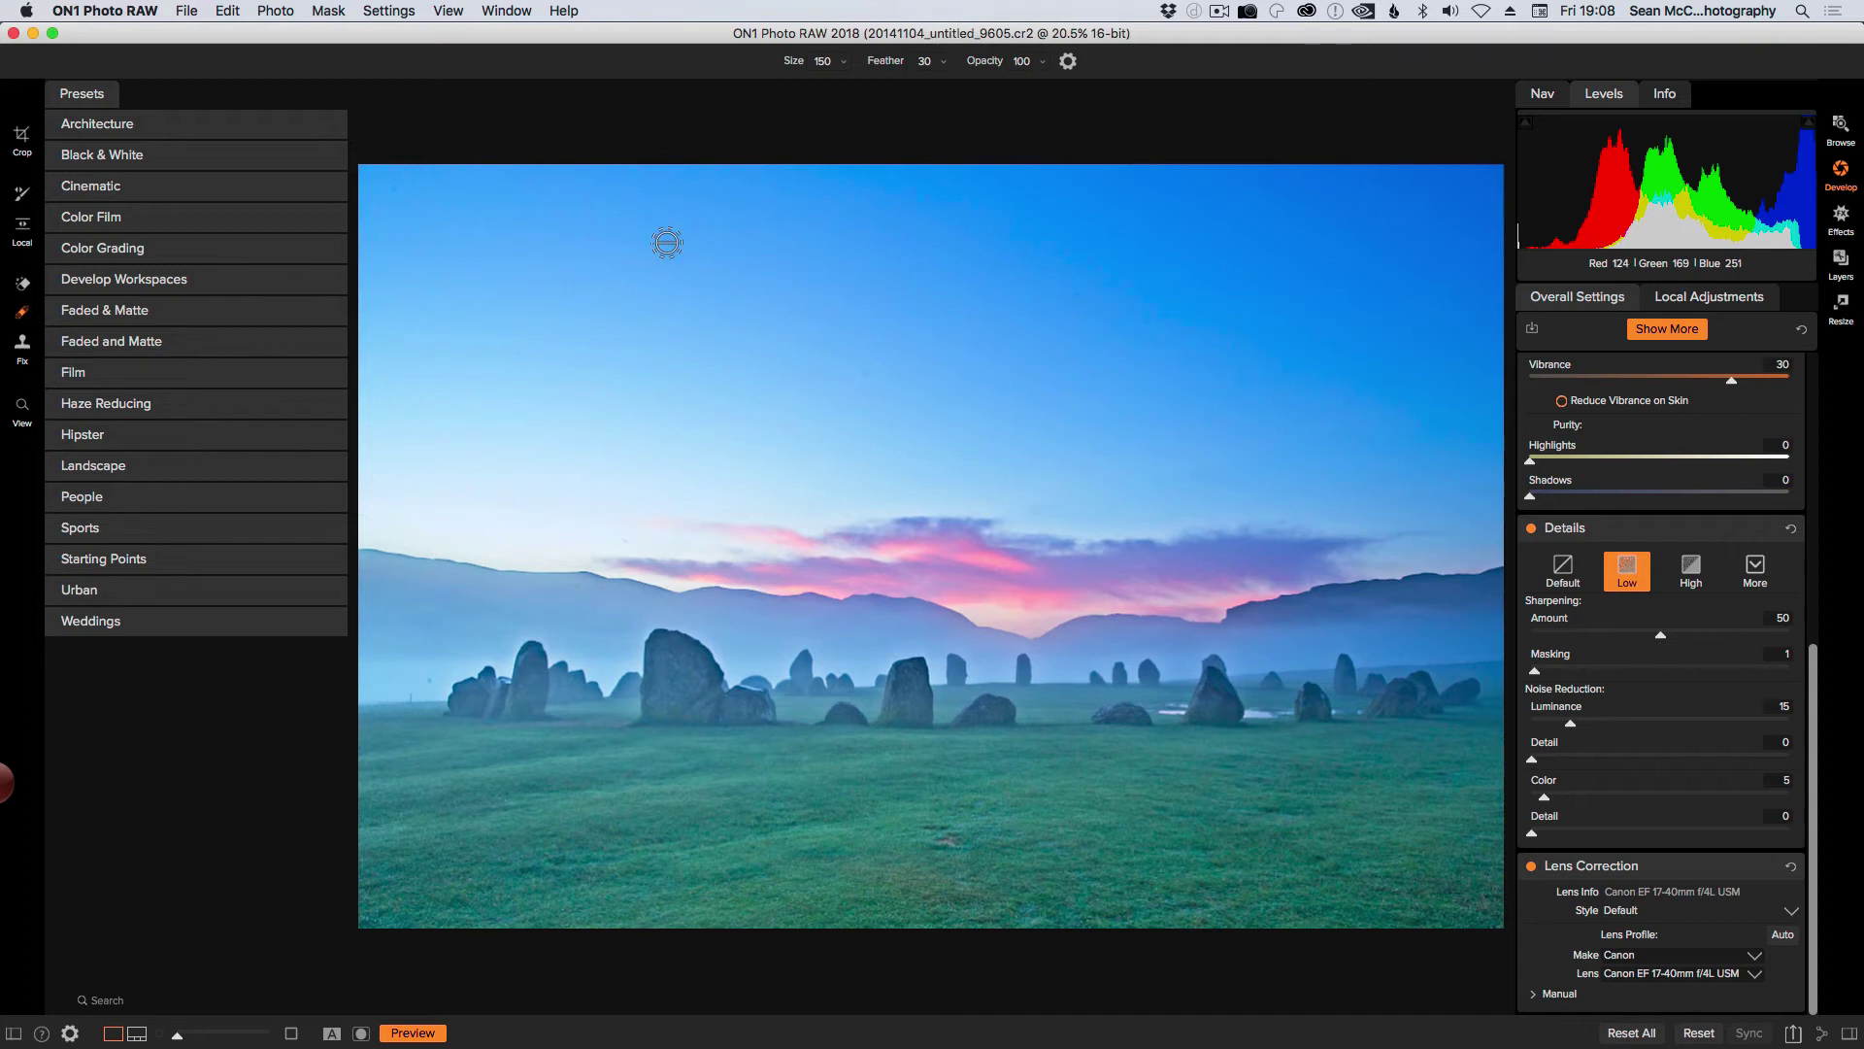
pyautogui.moveTo(667, 243); pyautogui.dragTo(490, 231)
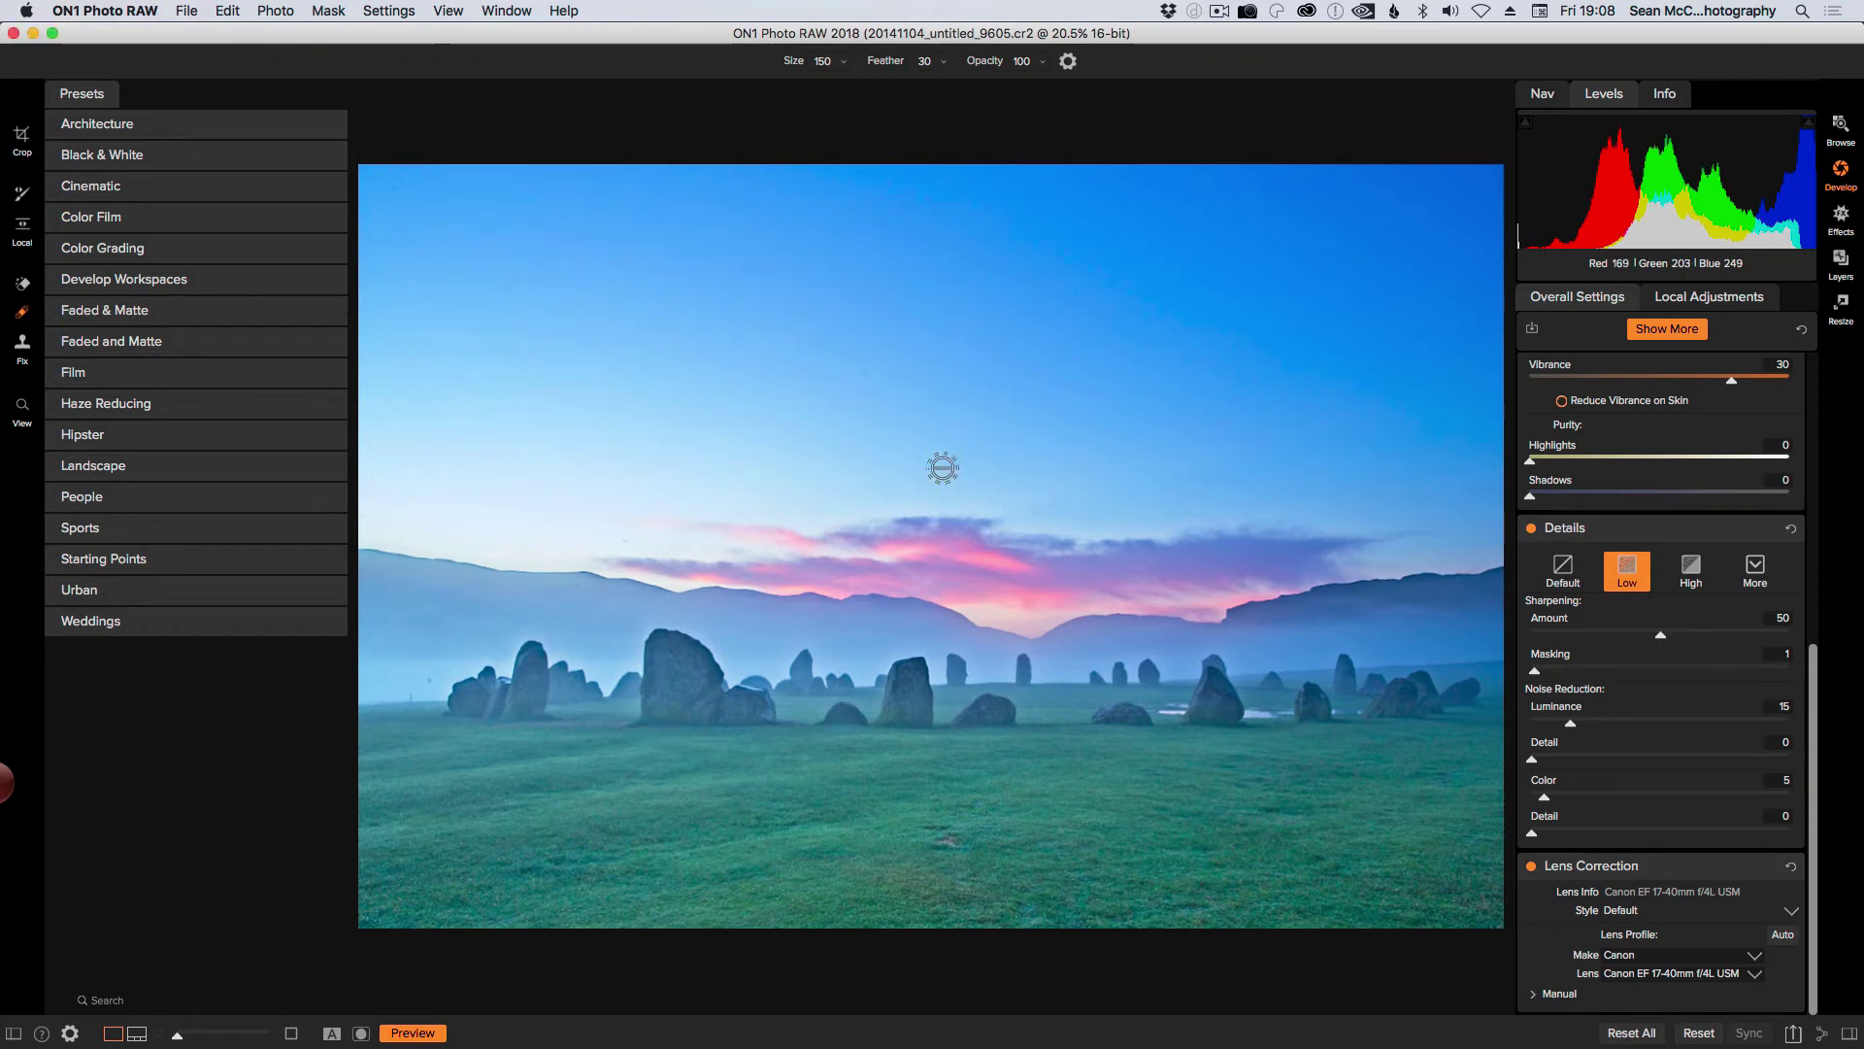
pyautogui.moveTo(865, 371); pyautogui.dragTo(872, 361)
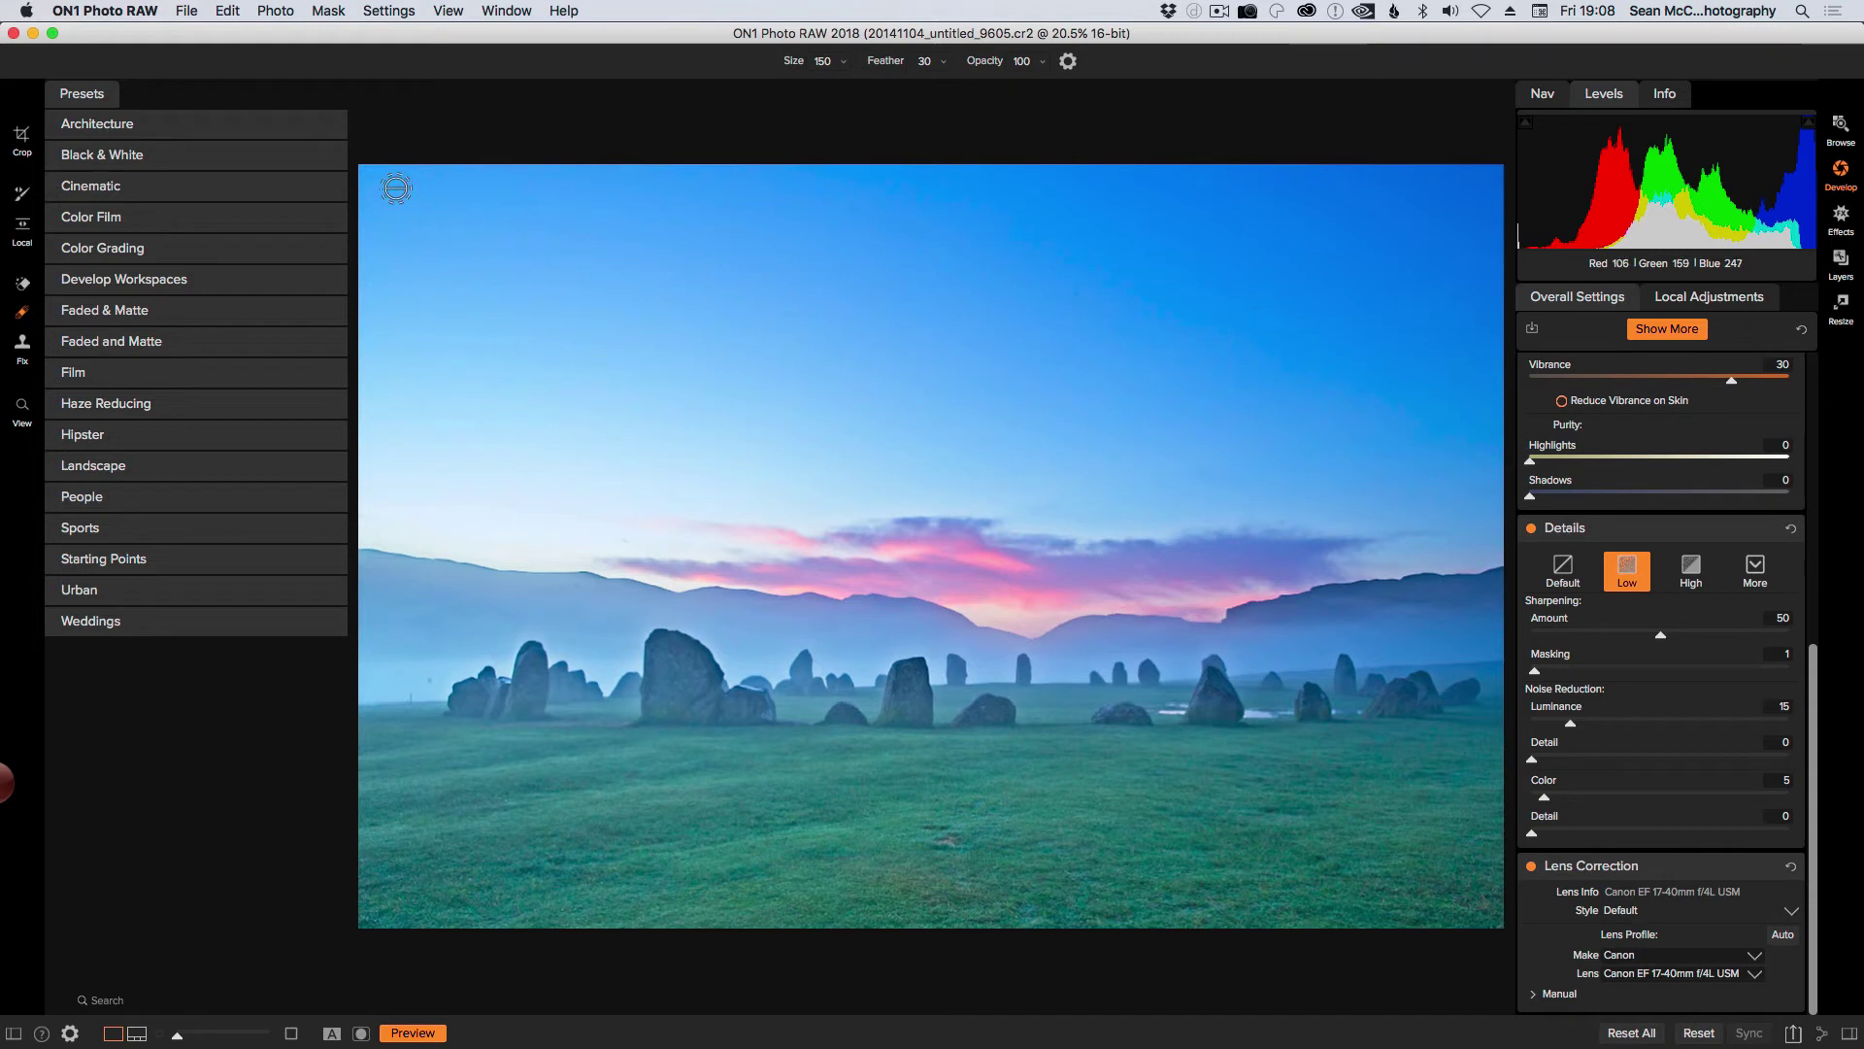
pyautogui.moveTo(391, 187); pyautogui.dragTo(419, 187)
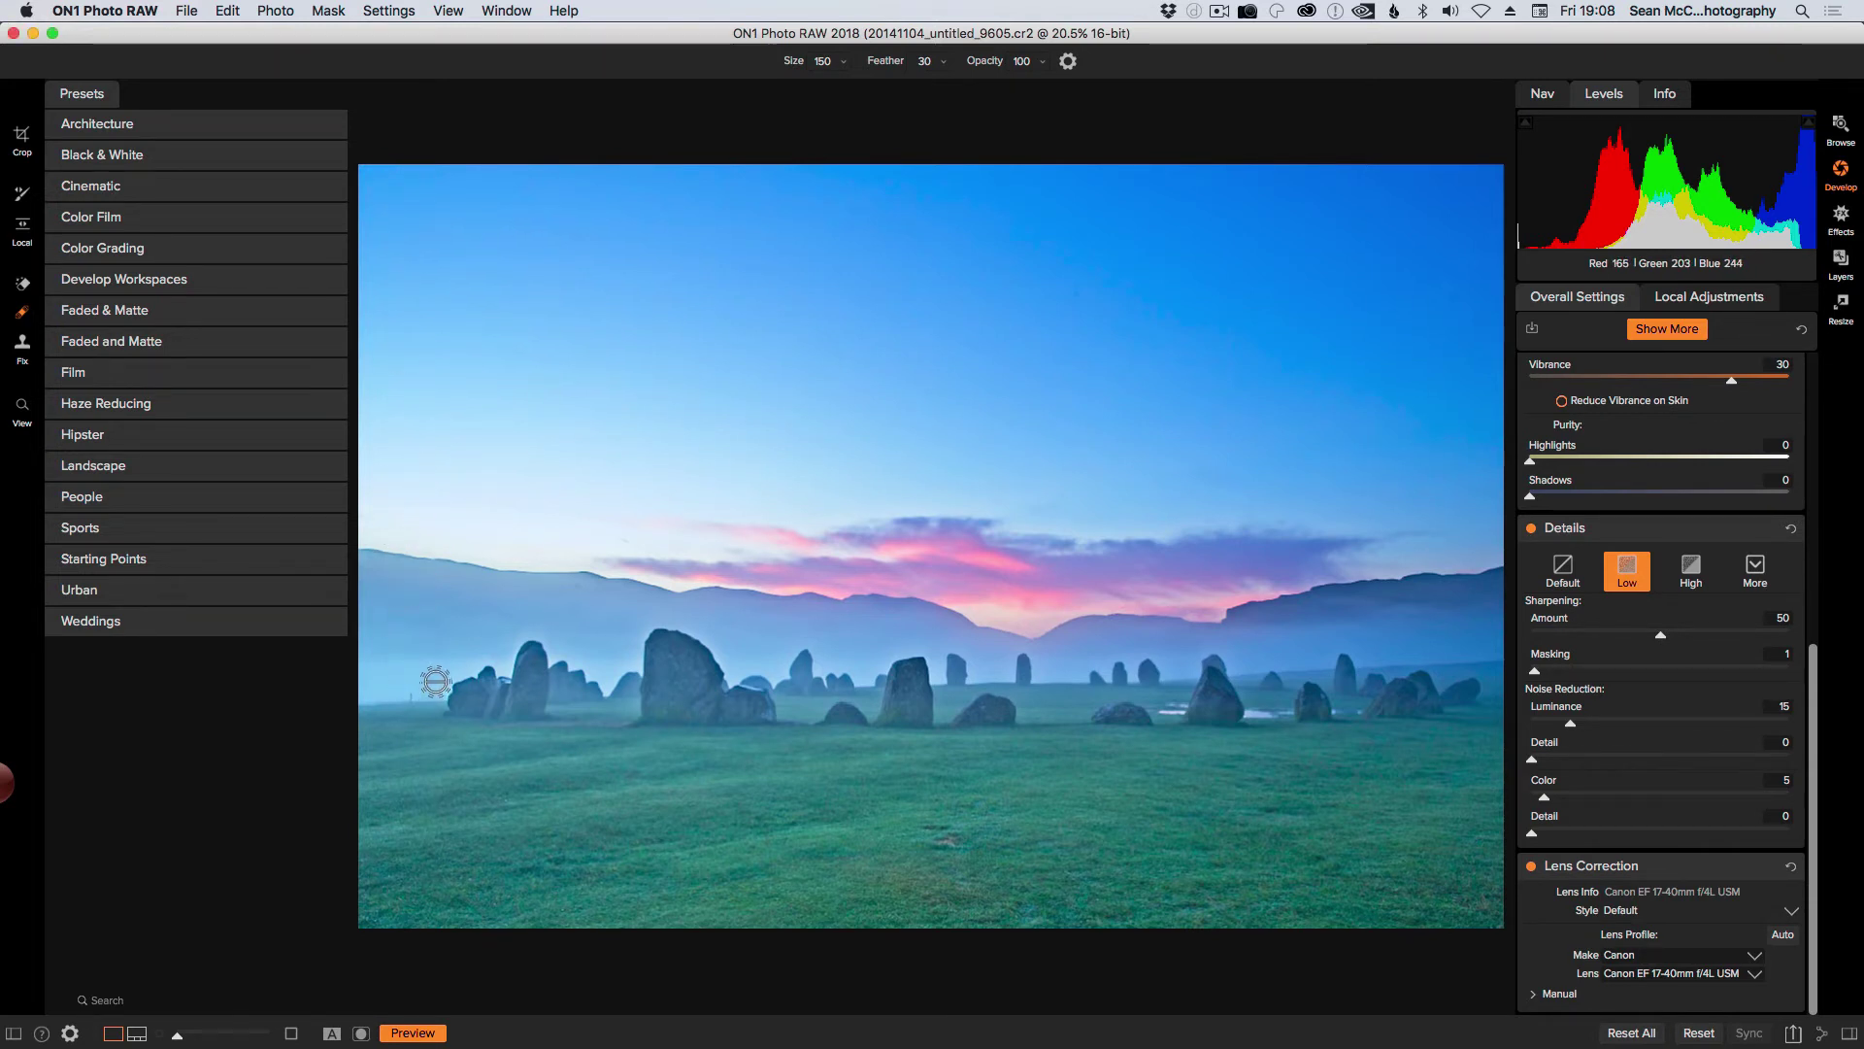
pyautogui.moveTo(428, 681); pyautogui.dragTo(423, 678)
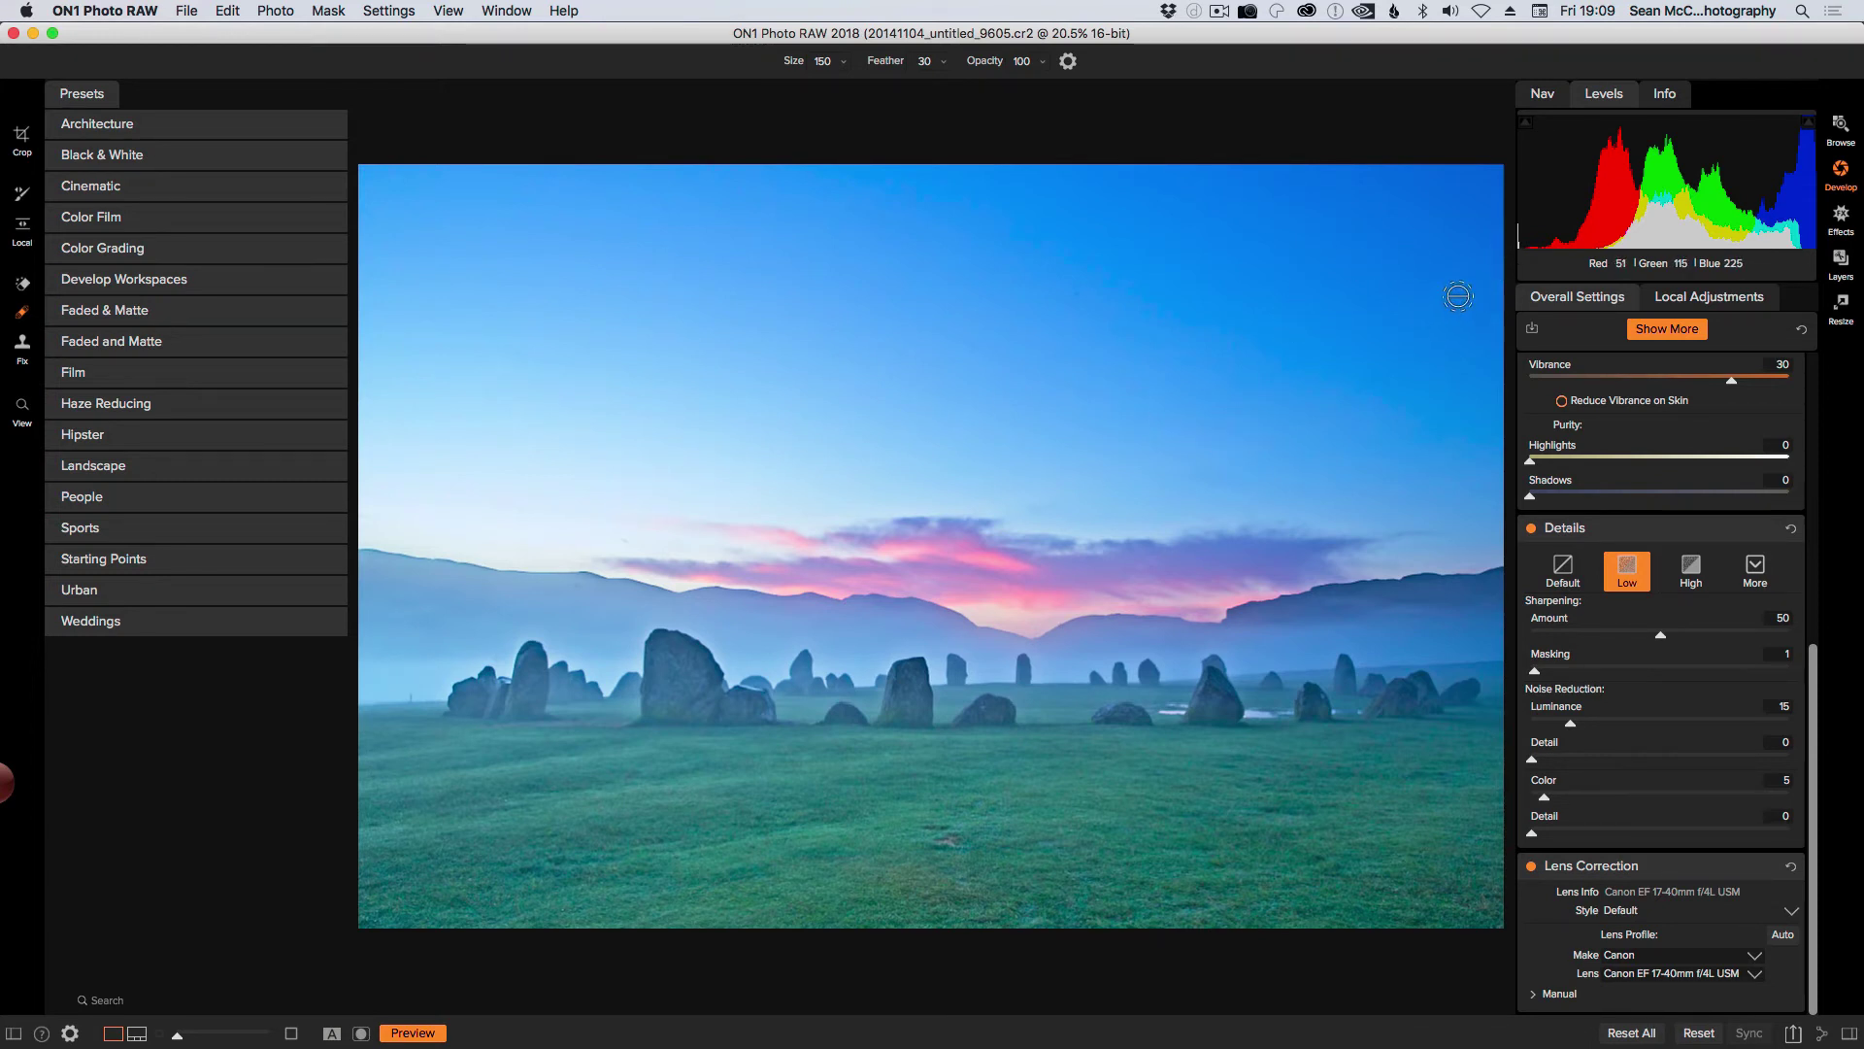
pyautogui.moveTo(1459, 296); pyautogui.dragTo(1461, 297)
pyautogui.moveTo(1078, 293); pyautogui.dragTo(1076, 300)
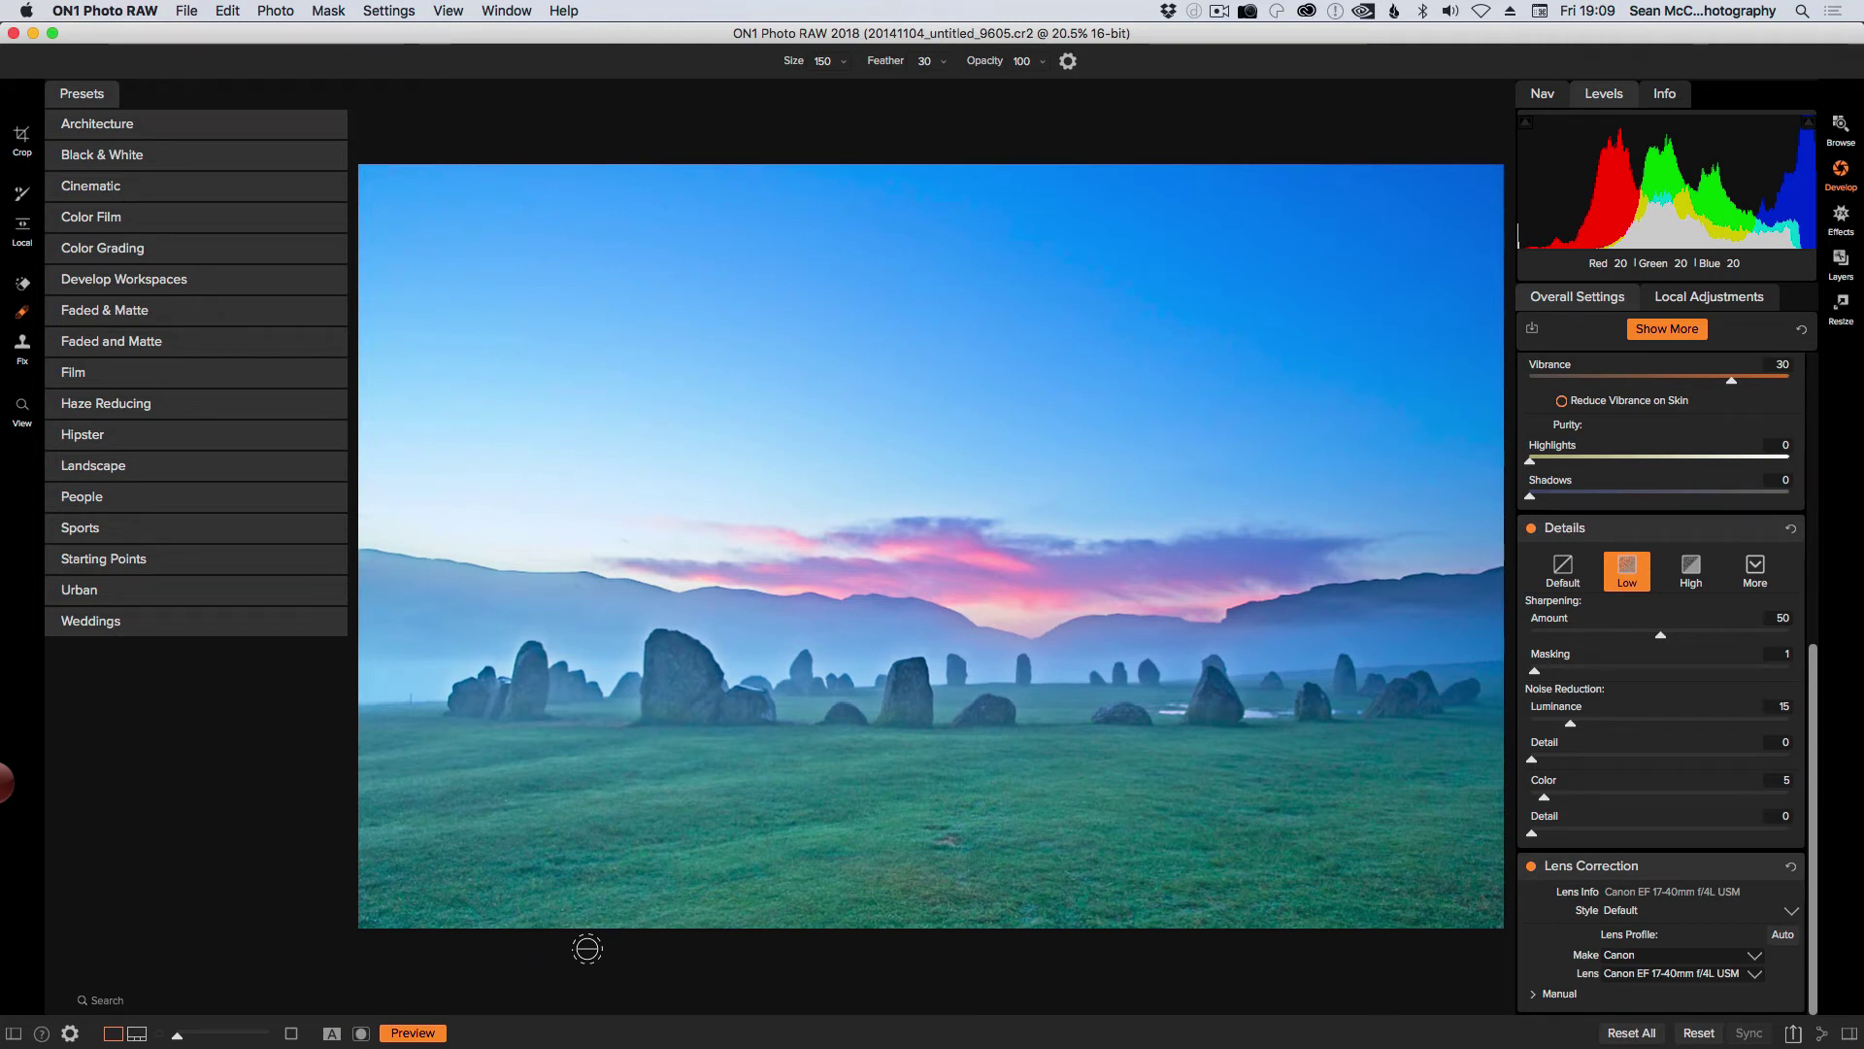
pyautogui.click(361, 1035)
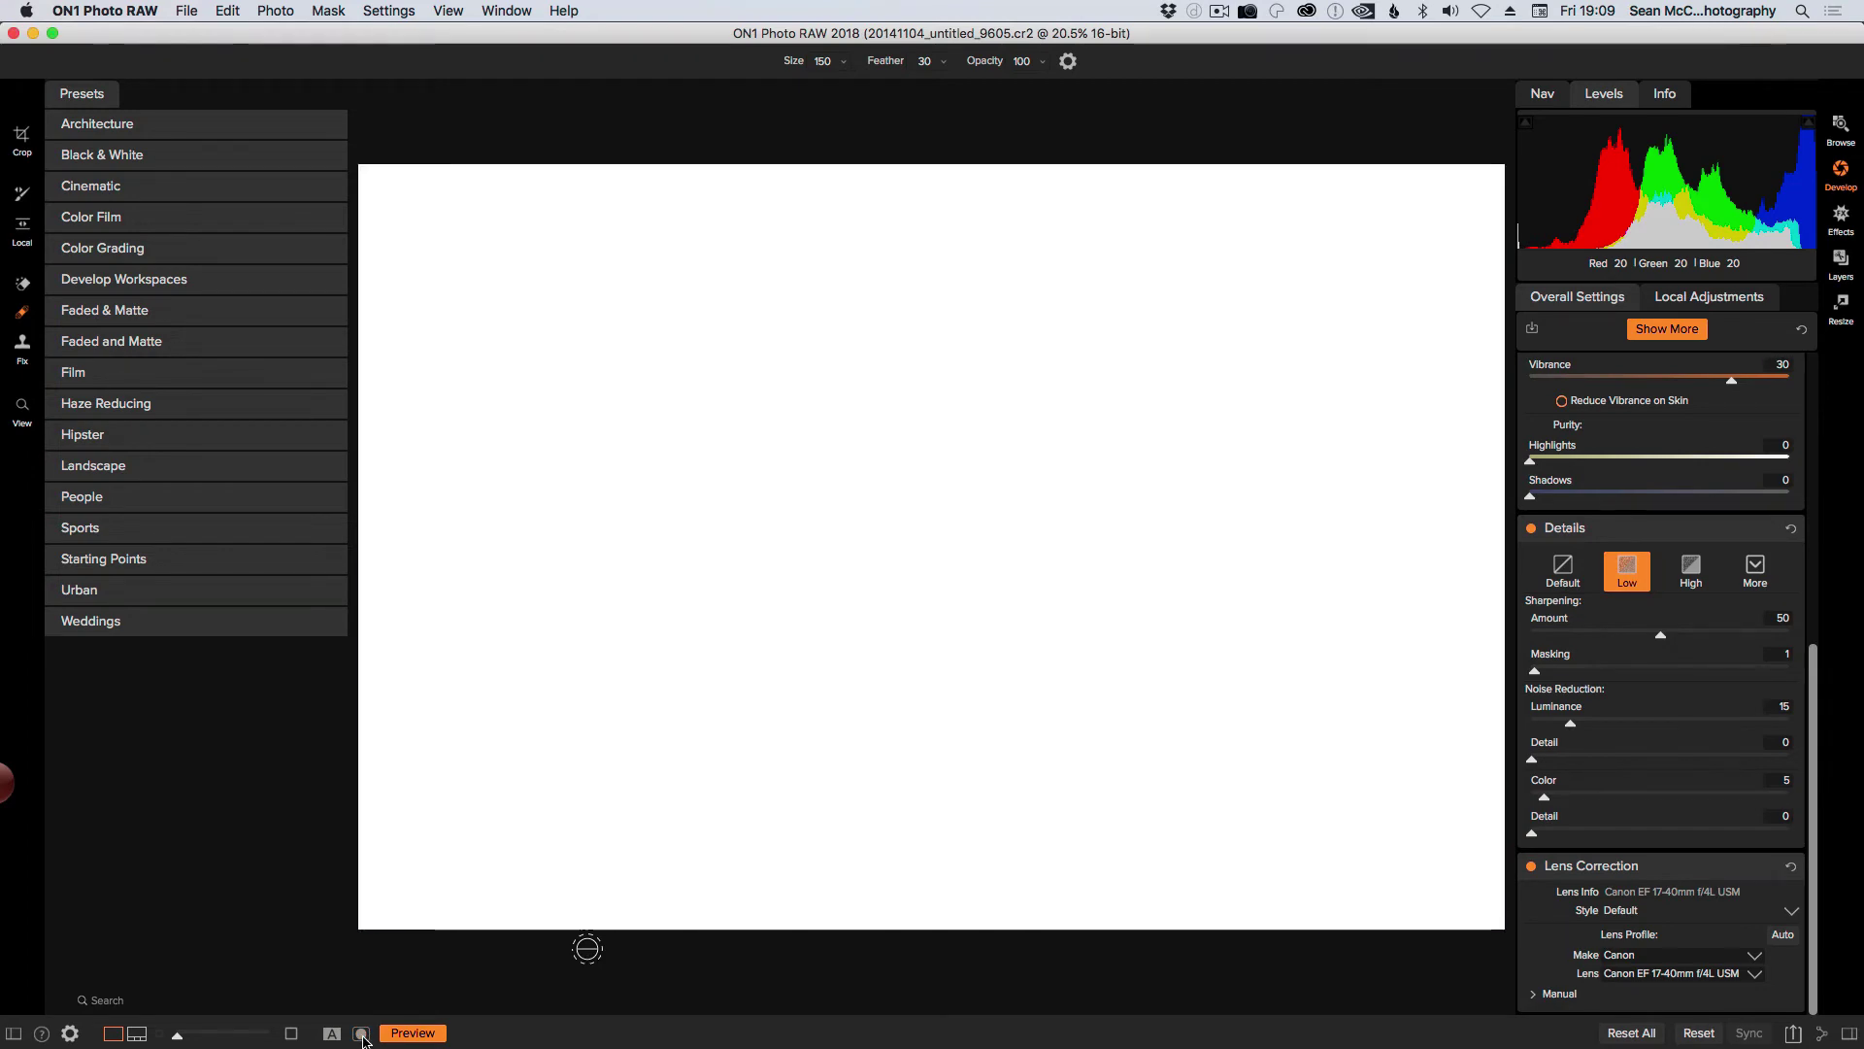
pyautogui.click(363, 1037)
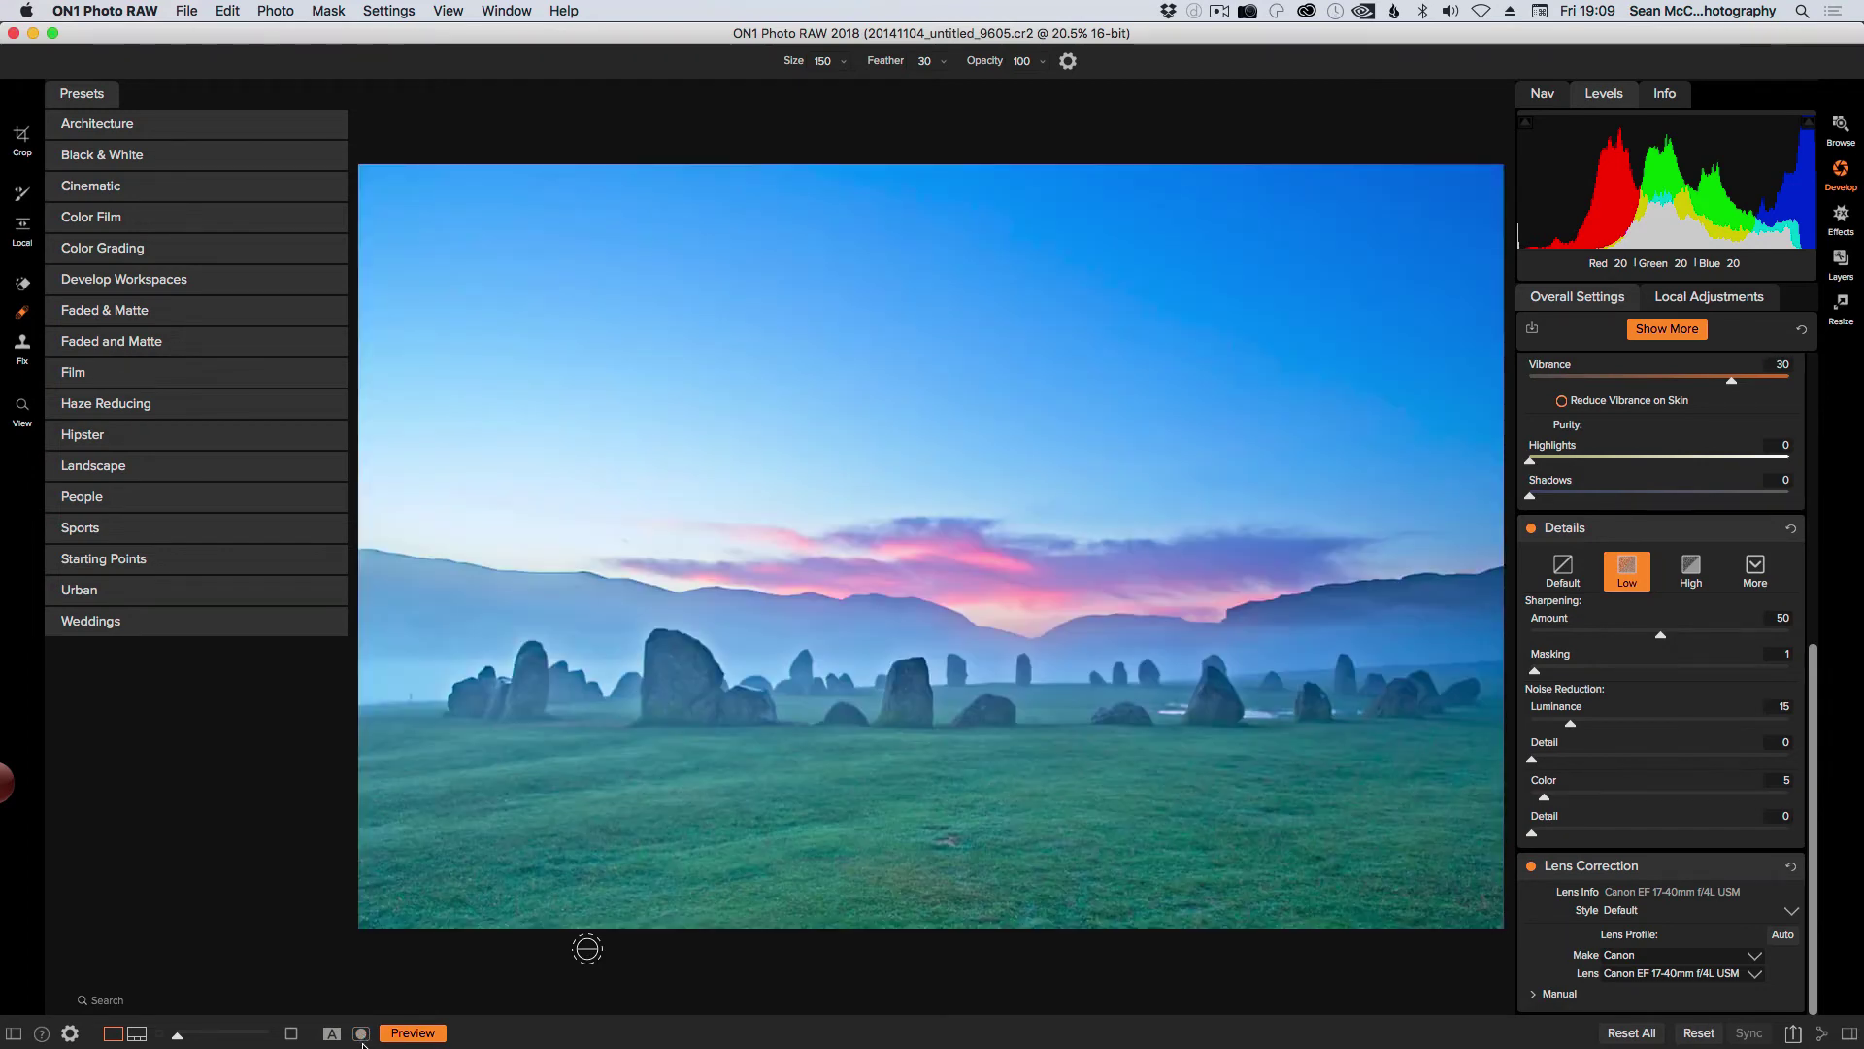
# - Try the Autumn preset from the Landscape category, inspect the stones at 100% zoom, and remove the preset's look
pyautogui.click(117, 464)
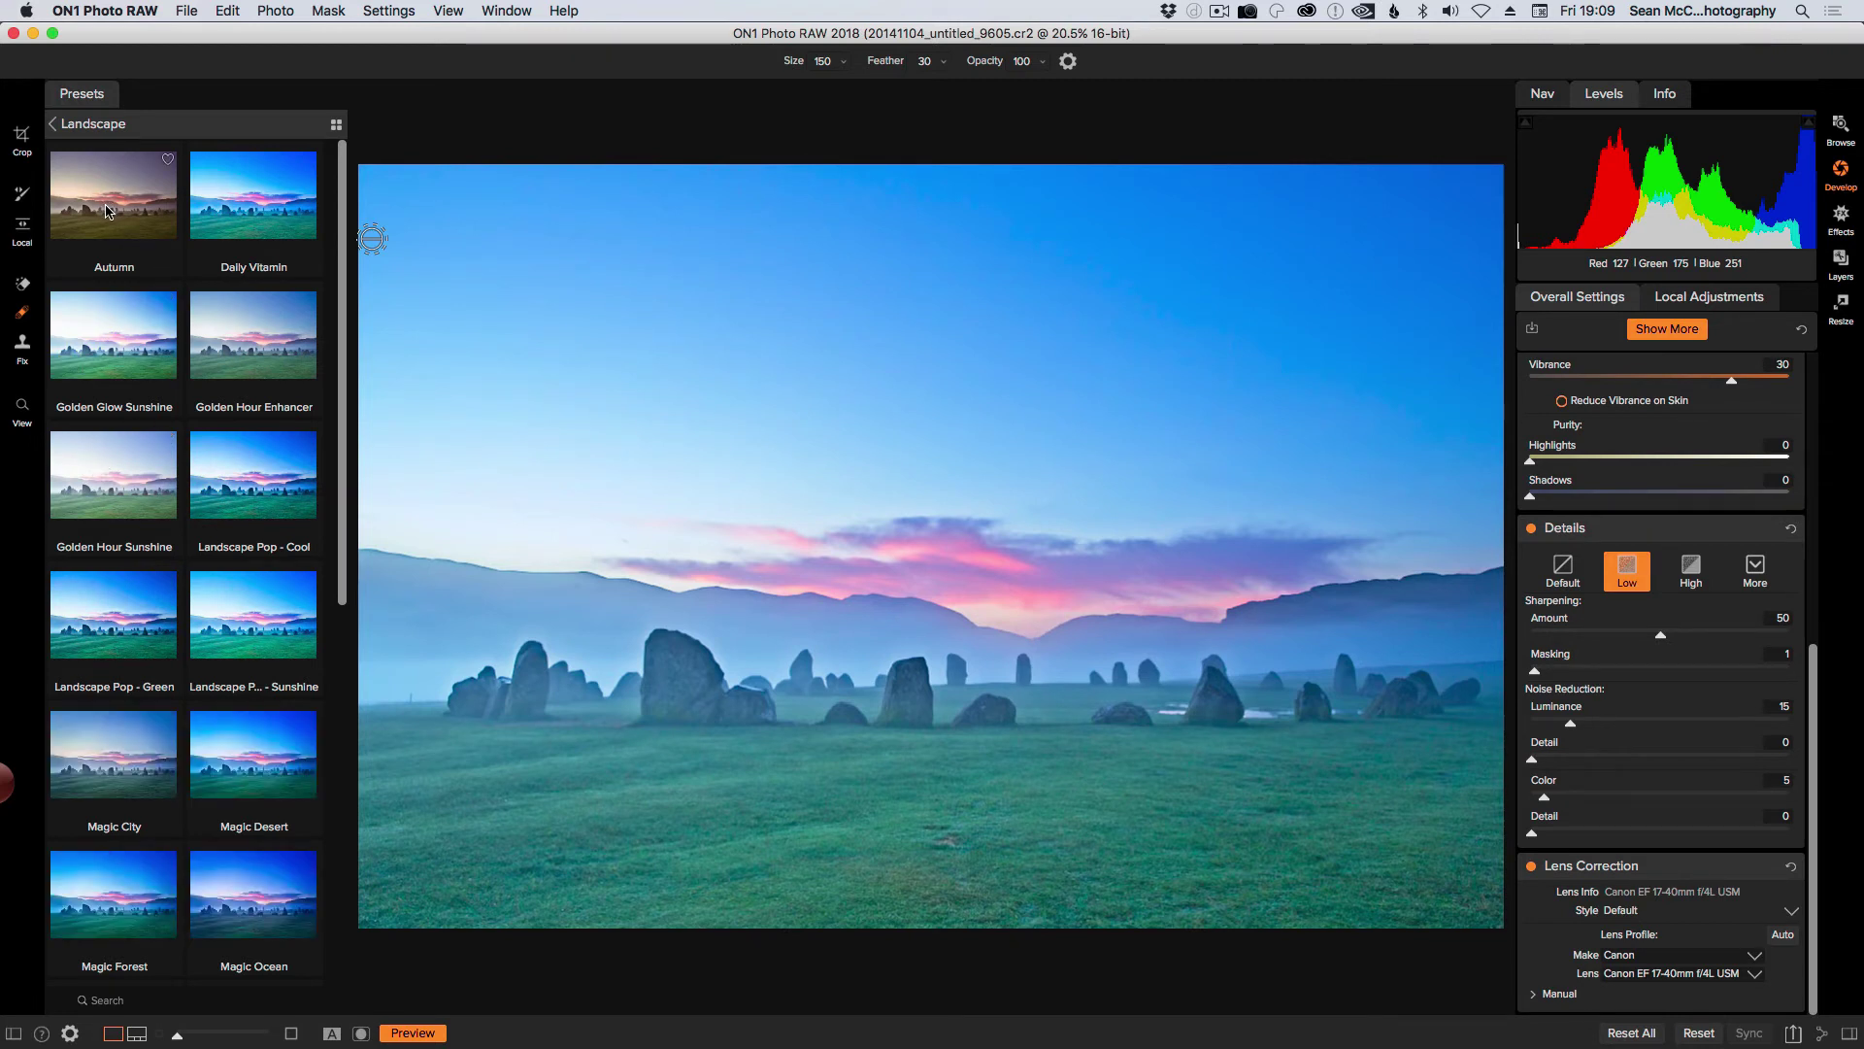
pyautogui.click(112, 214)
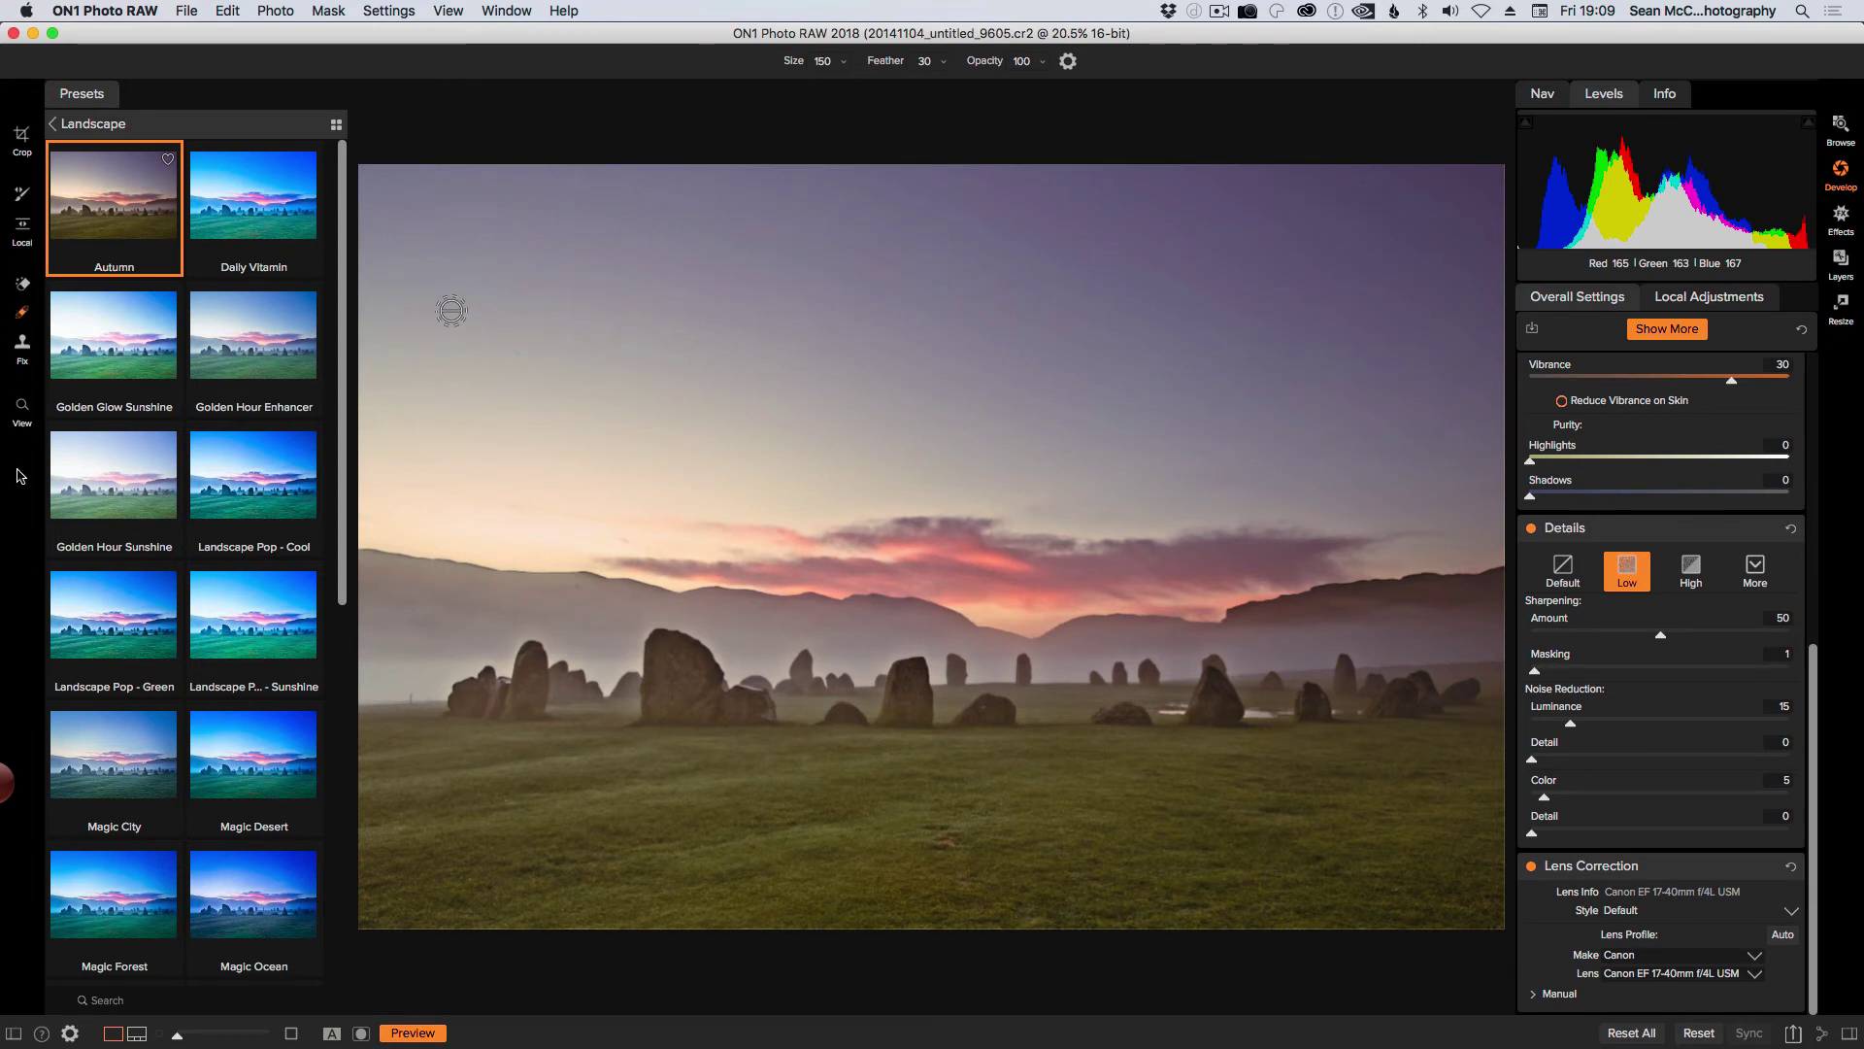
pyautogui.click(26, 413)
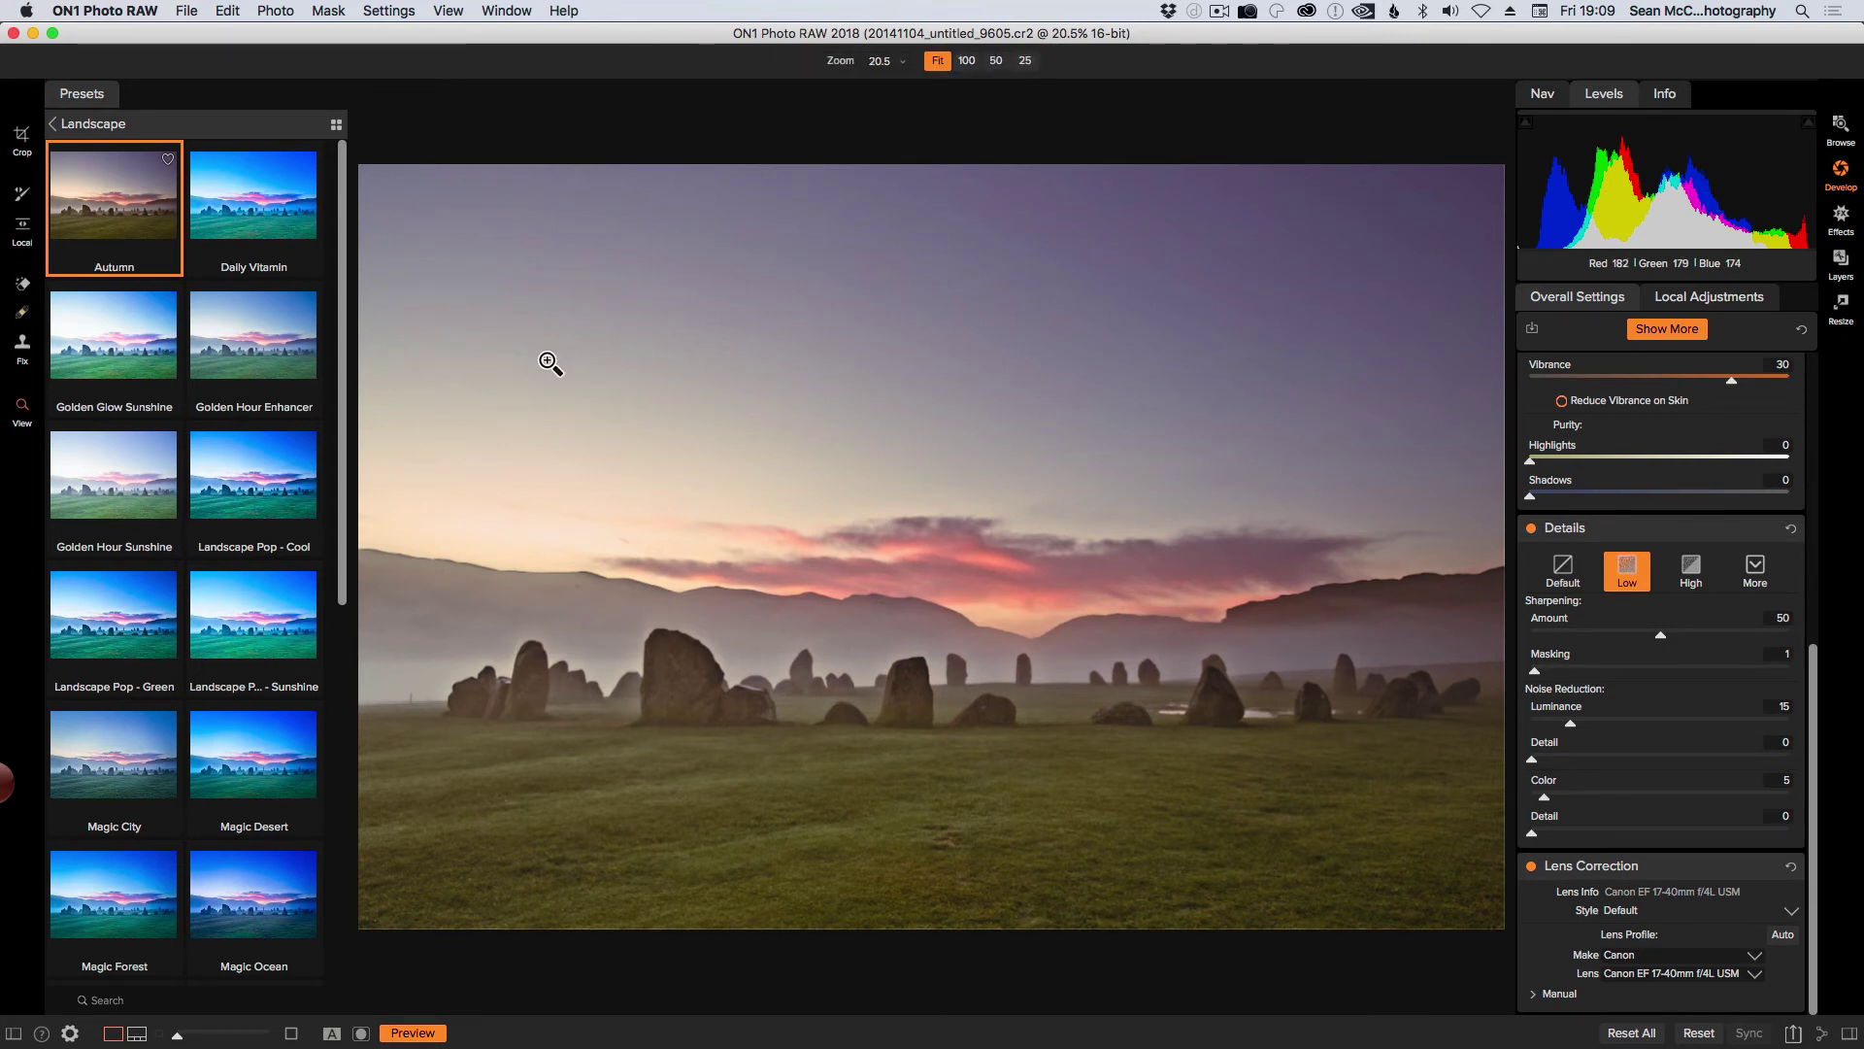
pyautogui.click(937, 686)
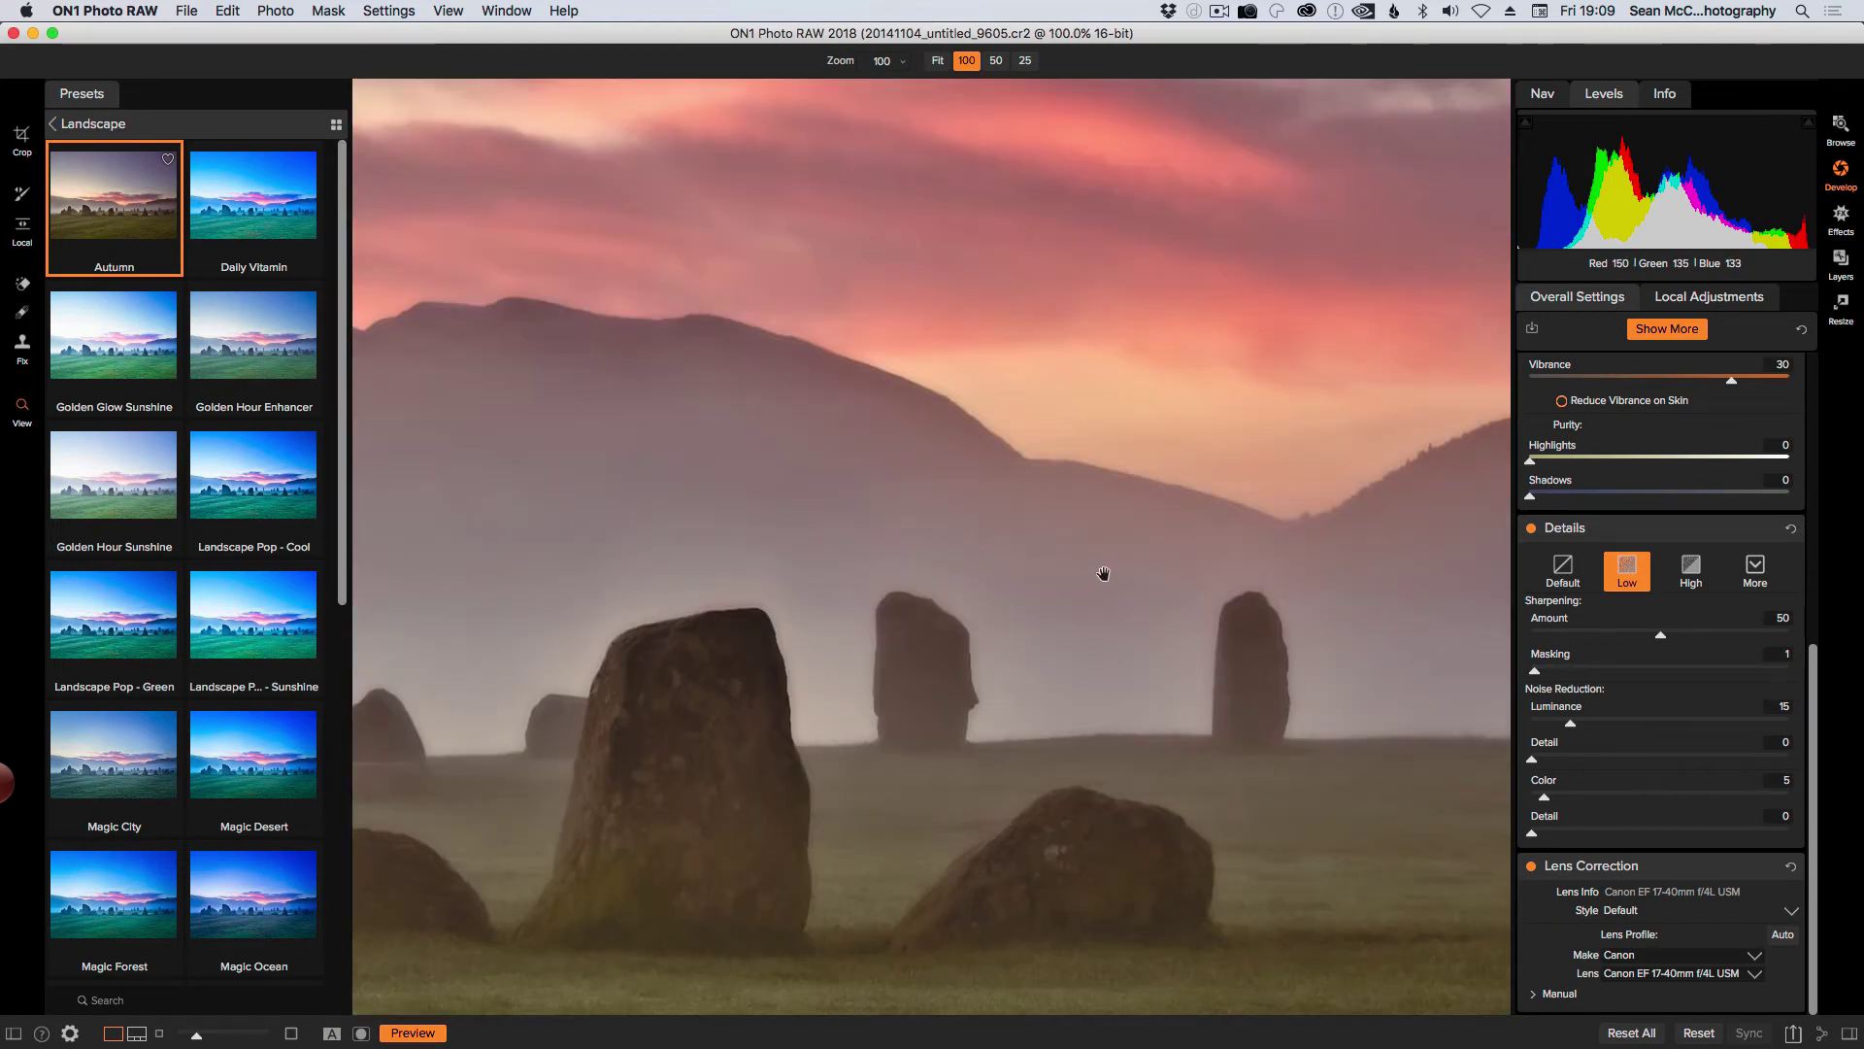
pyautogui.click(1104, 574)
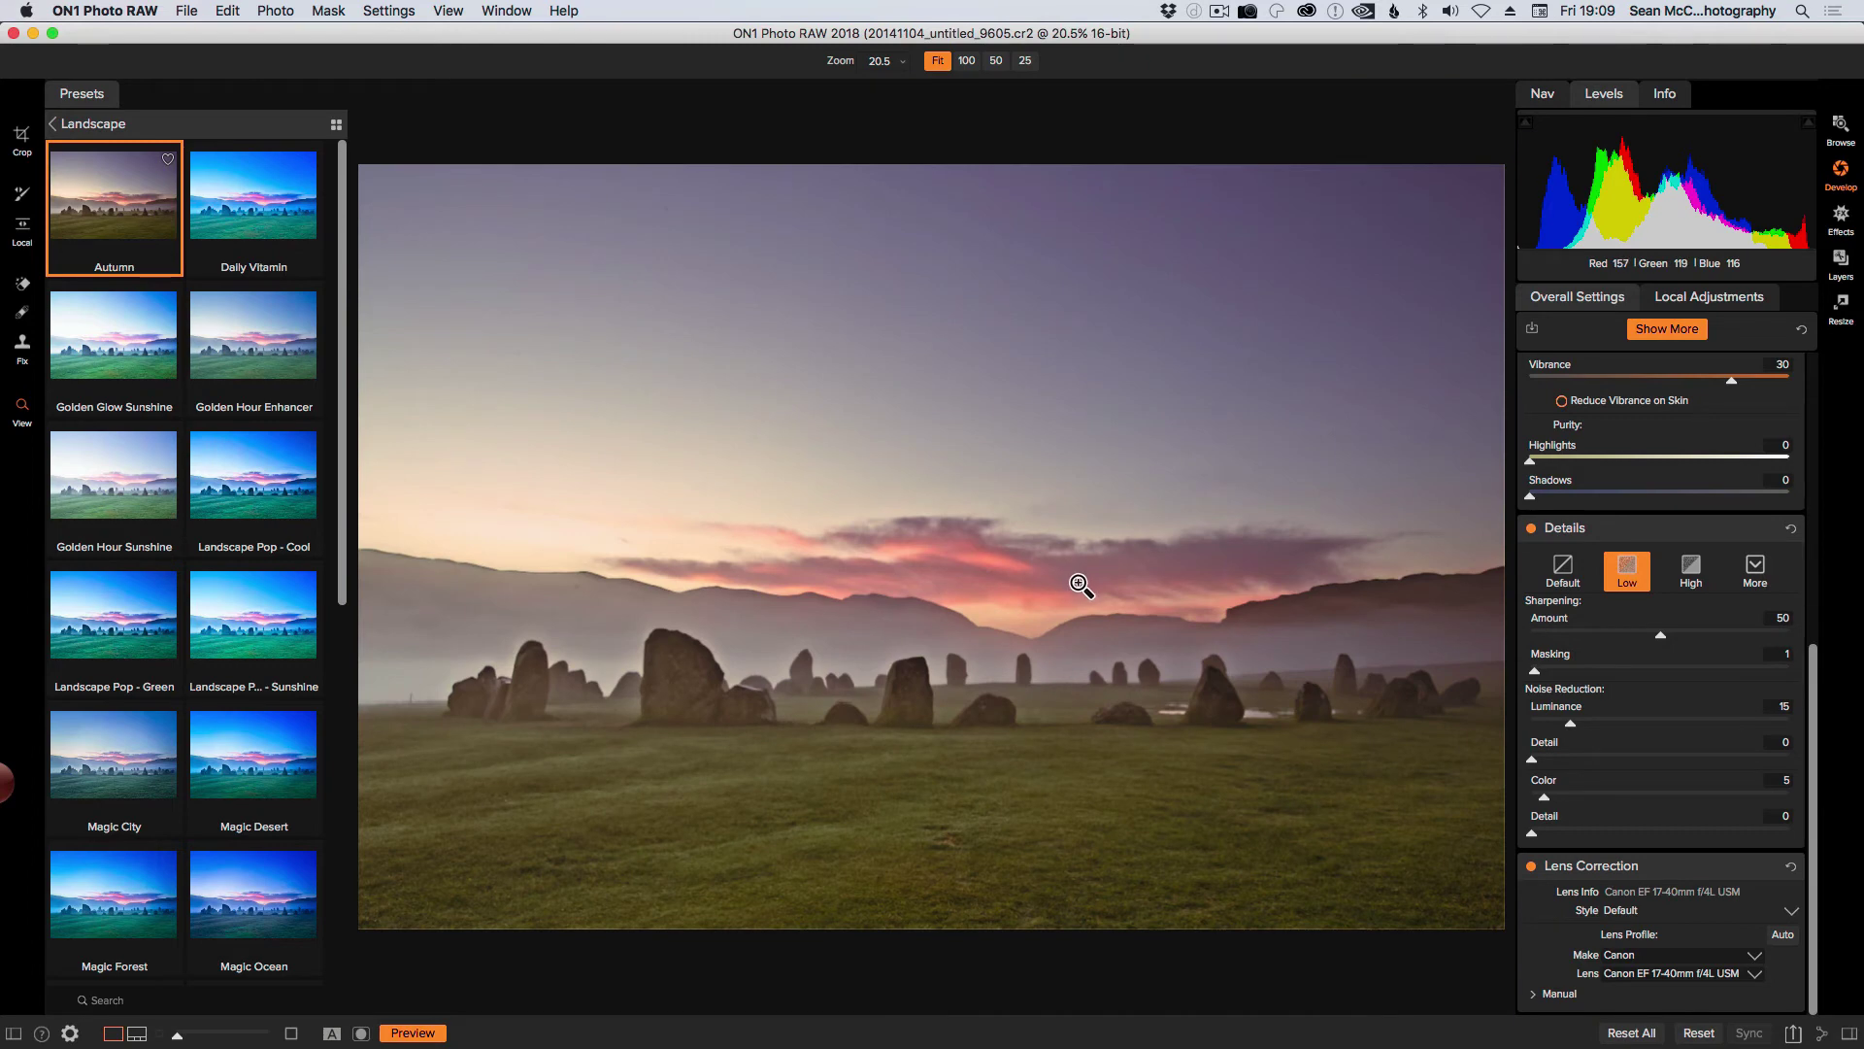
pyautogui.press('\\')
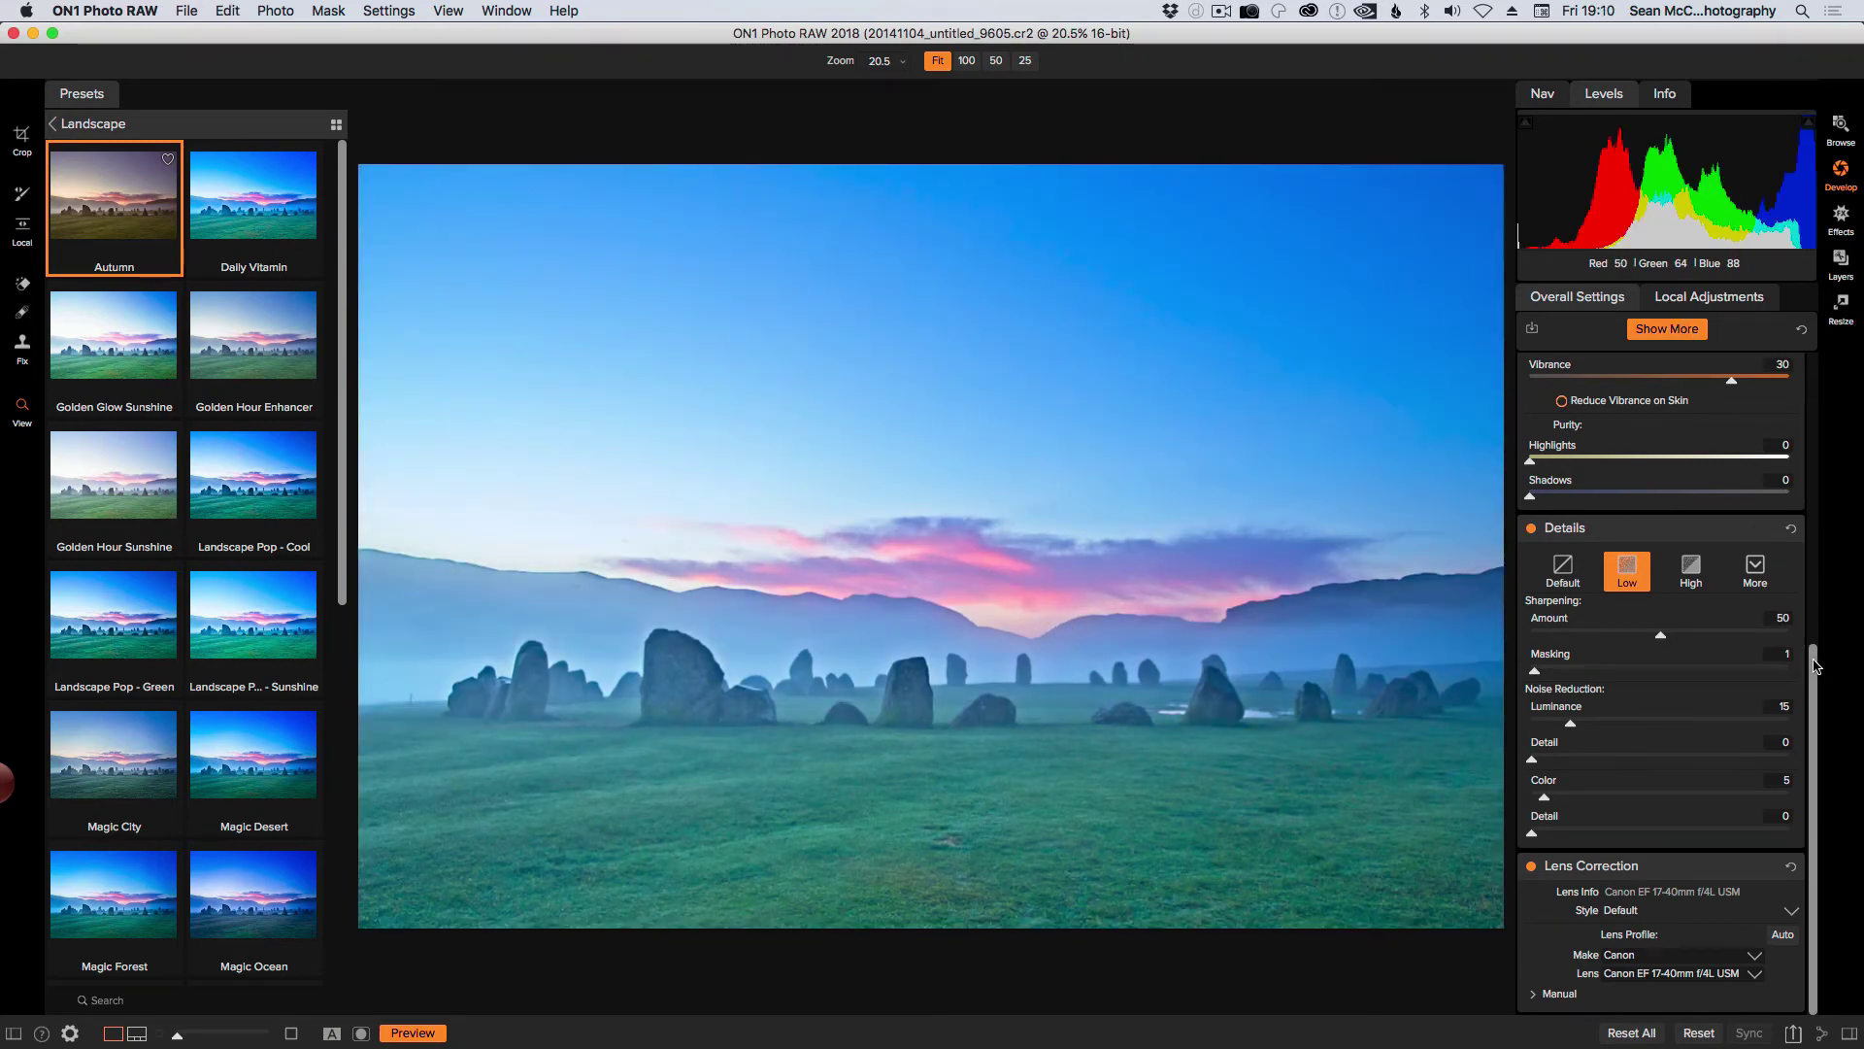
# - Warm the photo by setting the color Temperature to 6263, and glance at the new feature list in Safari
pyautogui.scroll(6, 1821, 392)
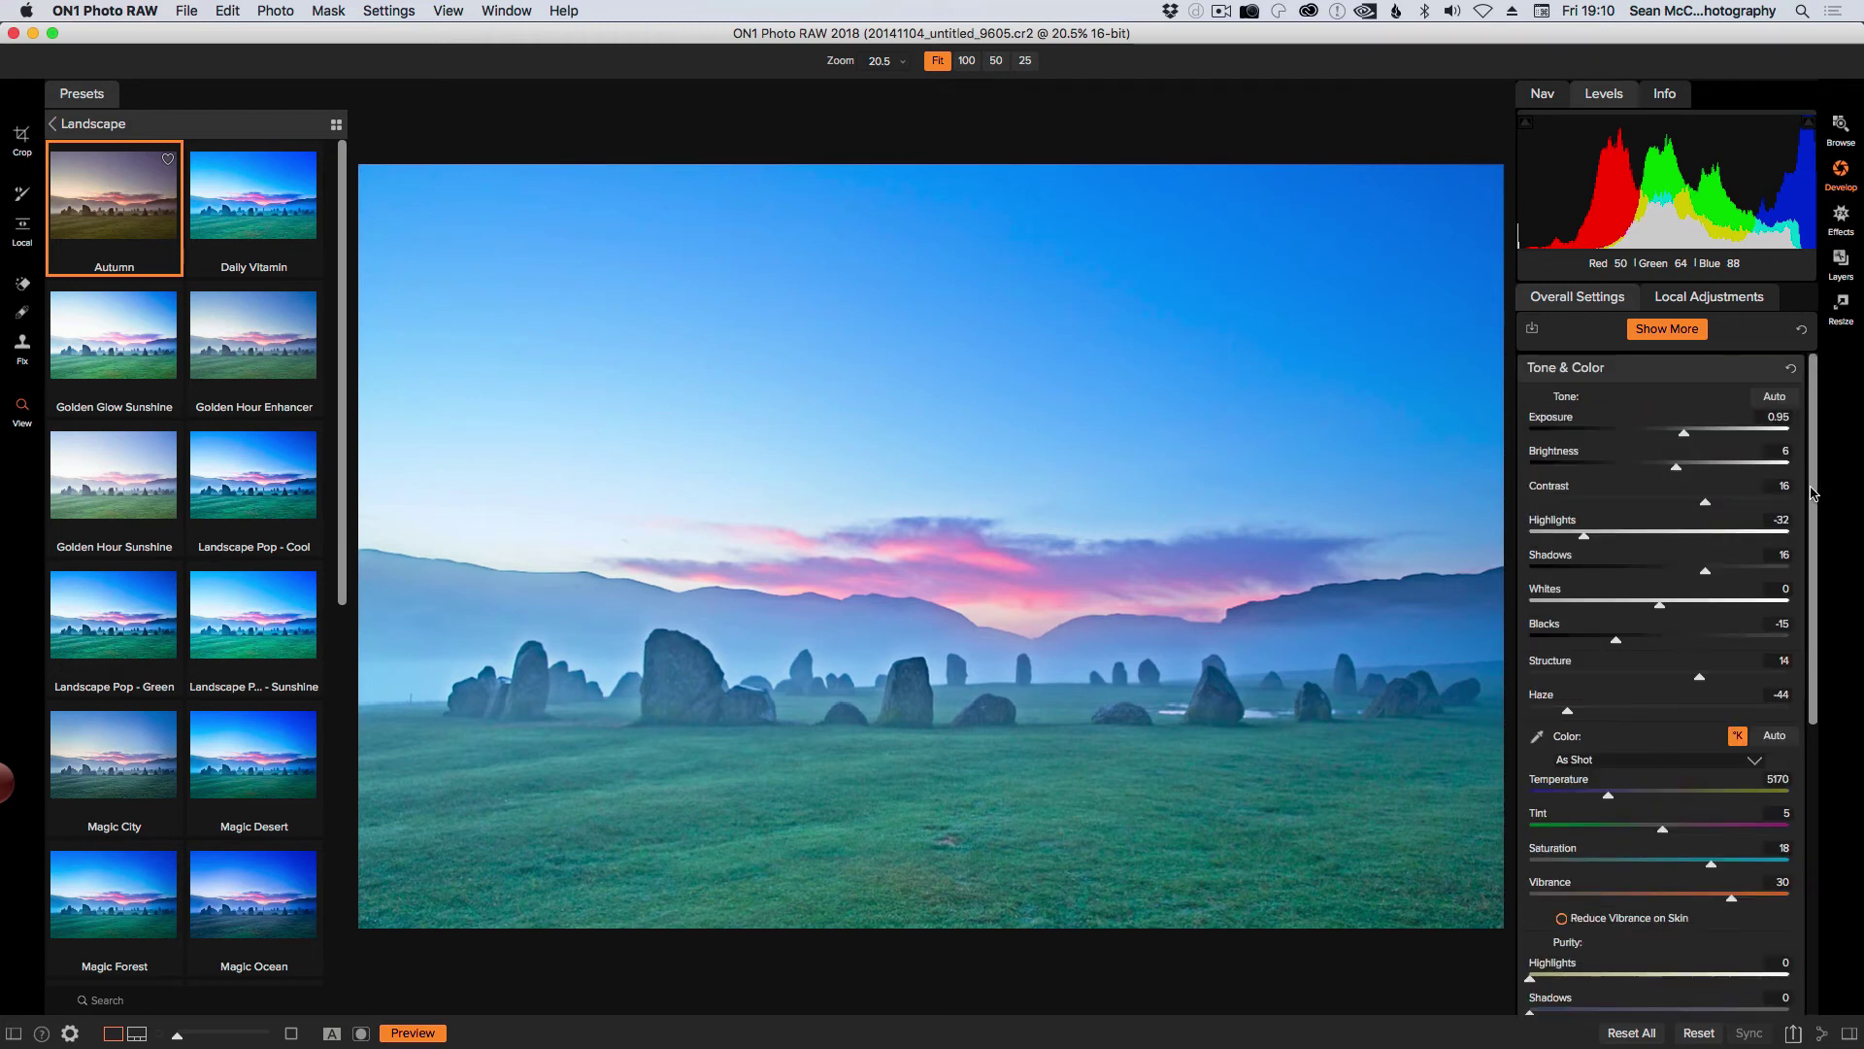
pyautogui.moveTo(1609, 794); pyautogui.dragTo(1632, 799)
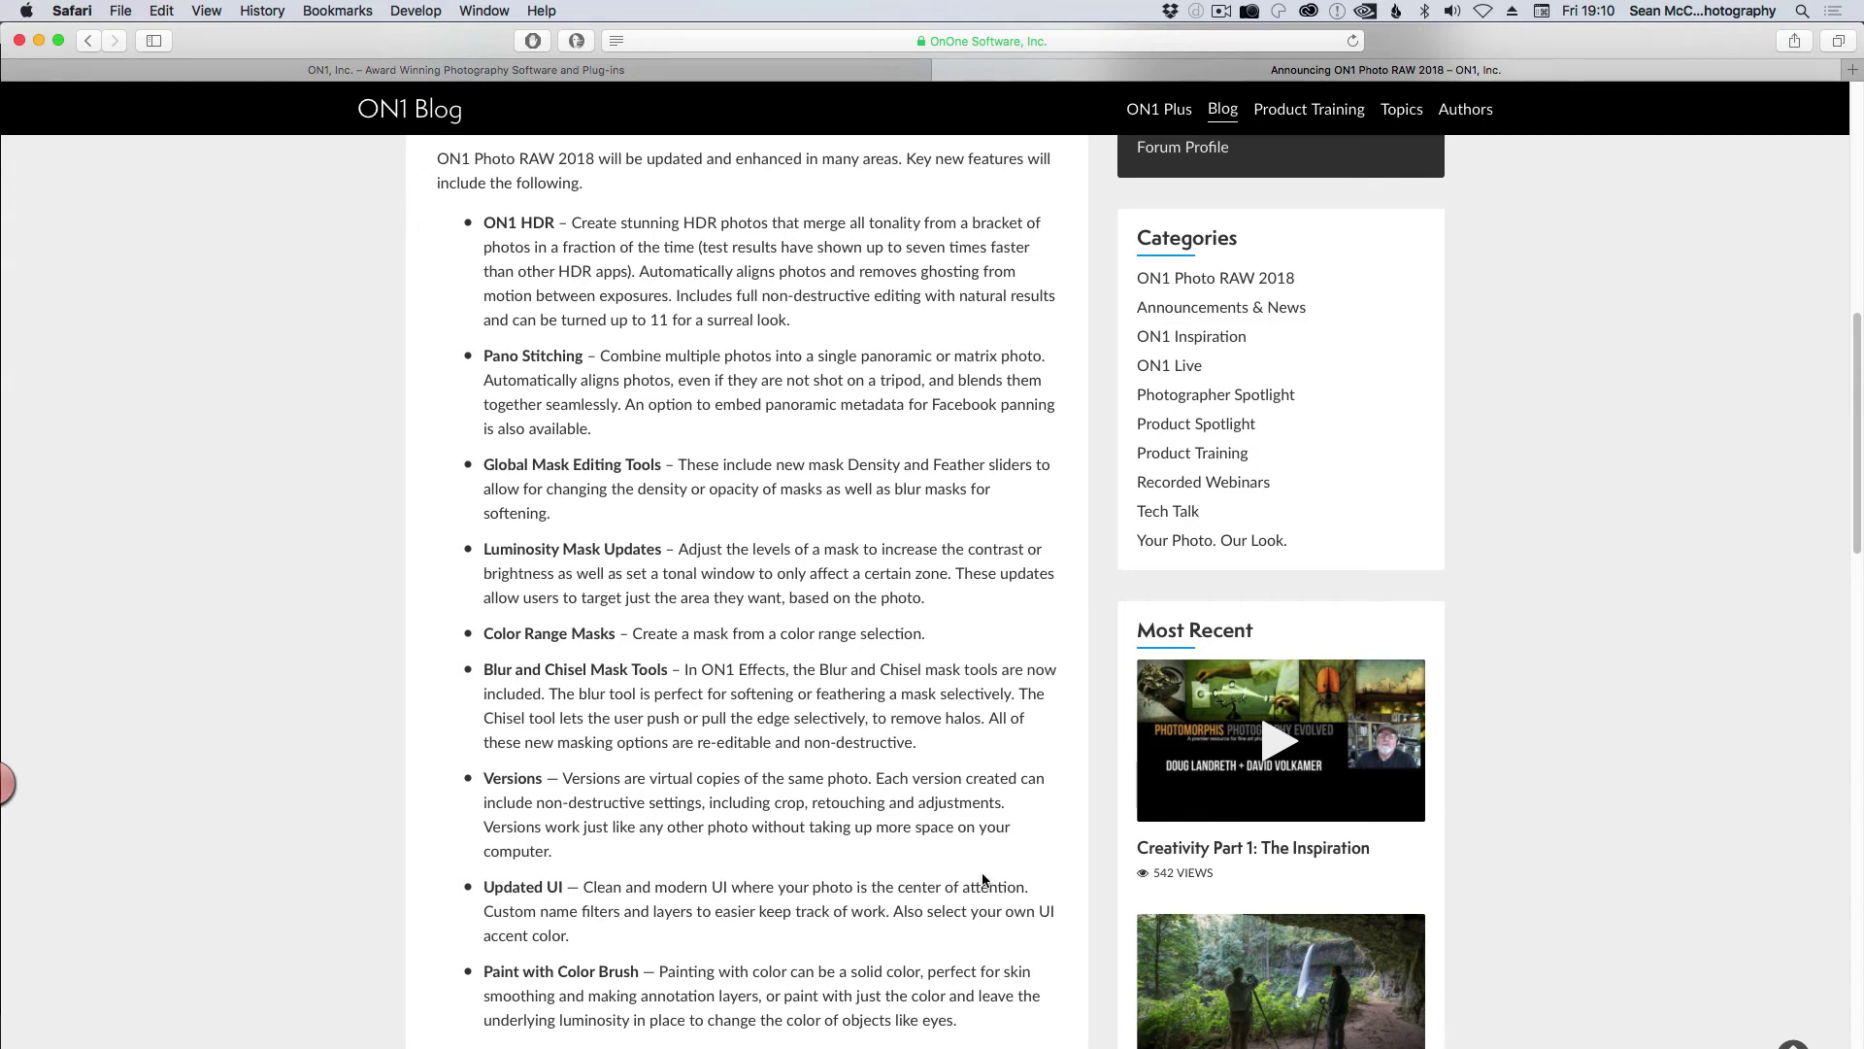
pyautogui.press('super+Tab')
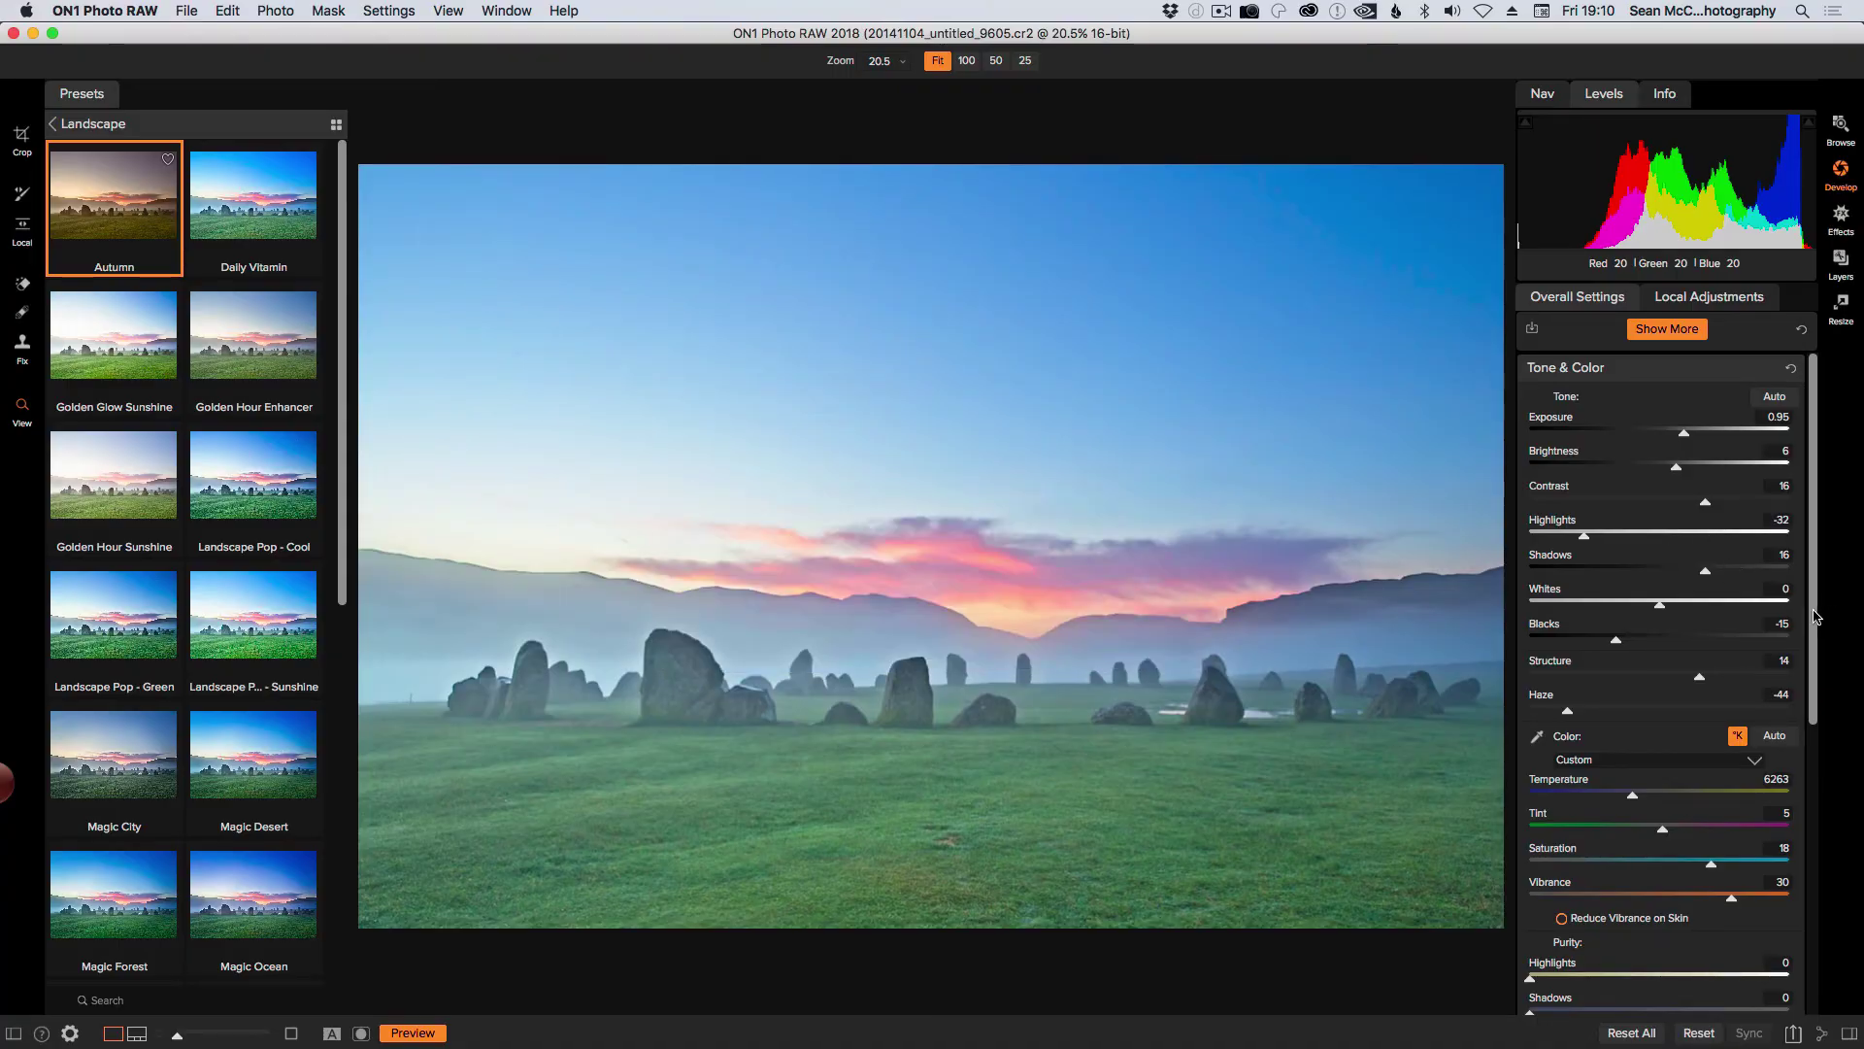
# - Start a local adjustment with the Linear Top gradient and set its Noise to -40
pyautogui.scroll(-10, 1707, 922)
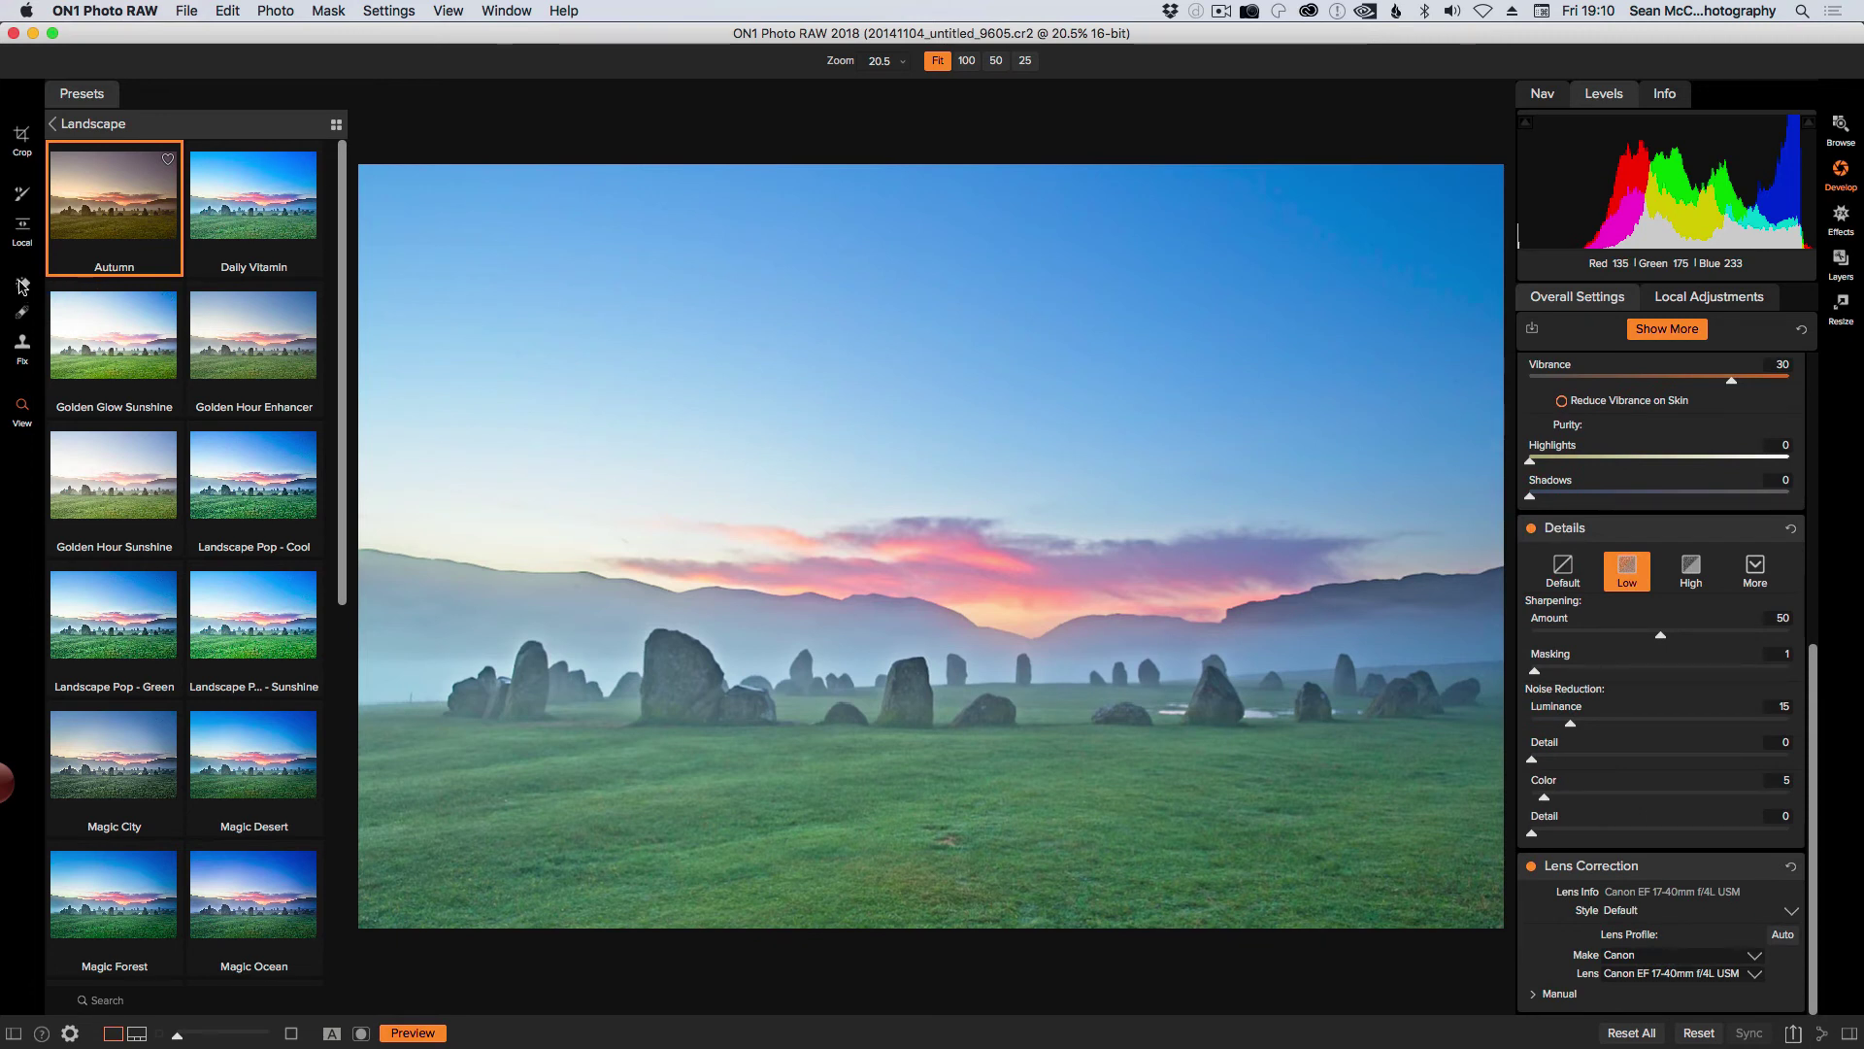
pyautogui.click(14, 241)
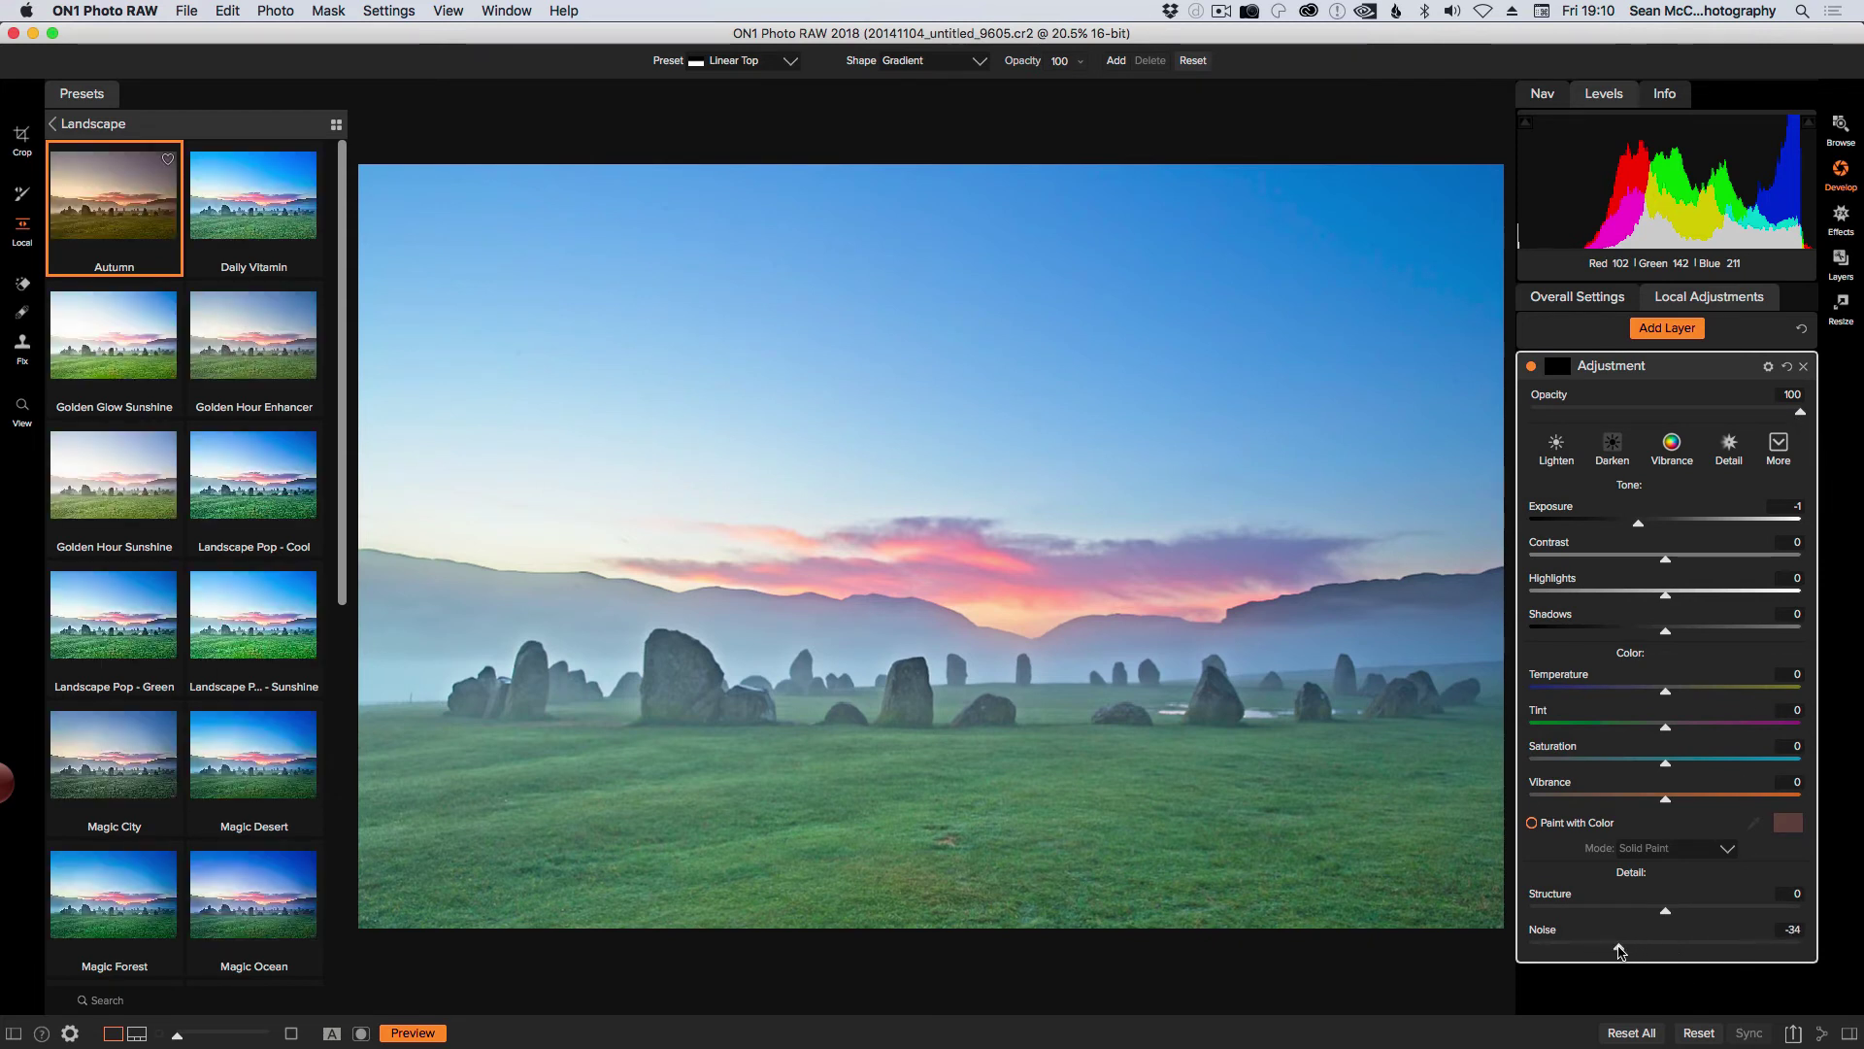
pyautogui.moveTo(1616, 950); pyautogui.dragTo(1614, 951)
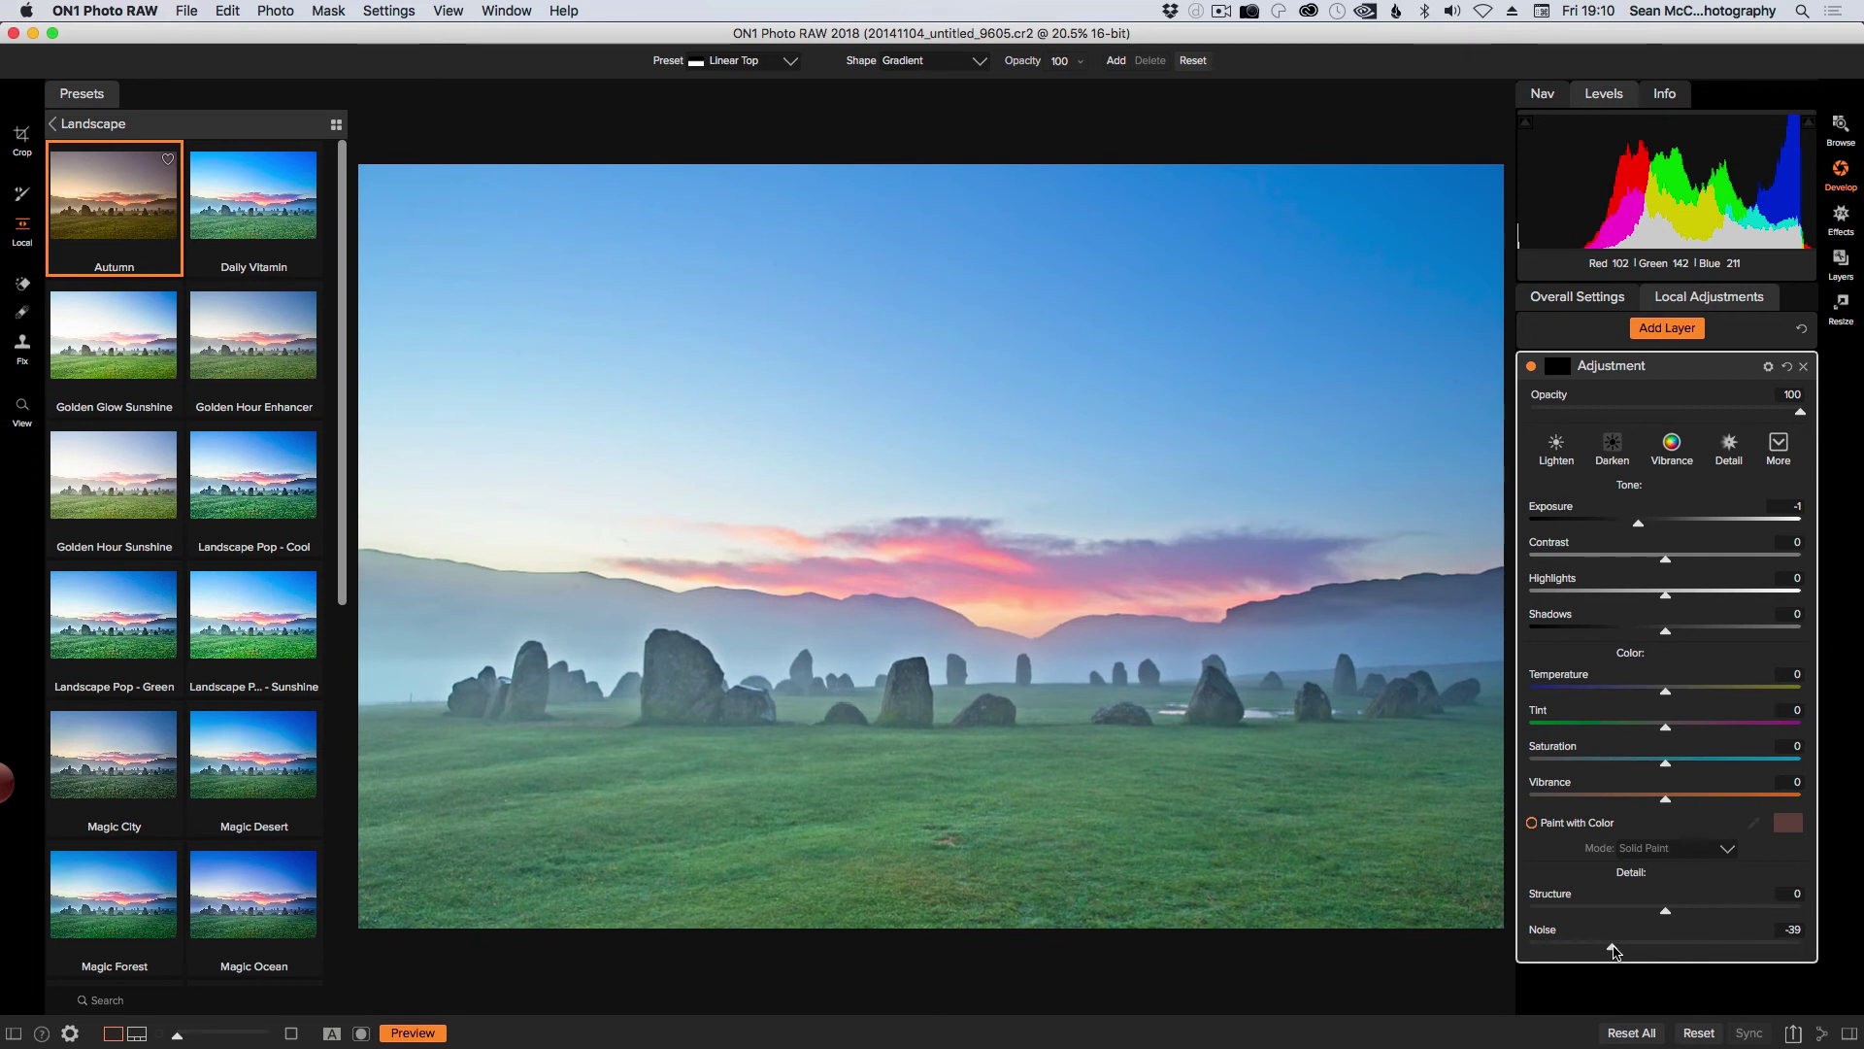
# - Turn on Paint with Color in Solid Paint mode and place the linear gradient over the sky down to the misty hills
pyautogui.click(1532, 824)
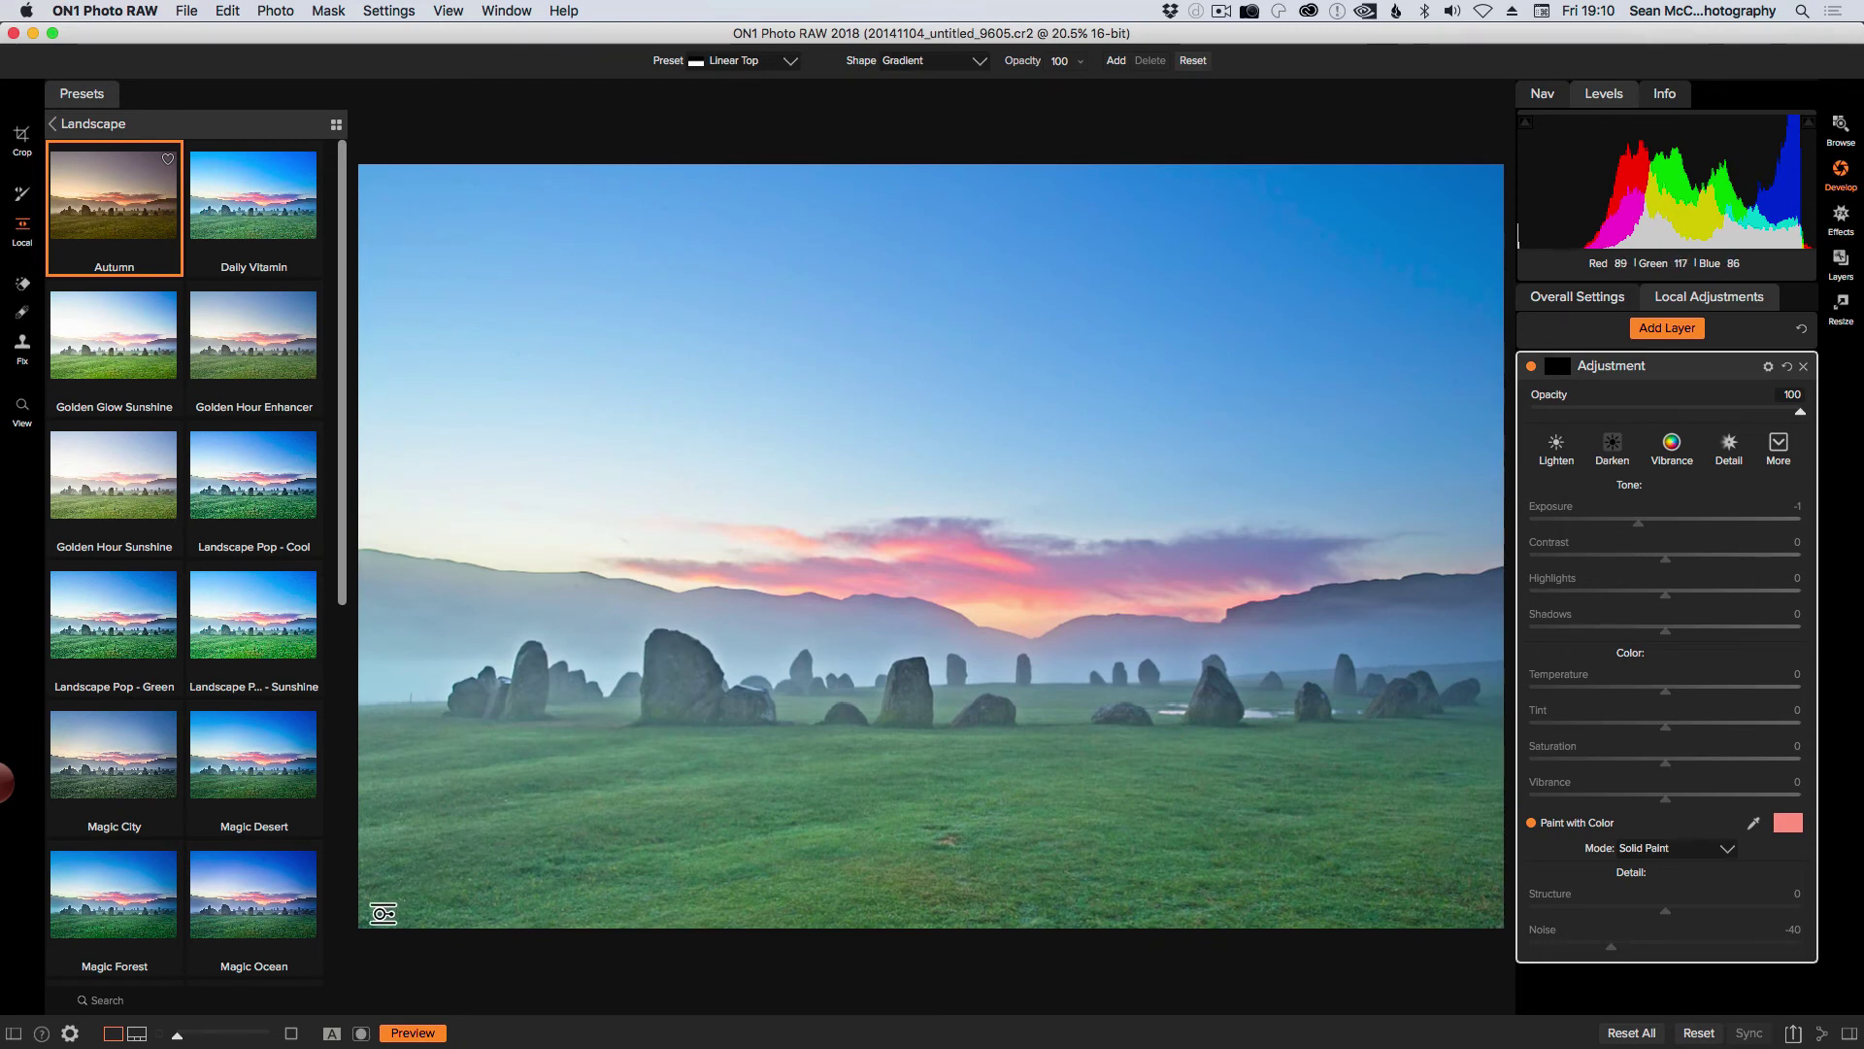
pyautogui.moveTo(418, 903); pyautogui.dragTo(497, 622)
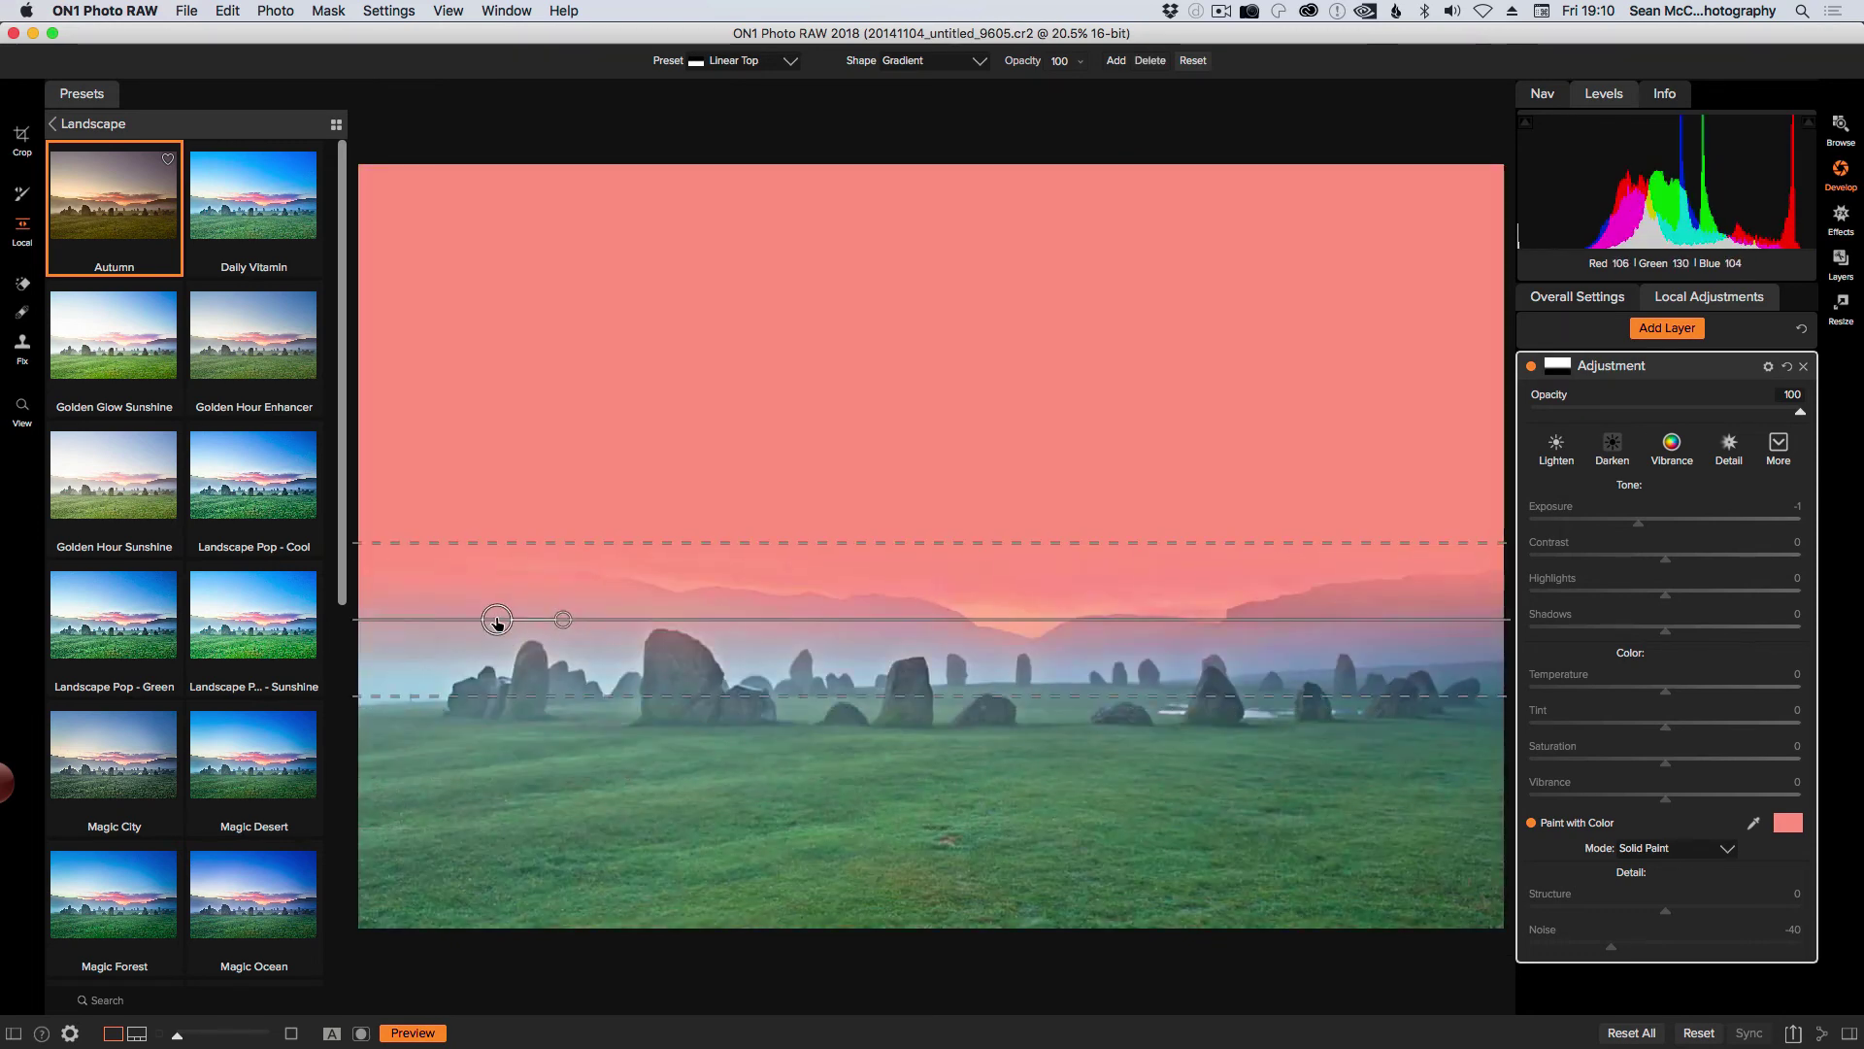
# - Preview the Replace Color mode on the sky gradient, and turn Paint with Color off
pyautogui.click(1726, 851)
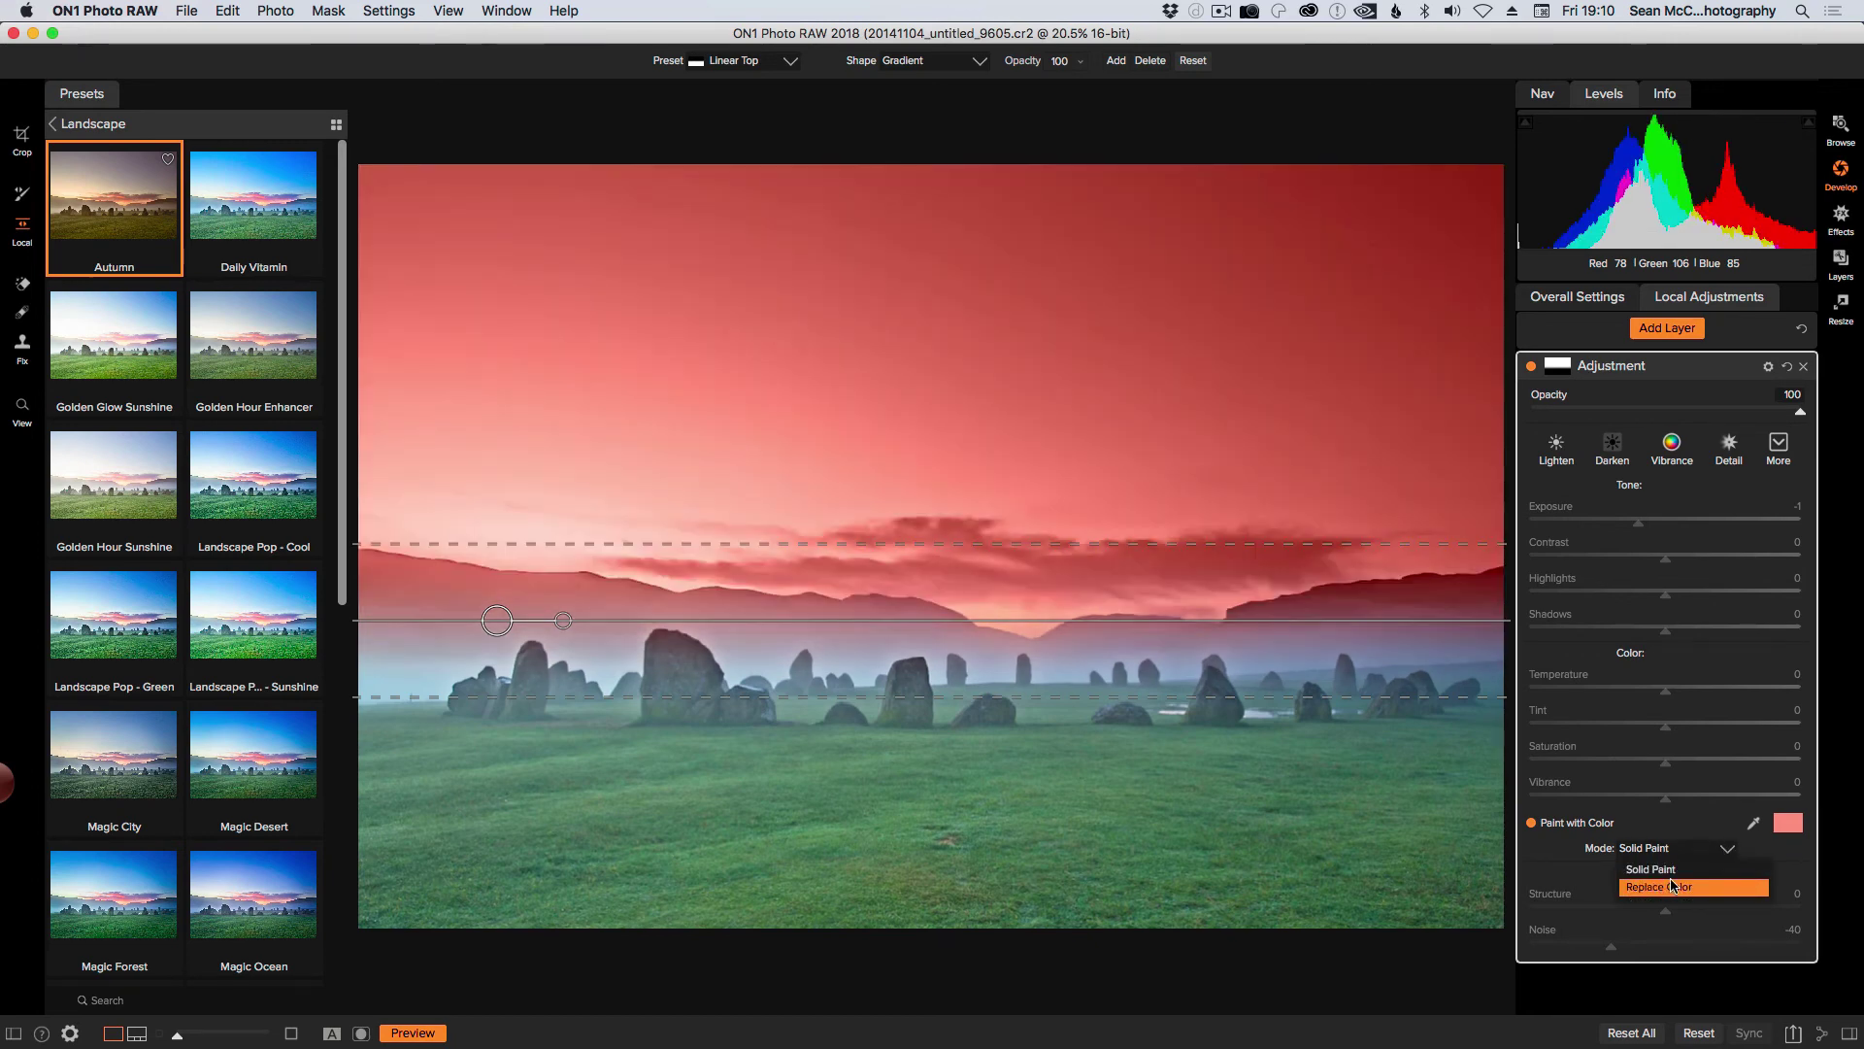
pyautogui.click(1536, 837)
pyautogui.click(1531, 824)
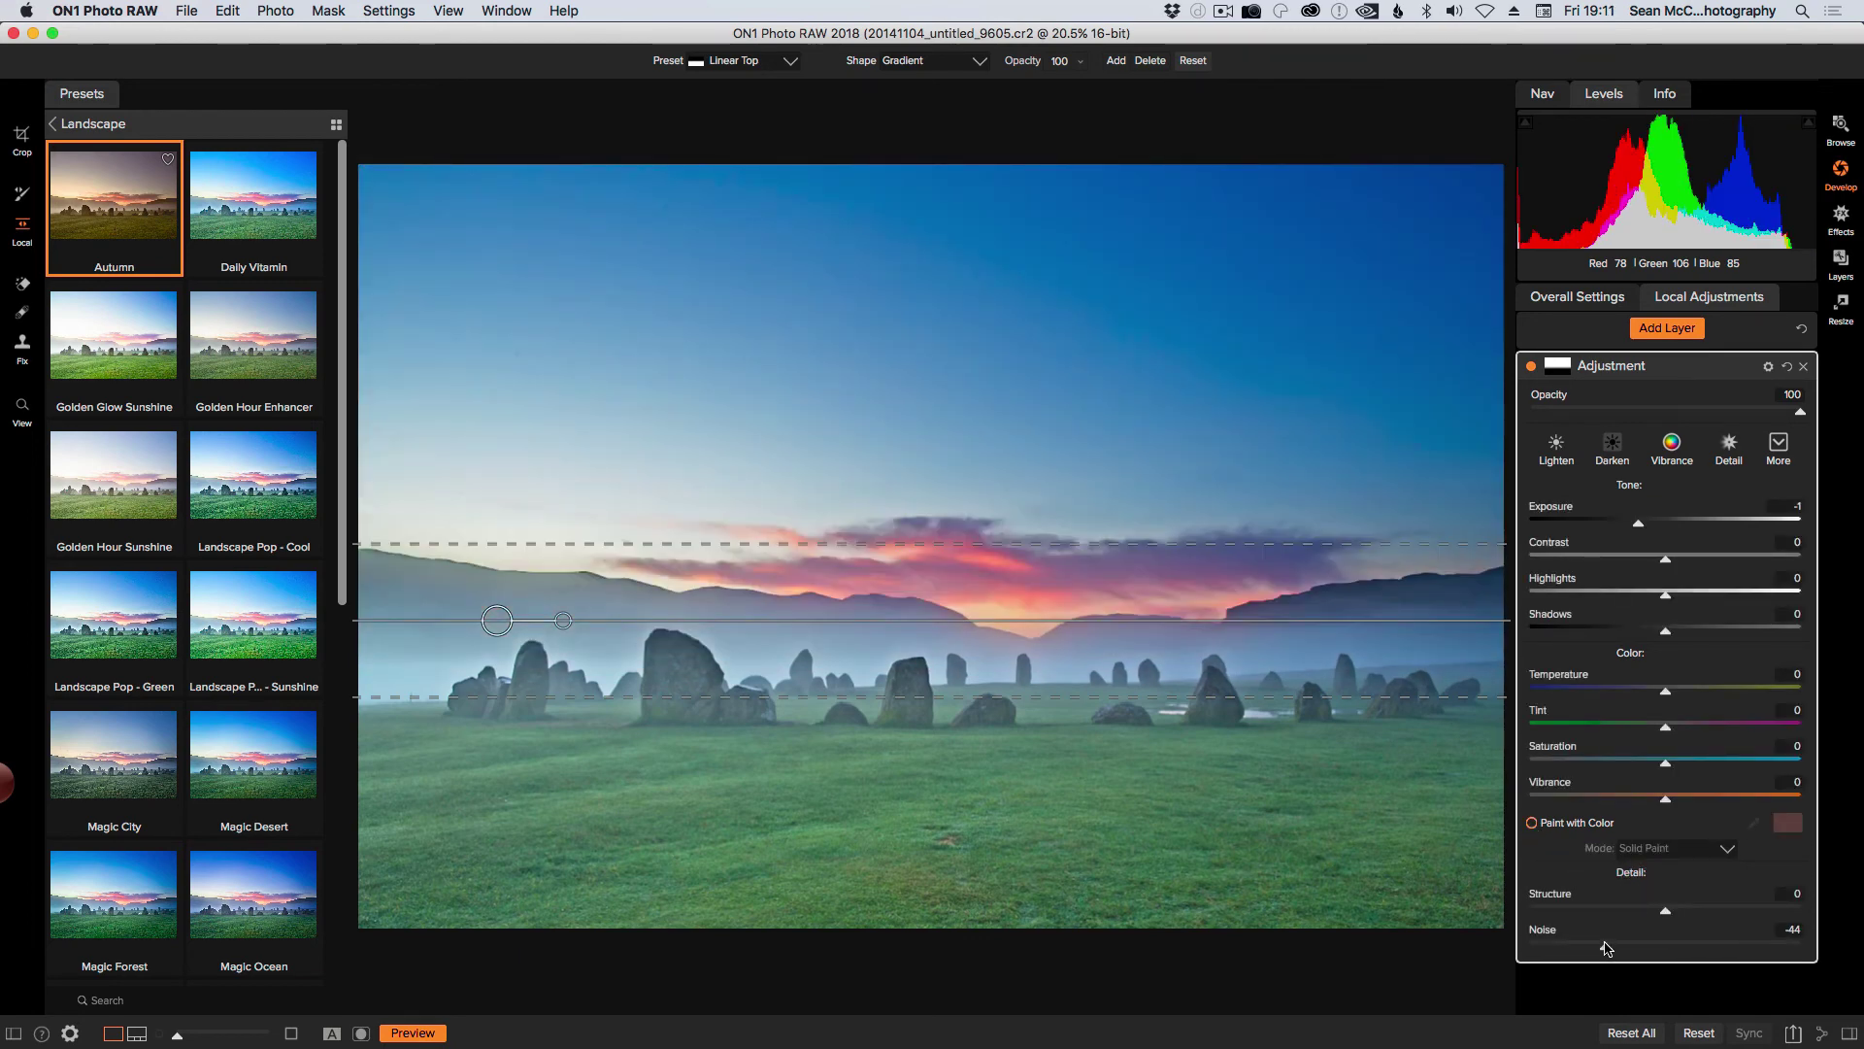
# - Set the sky adjustment's Noise to -42
pyautogui.moveTo(1606, 947); pyautogui.dragTo(1614, 945)
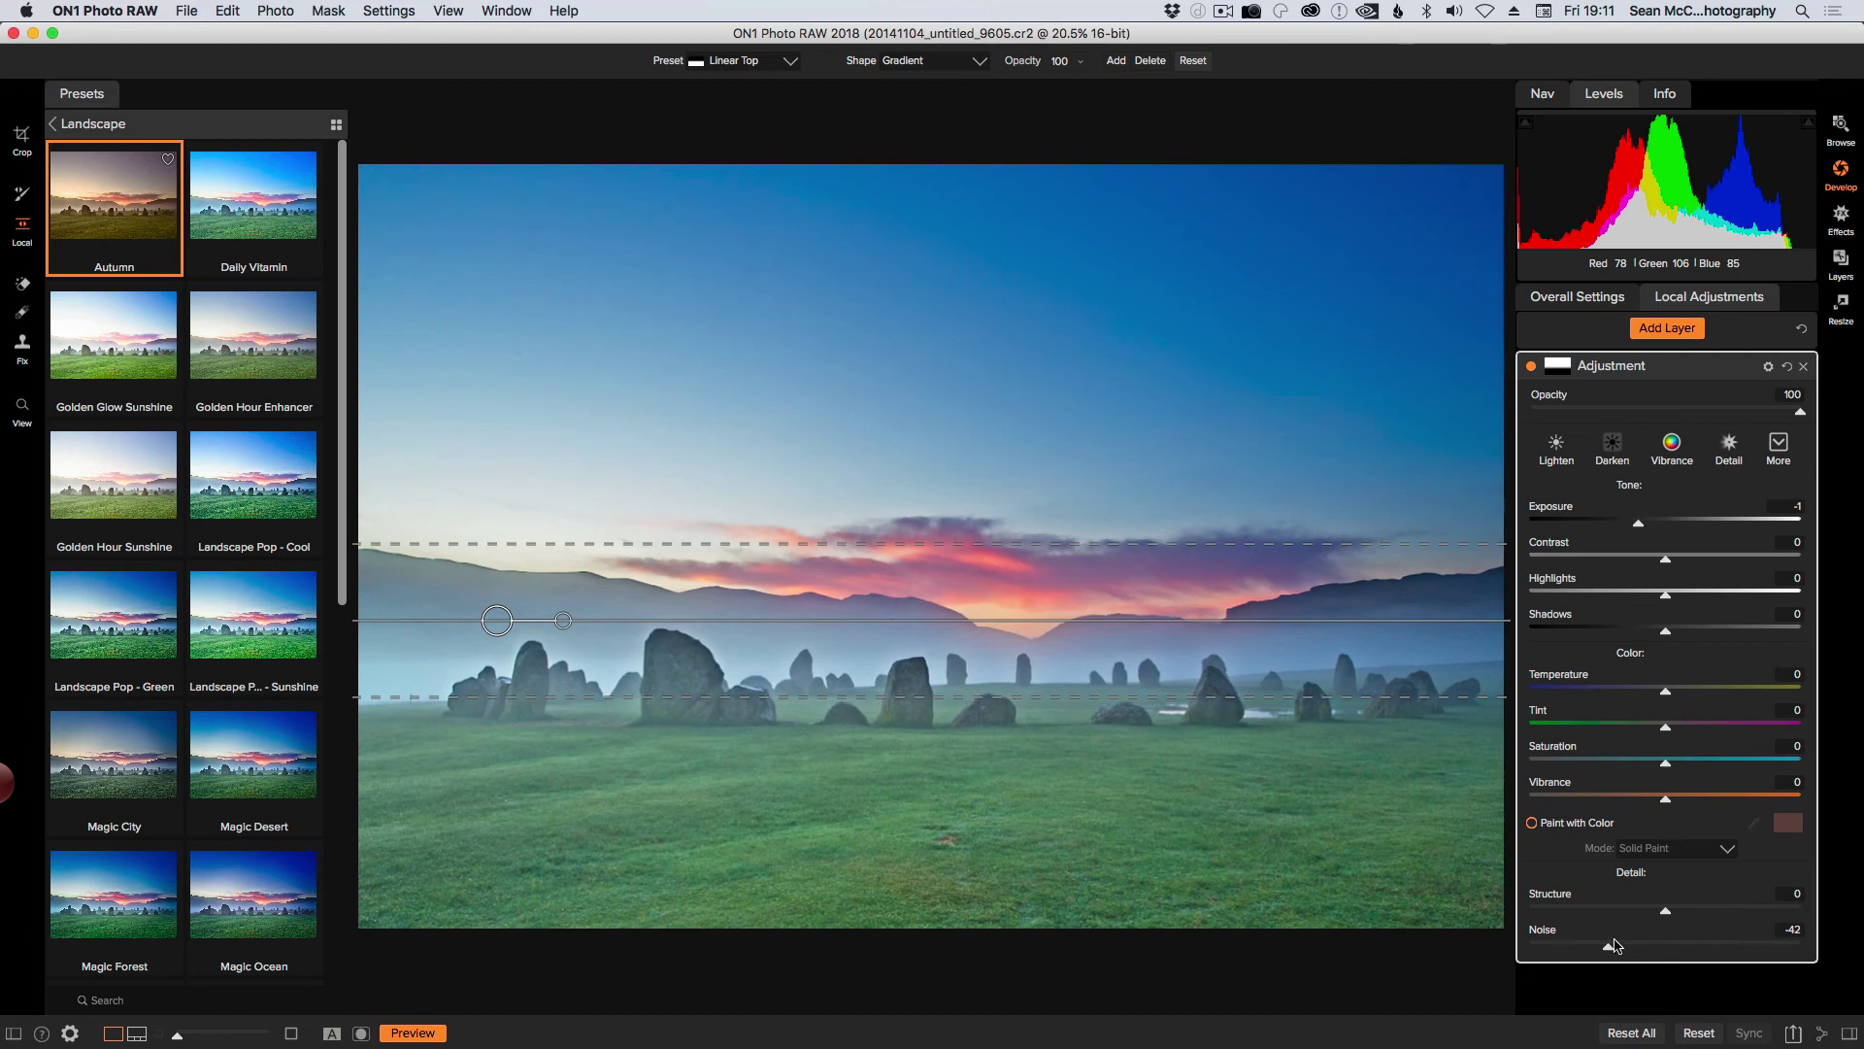
pyautogui.click(1600, 369)
pyautogui.click(1603, 370)
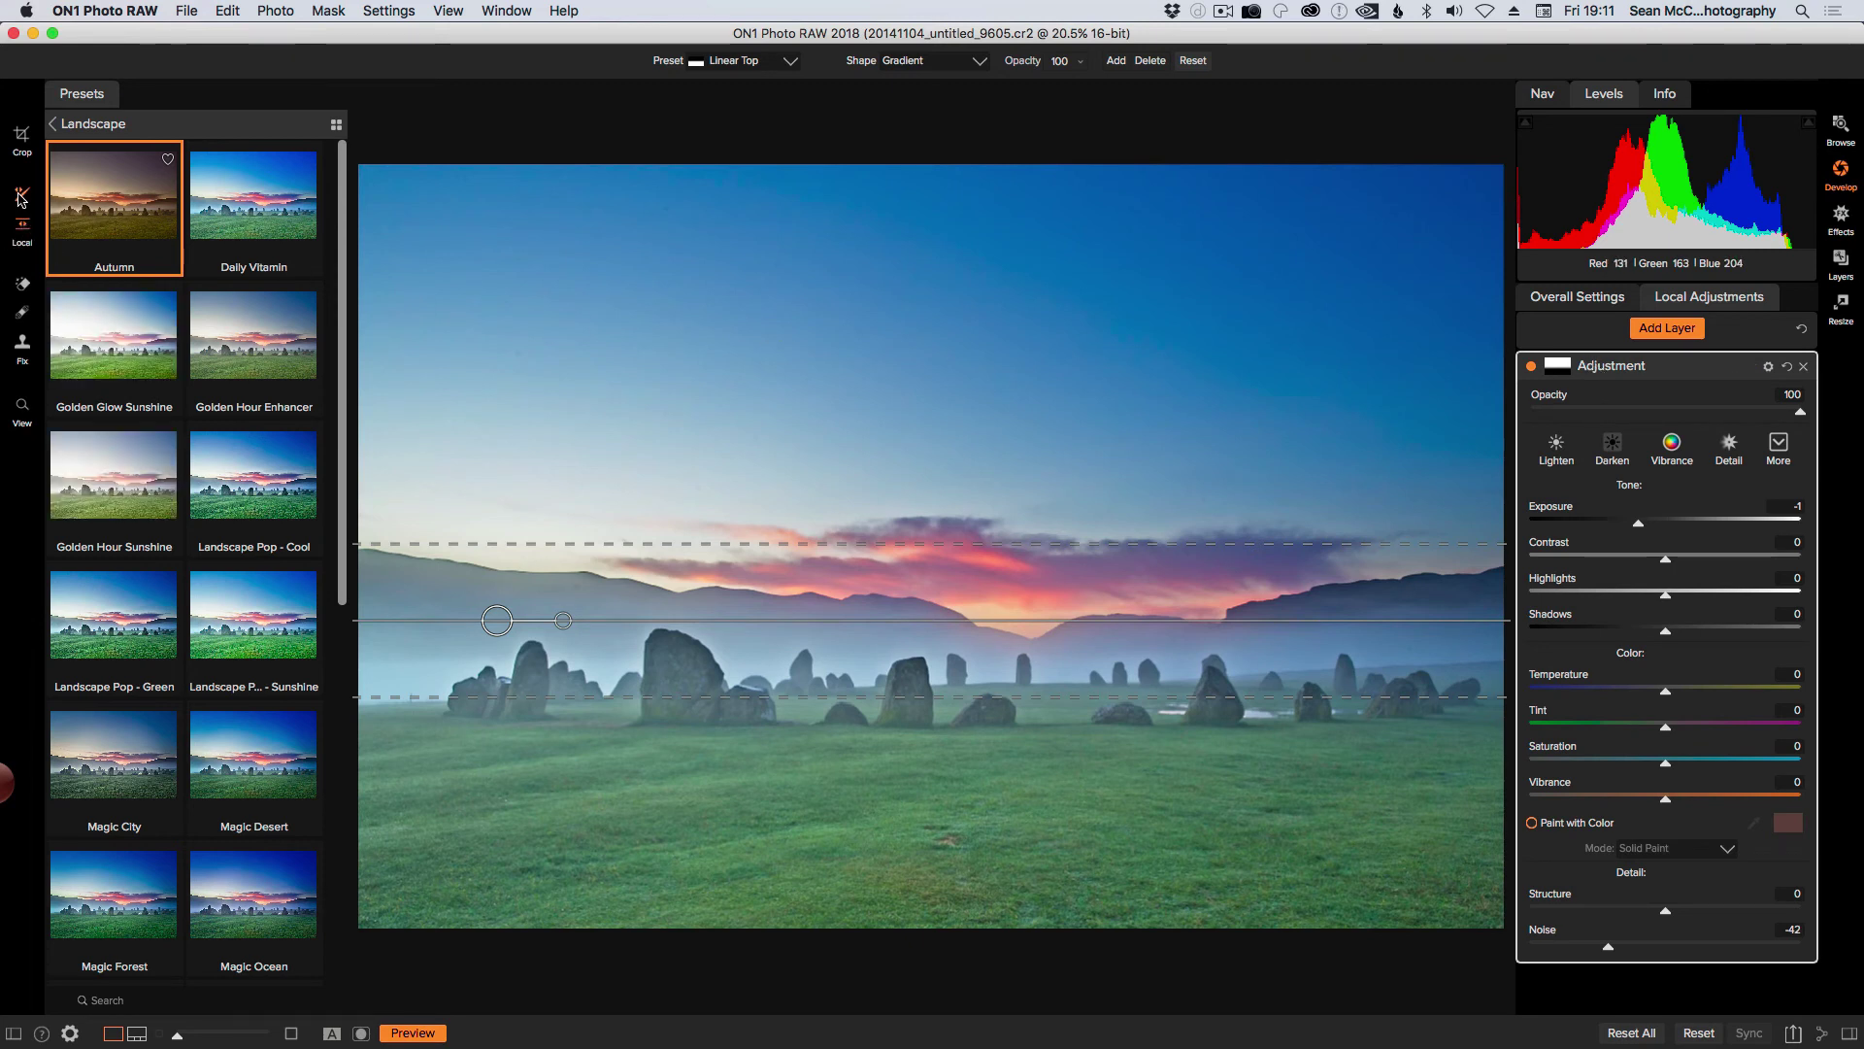
# - Paint the adjustment into the grass and stones using the adjustment brush in Paint In mode at size 900
pyautogui.click(19, 197)
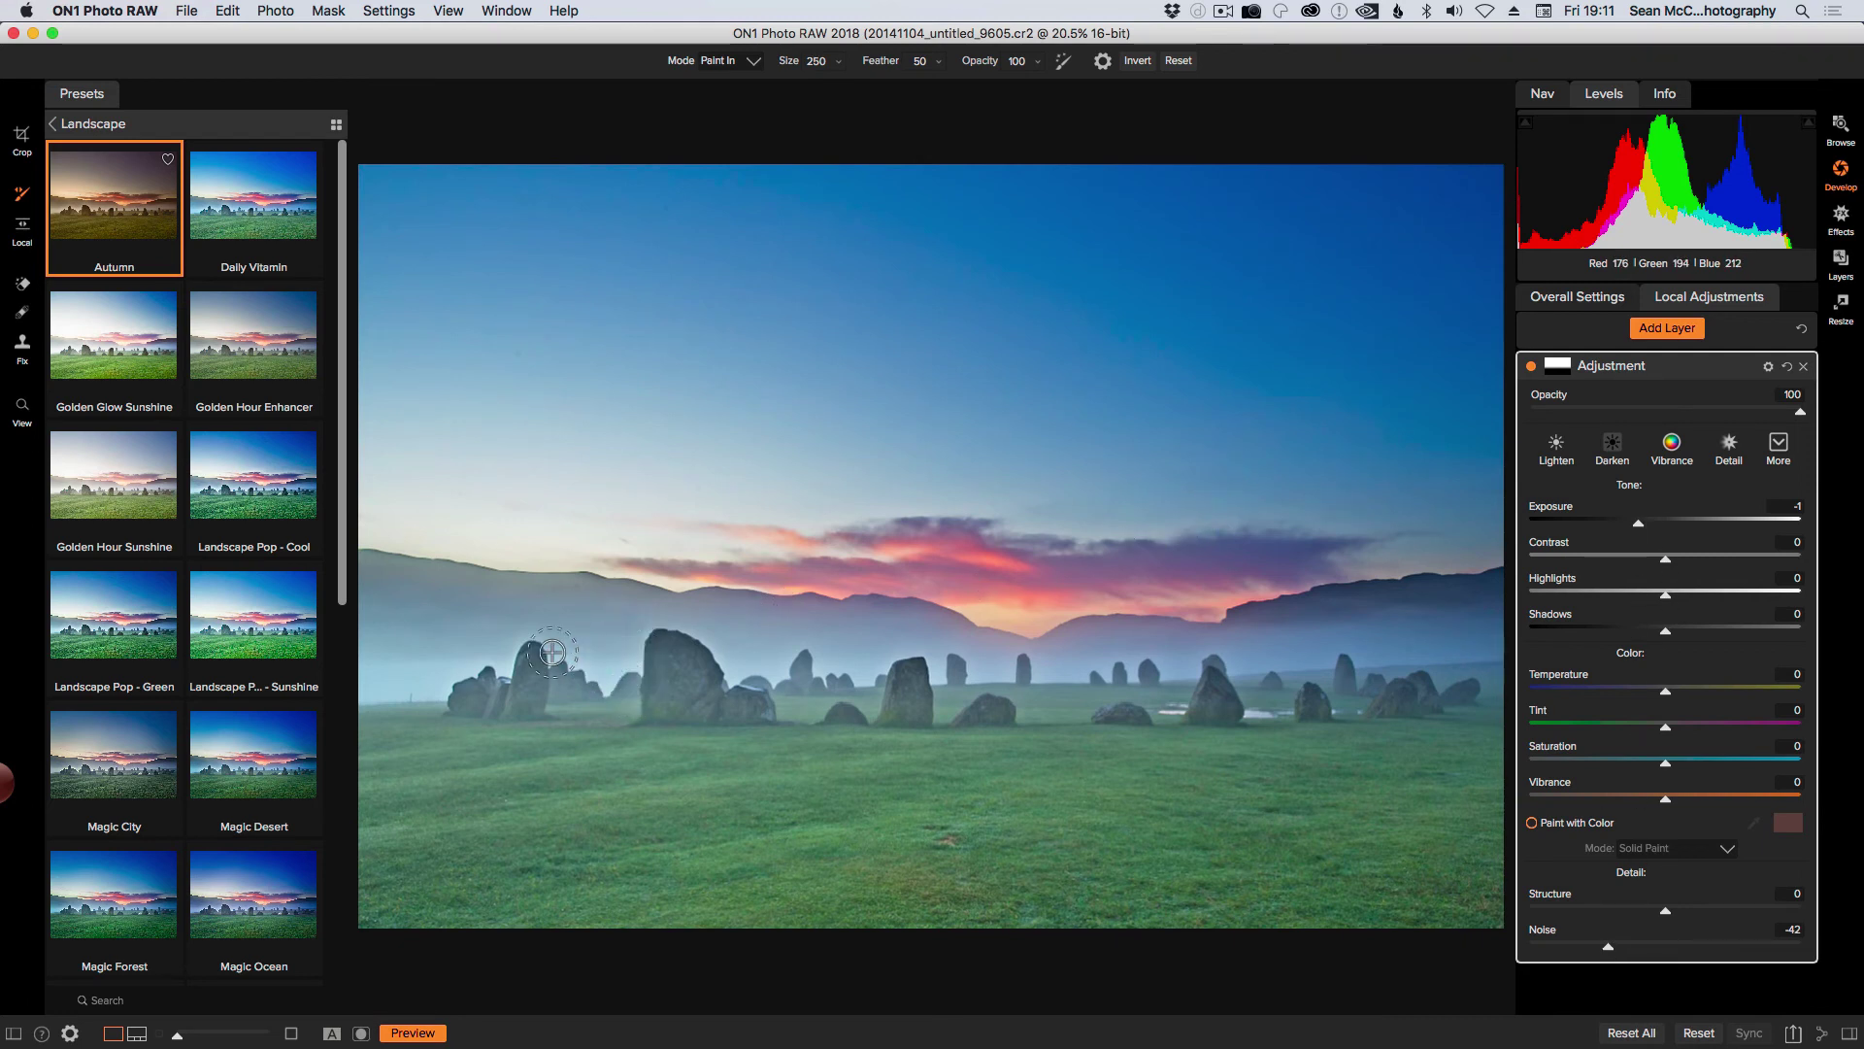
pyautogui.press(']')
pyautogui.press(']')
pyautogui.press(']')
pyautogui.press(']')
pyautogui.press(']')
pyautogui.press(']')
pyautogui.press(']')
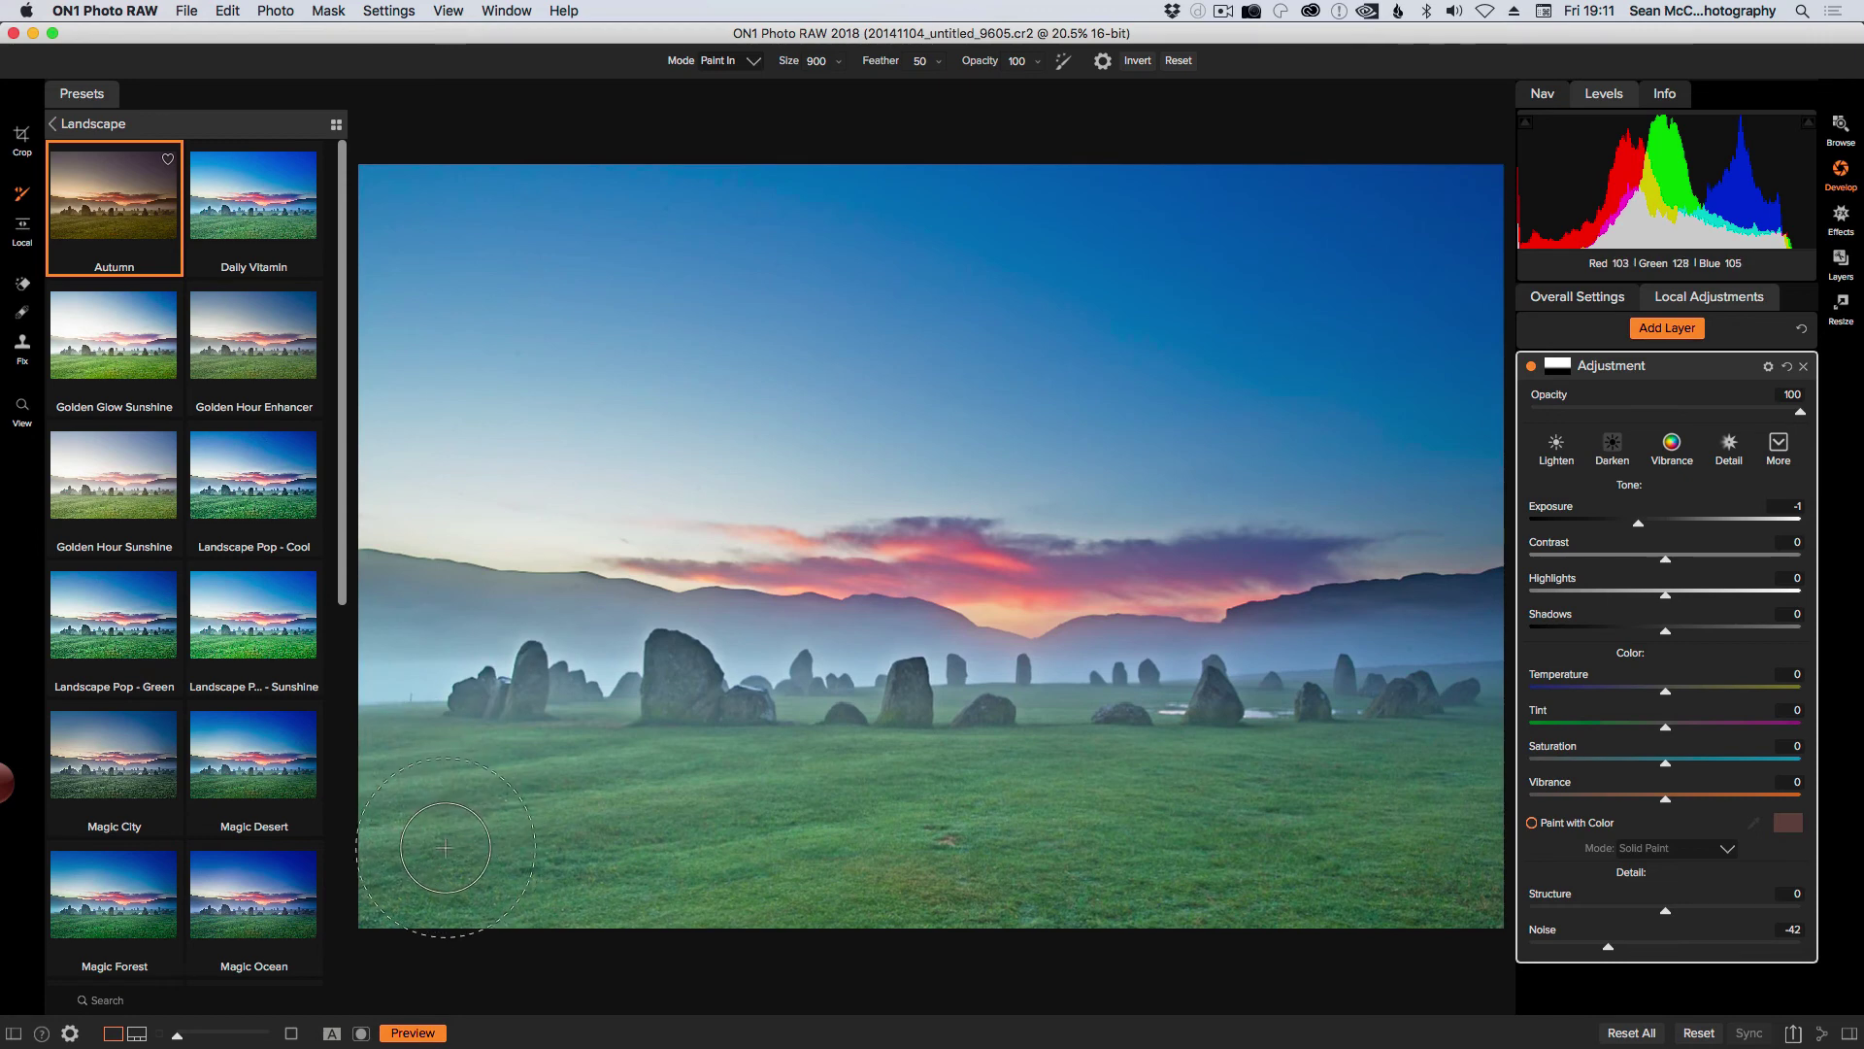
pyautogui.moveTo(442, 844)
pyautogui.mouseDown()
pyautogui.moveTo(778, 847)
pyautogui.moveTo(333, 802)
pyautogui.moveTo(652, 787)
pyautogui.moveTo(1238, 806)
pyautogui.moveTo(345, 899)
pyautogui.moveTo(1169, 867)
pyautogui.moveTo(1383, 916)
pyautogui.moveTo(1430, 779)
pyautogui.moveTo(699, 771)
pyautogui.moveTo(414, 724)
pyautogui.moveTo(403, 620)
pyautogui.moveTo(377, 684)
pyautogui.moveTo(957, 735)
pyautogui.moveTo(1238, 704)
pyautogui.moveTo(1412, 644)
pyautogui.moveTo(1456, 649)
pyautogui.mouseUp()
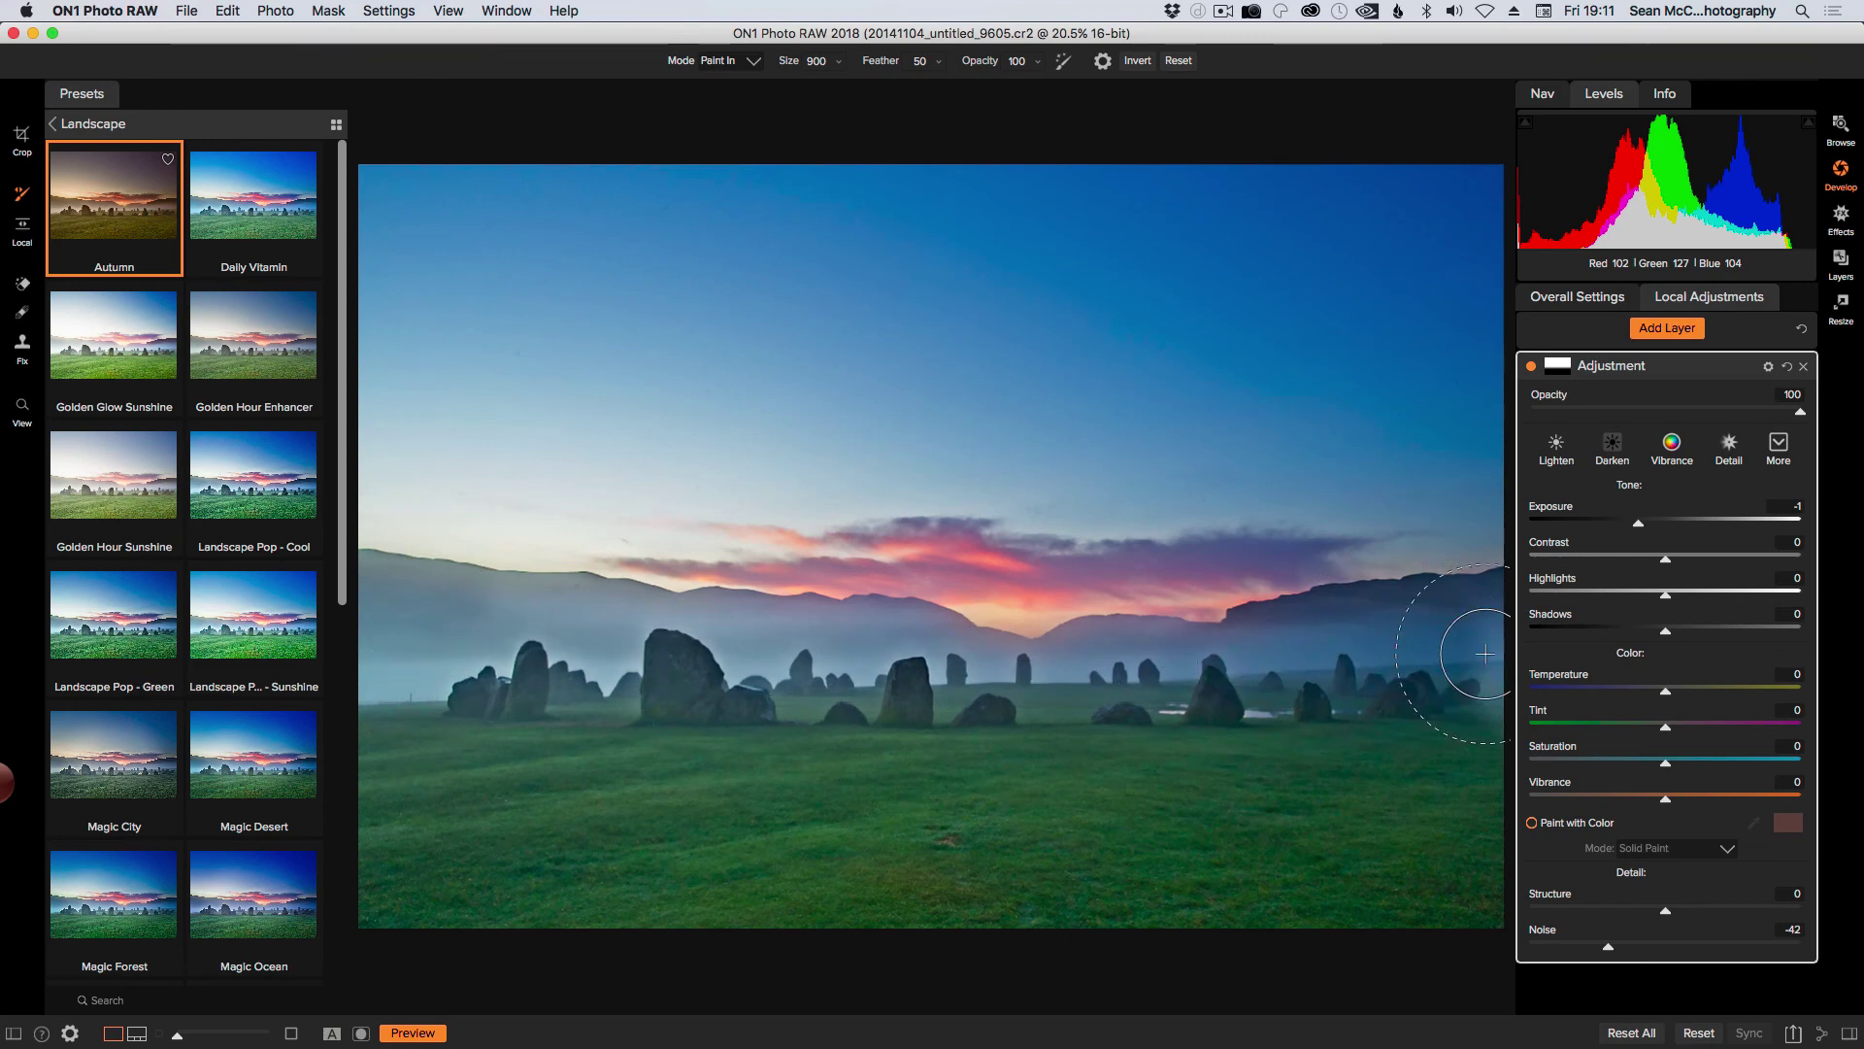
# - Reset the local adjustment's Exposure to 0 and try the Noise extremes, ending at 100
pyautogui.doubleClick(1551, 507)
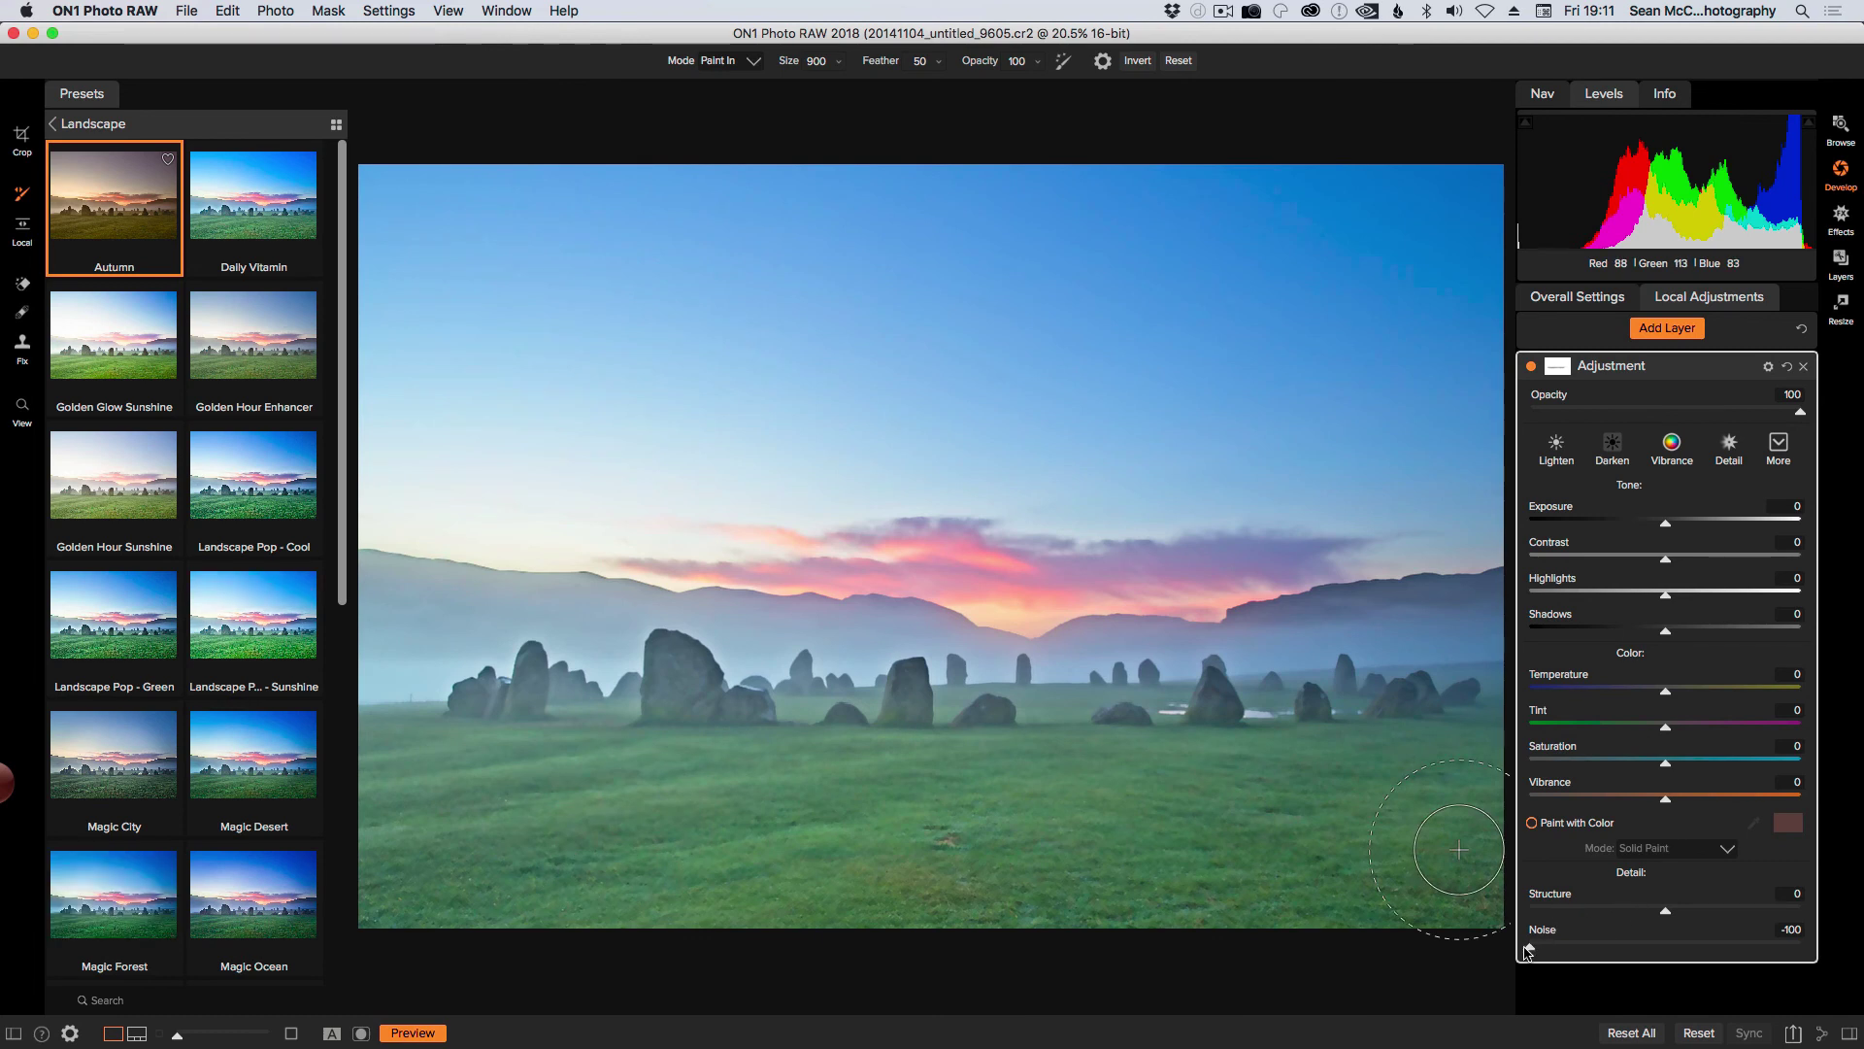
pyautogui.moveTo(1533, 952); pyautogui.dragTo(1822, 947)
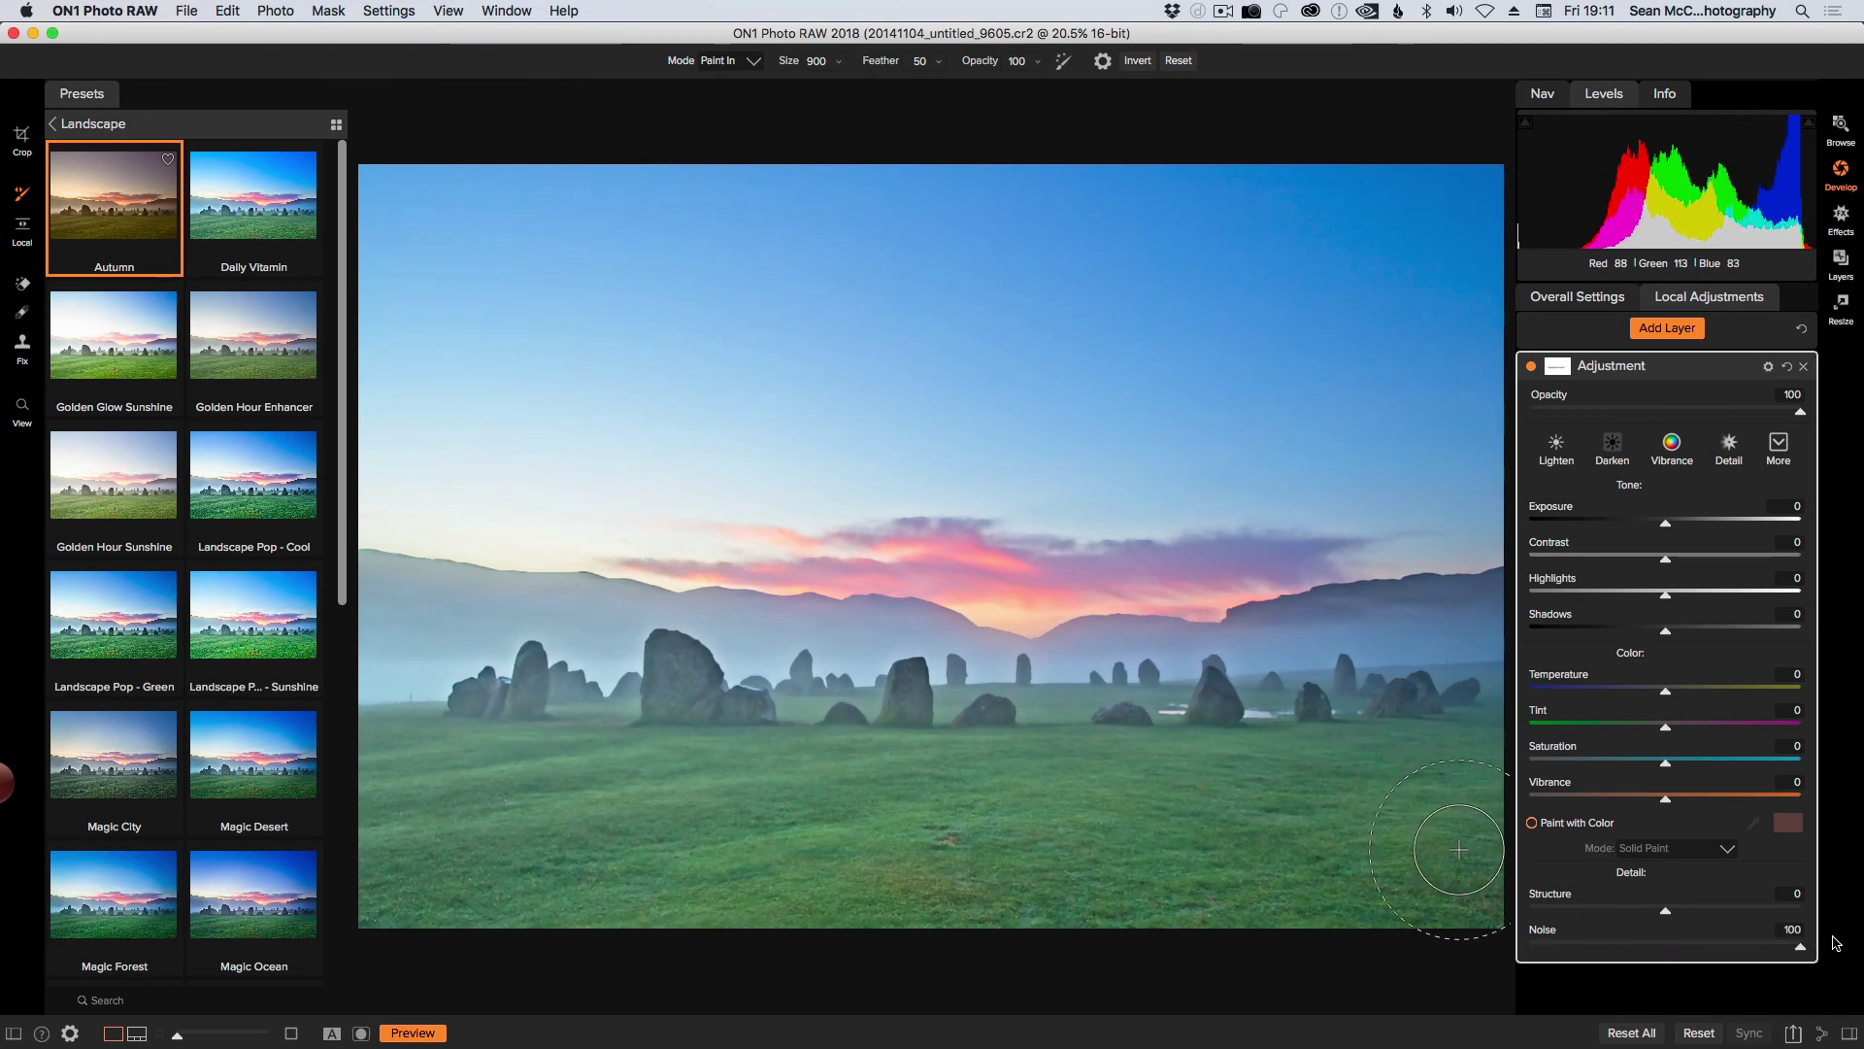